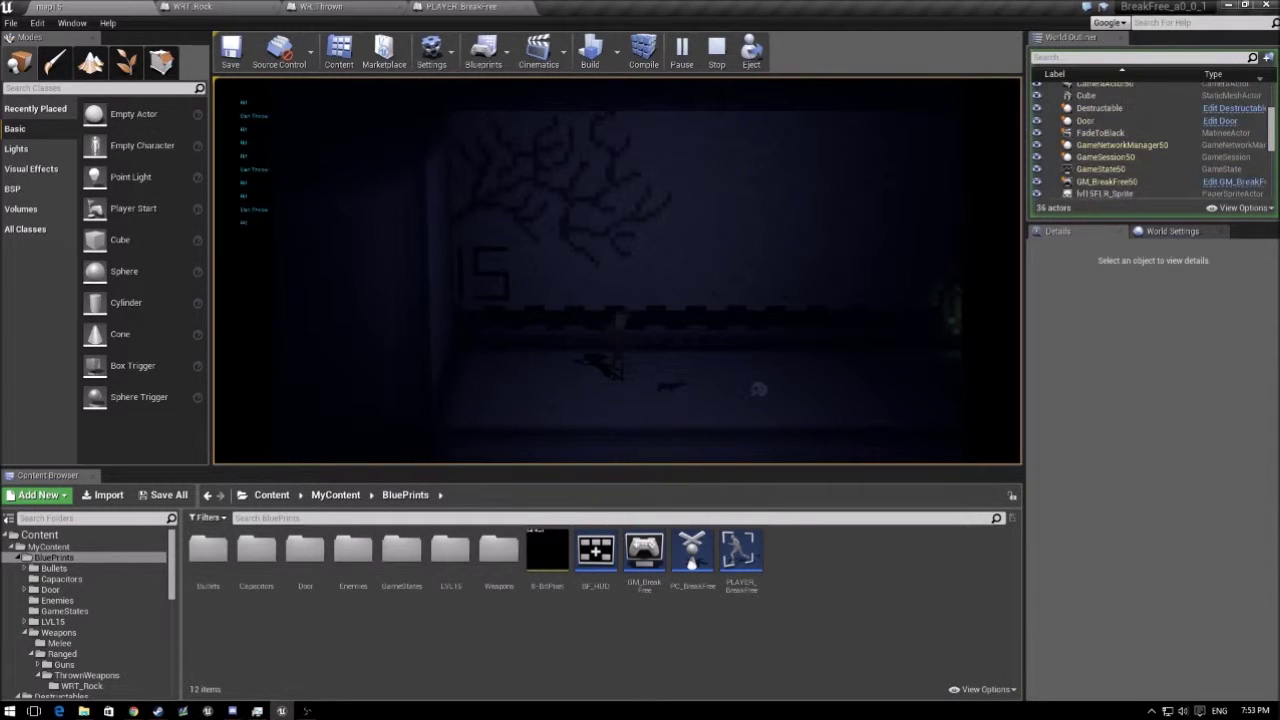
Step: Stop the map15 play test and bring the B_Rock Blueprint editor forward
{"action": "key", "text": "Escape"}
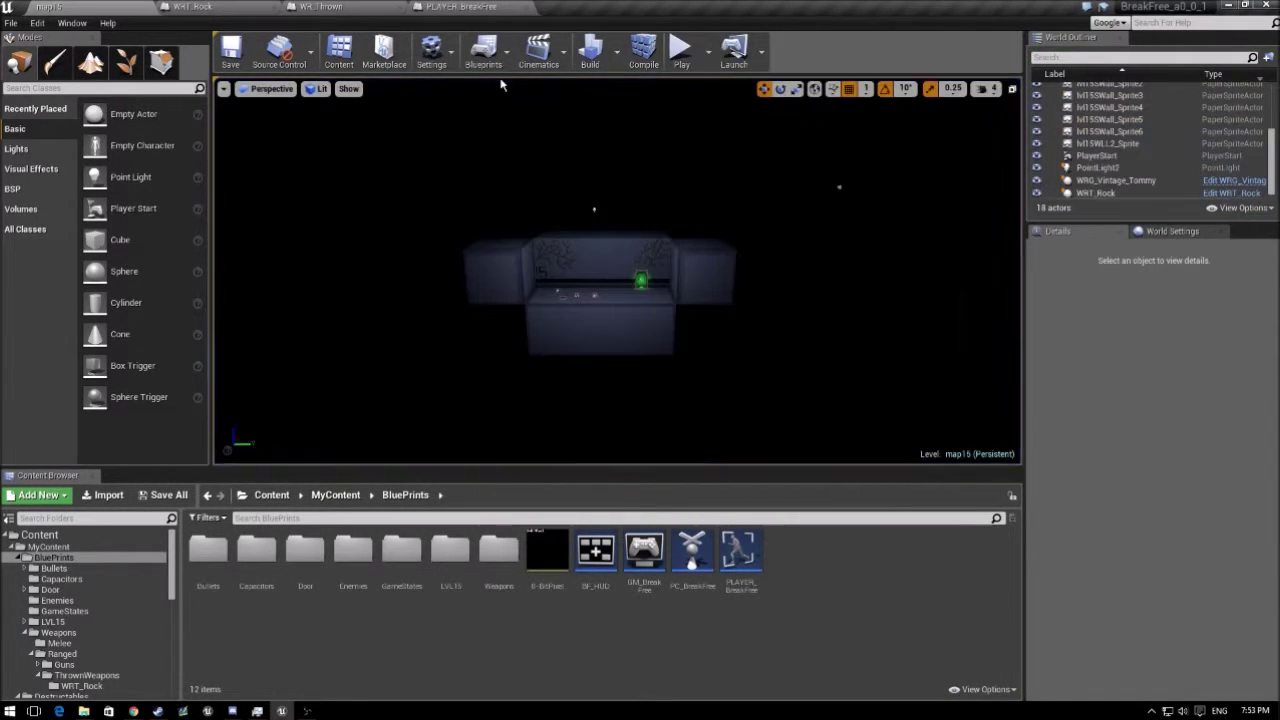
{"action": "left_click", "coordinate": [190, 6]}
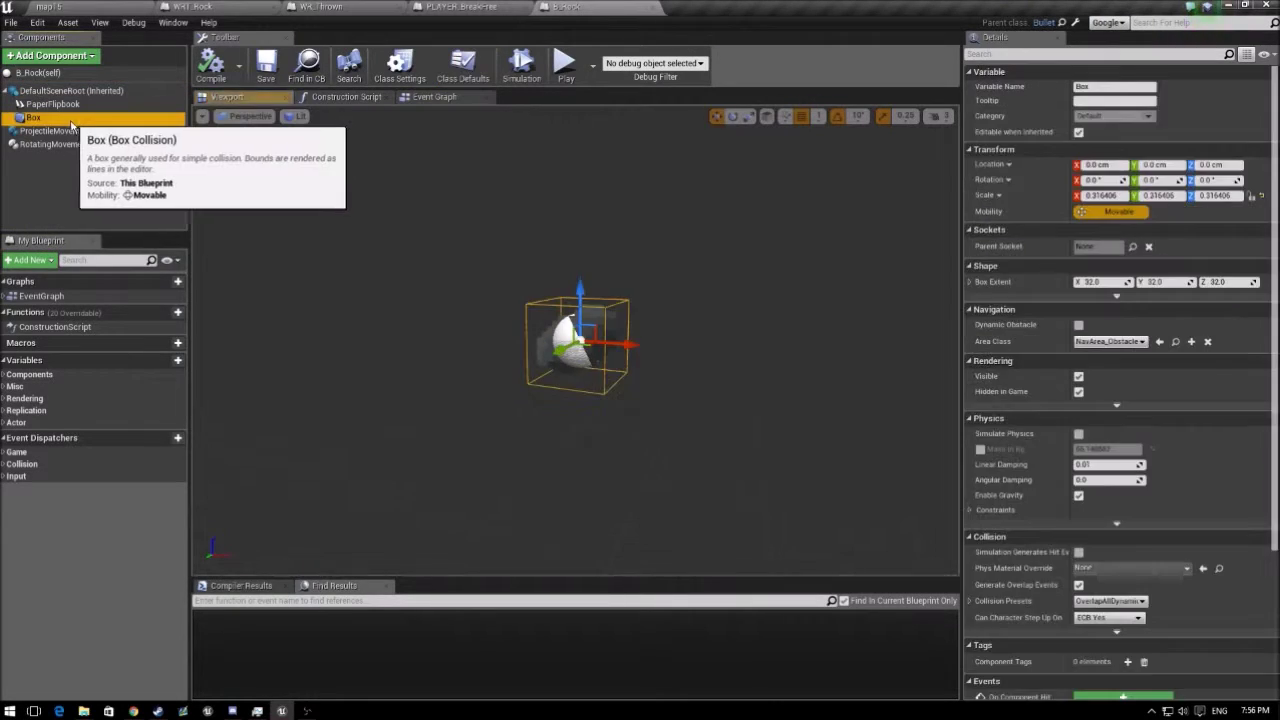
Step: Inspect B_Rock's ProjectileMovement and random rotation script, then start a map15 play-test
{"action": "left_click", "coordinate": [60, 131]}
{"action": "left_click", "coordinate": [210, 65]}
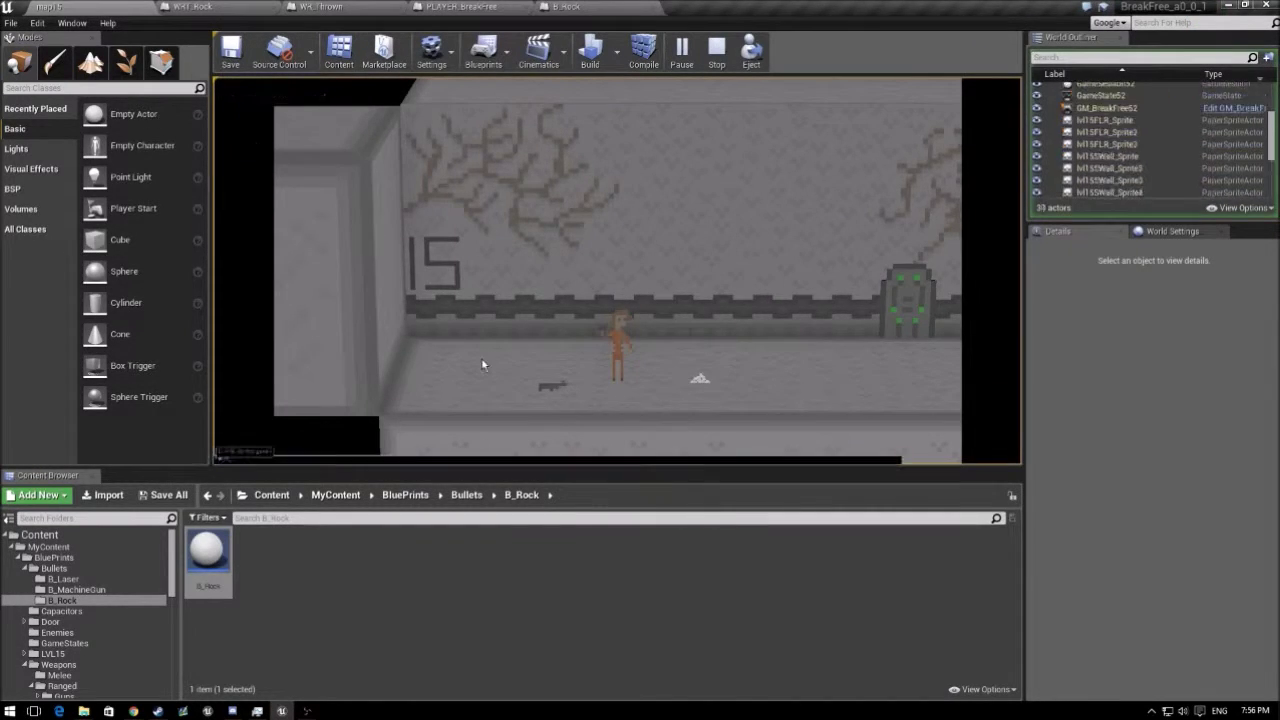
{"action": "key", "text": "Escape"}
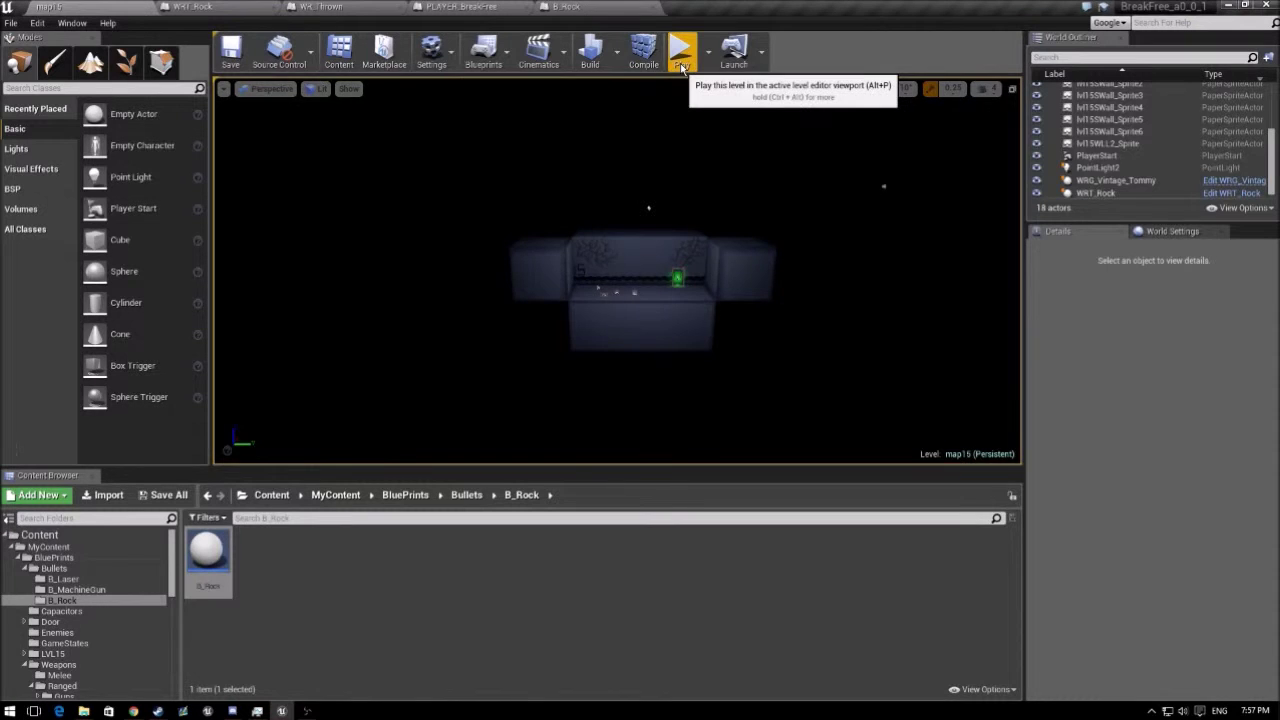
{"action": "left_click", "coordinate": [681, 67]}
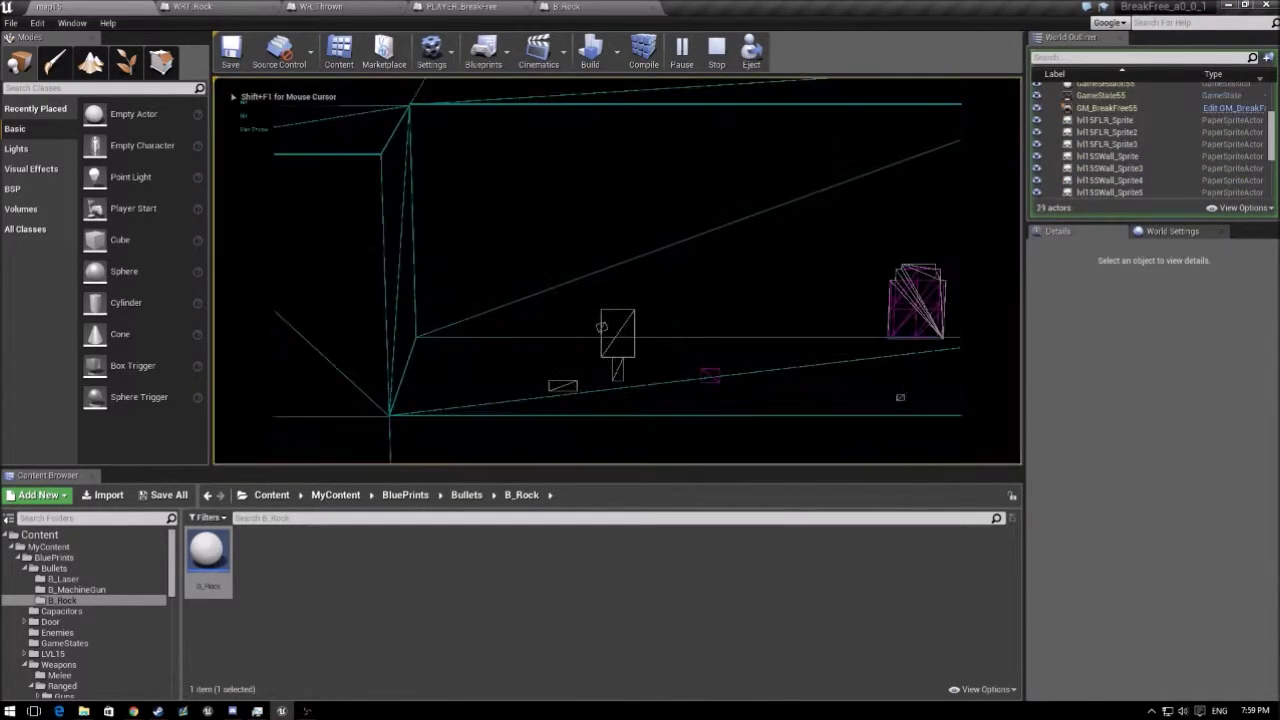
Step: Stop play and create a B_Plastics folder inside Bullets
{"action": "key", "text": "Escape"}
{"action": "right_click", "coordinate": [464, 599]}
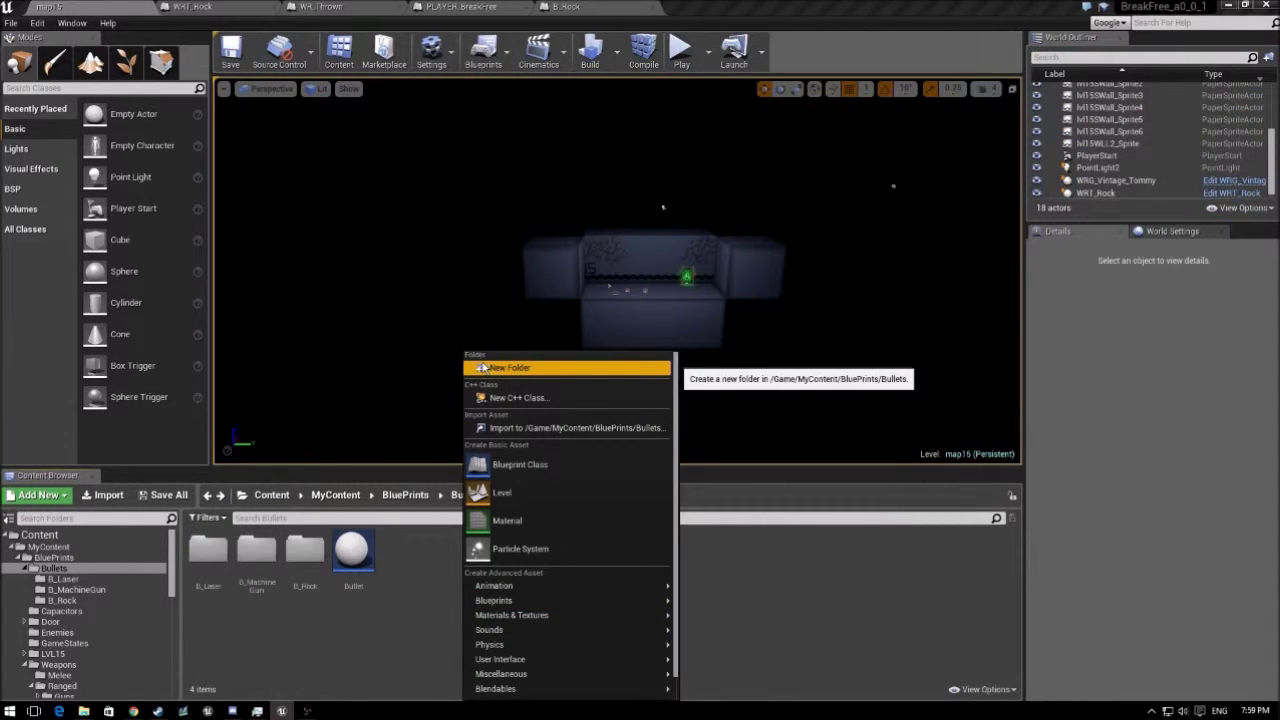
{"action": "left_click", "coordinate": [481, 368]}
{"action": "type", "text": "B_Plastics"}
{"action": "key", "text": "Return"}
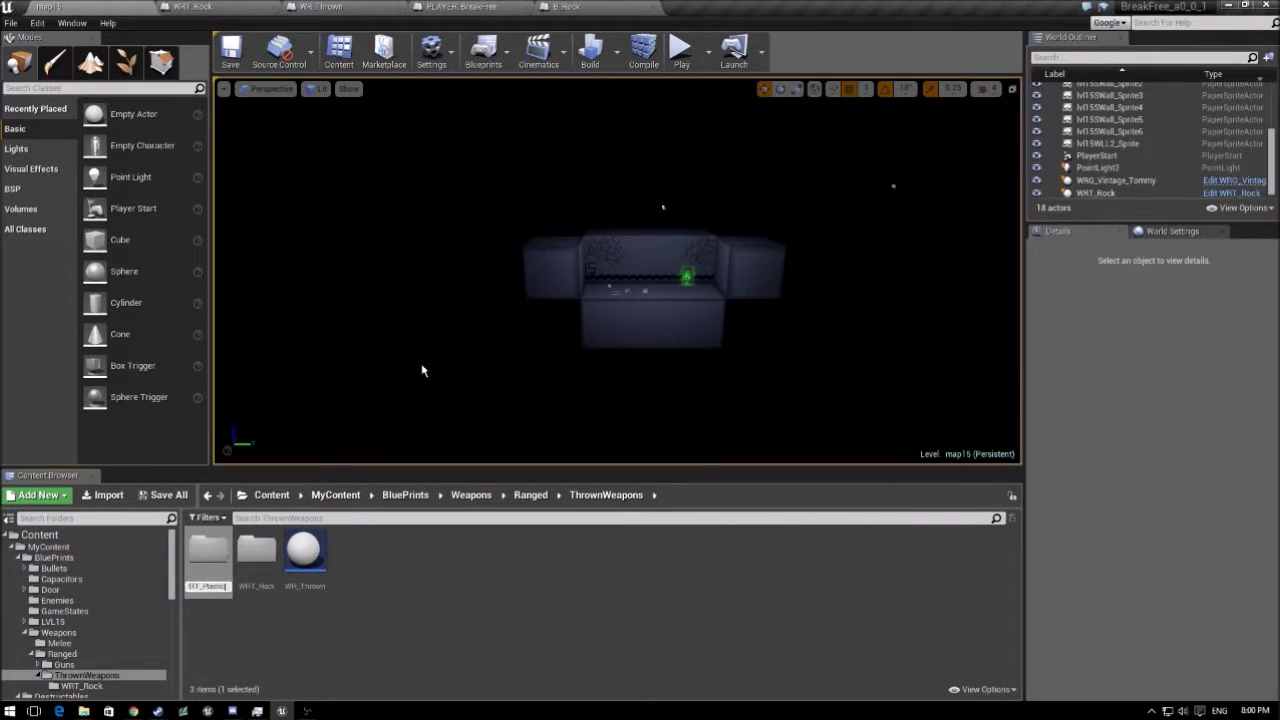
Step: Add a WRT_PlasticEatware folder under ThrownWeapons
{"action": "type", "text": "Eatware"}
{"action": "key", "text": "Return"}
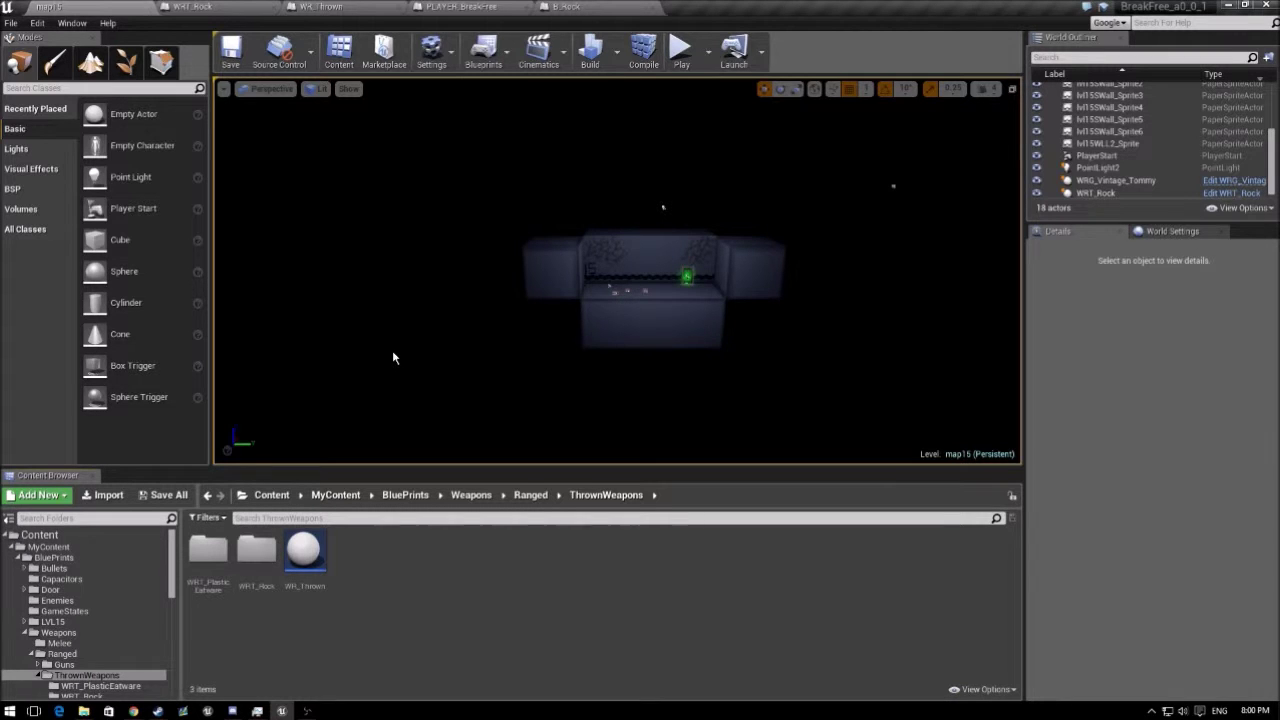
{"action": "right_click_drag", "start_coordinate": [392, 357], "coordinate": [392, 330]}
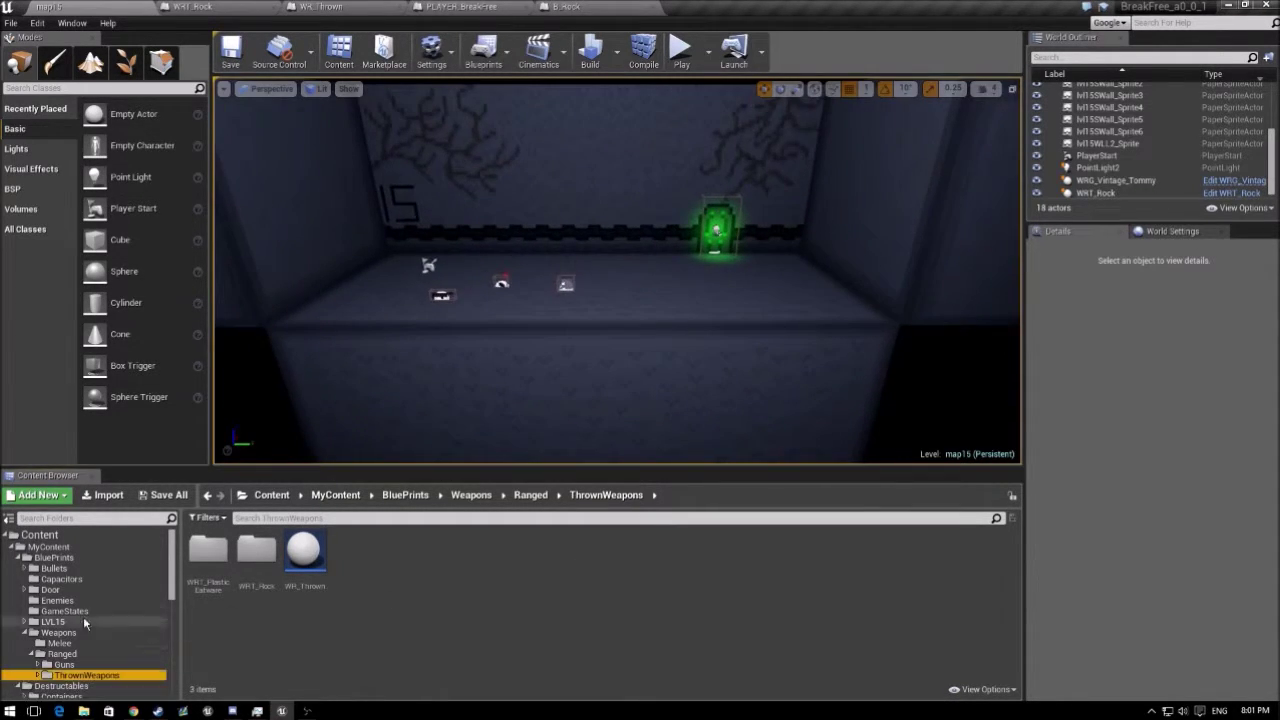
Step: Open the BP_Lvl15_2 Blueprint from the LVL15 folder
{"action": "double_click", "coordinate": [83, 621]}
{"action": "left_click", "coordinate": [60, 563]}
{"action": "double_click", "coordinate": [206, 550]}
{"action": "double_click", "coordinate": [350, 550]}
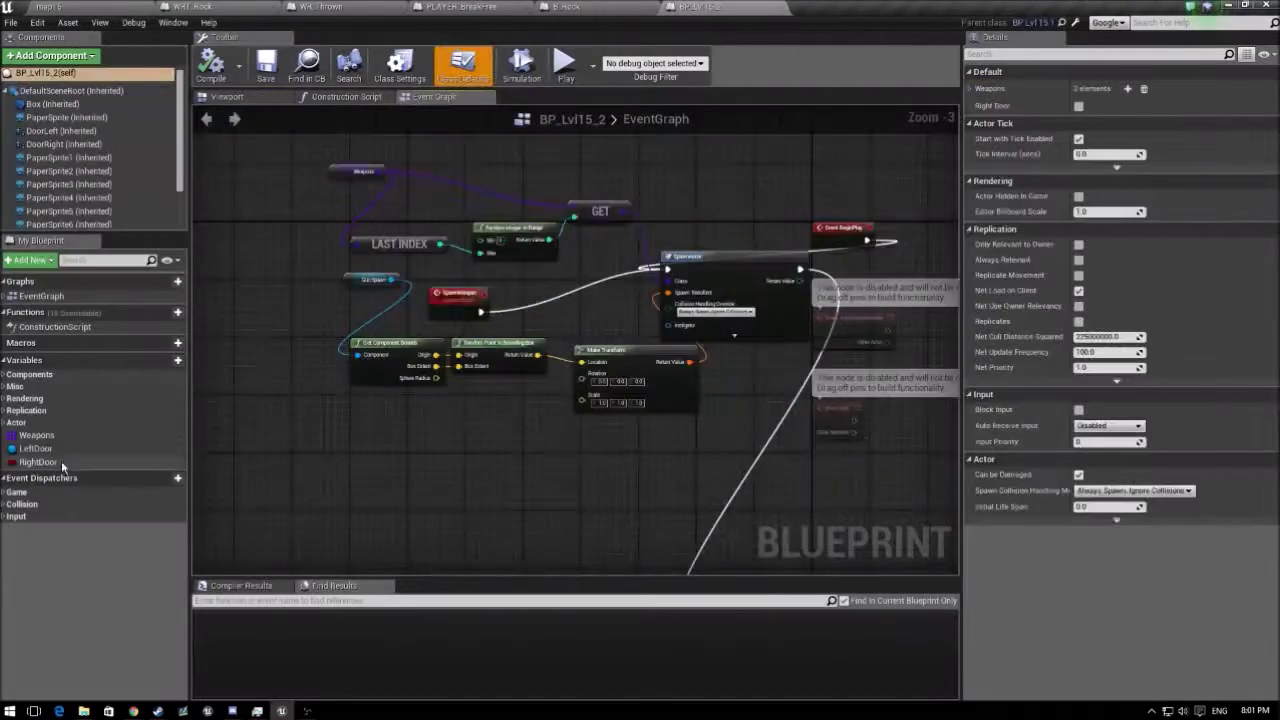
Step: Back in map15, browse the Player and BluePrints folders
{"action": "left_click", "coordinate": [45, 6]}
{"action": "left_click", "coordinate": [40, 601]}
{"action": "left_click", "coordinate": [22, 601]}
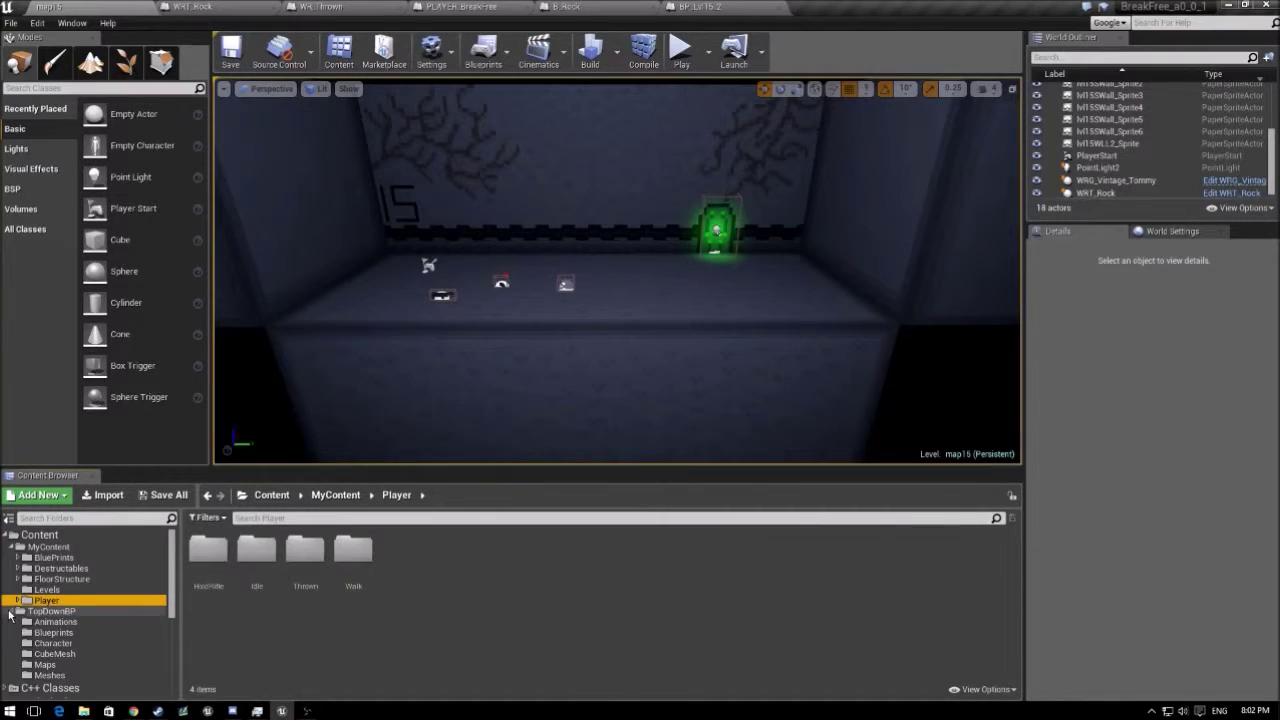
{"action": "left_click", "coordinate": [55, 557]}
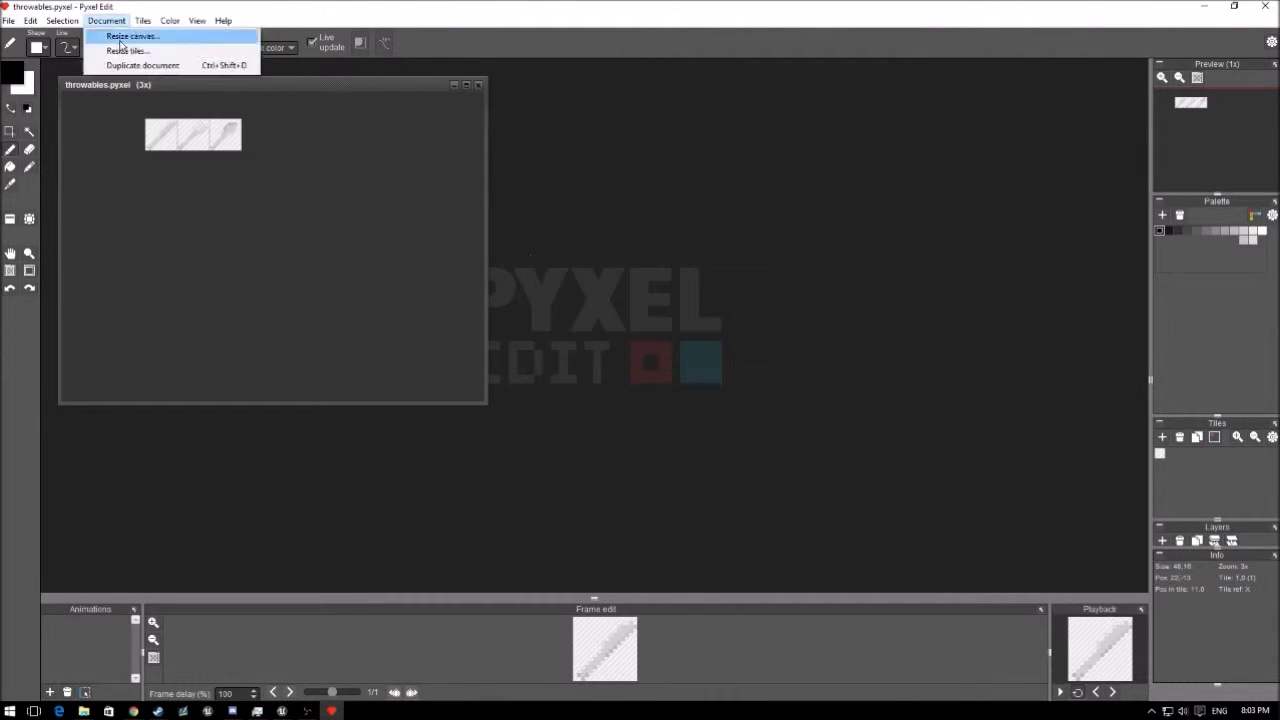
Step: Import the throwables tiled image into Pyxel Edit
{"action": "left_click", "coordinate": [300, 146]}
{"action": "type", "text": "throwables"}
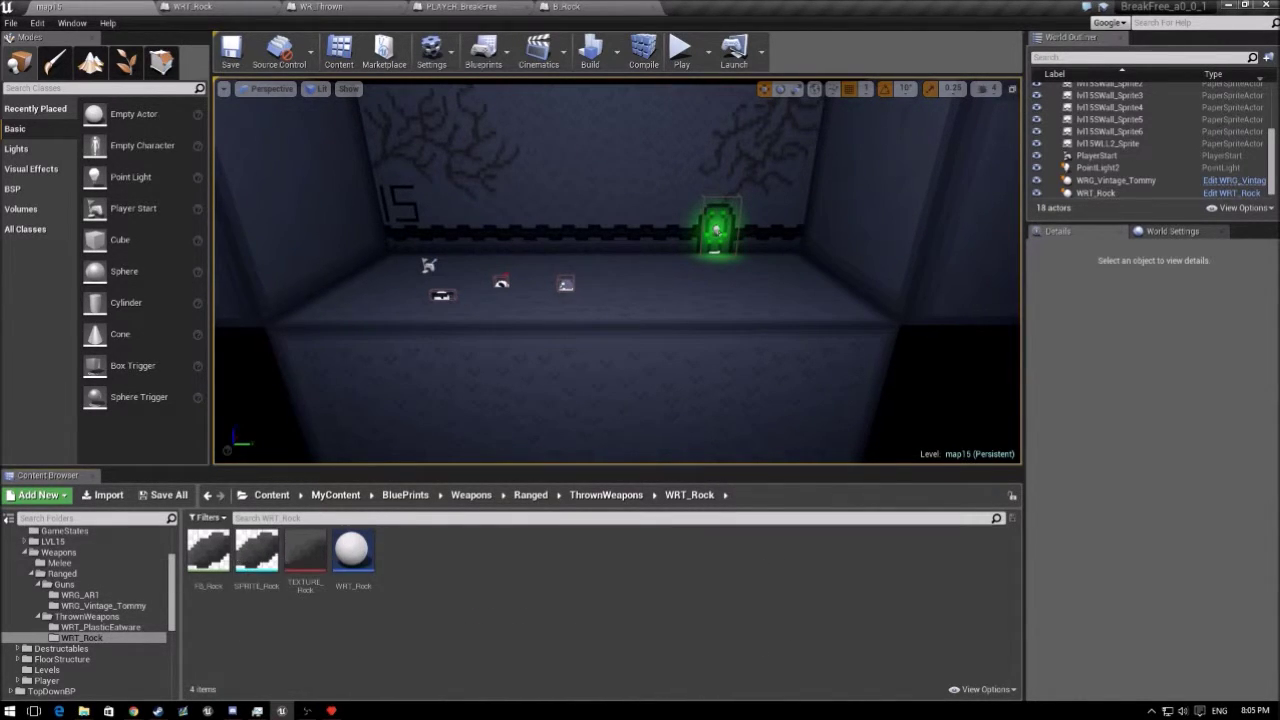
Step: Import the throwables image into WRT_PlasticEatware and set sprite extraction to a 128×128 Grid
{"action": "left_click", "coordinate": [133, 711]}
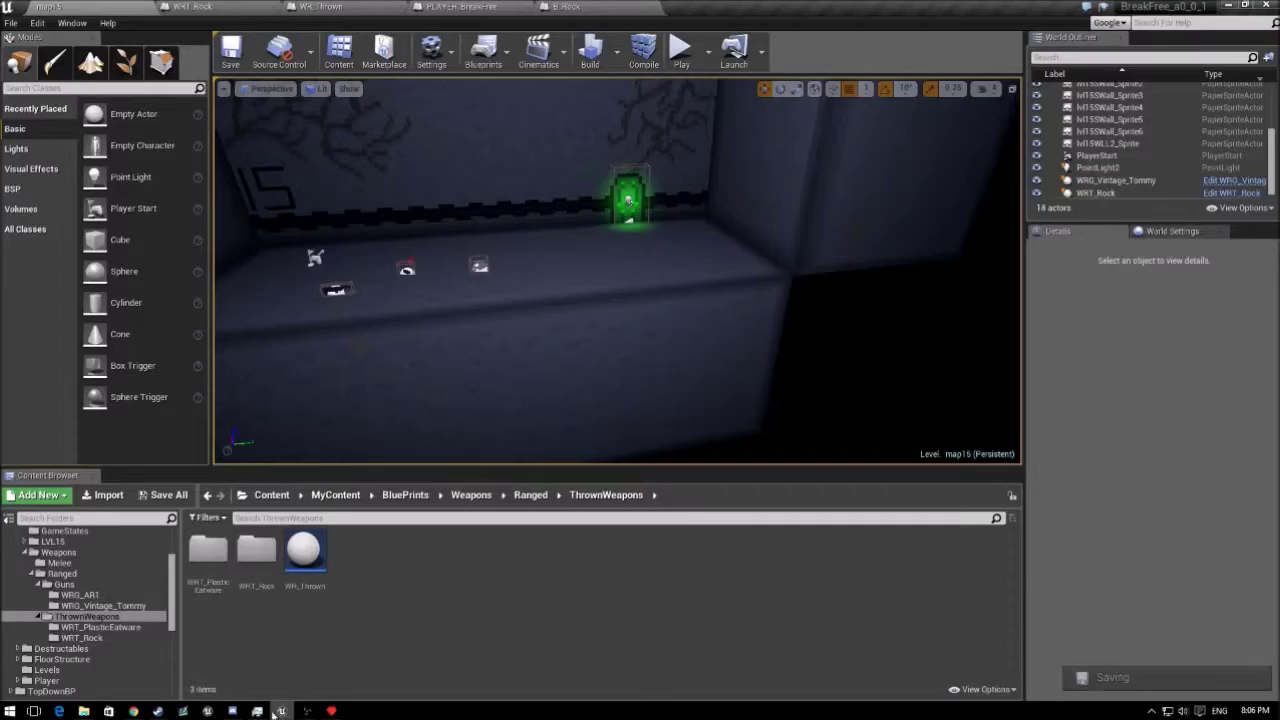
{"action": "double_click", "coordinate": [208, 550]}
{"action": "right_click", "coordinate": [385, 620]}
{"action": "left_click", "coordinate": [430, 374]}
{"action": "double_click", "coordinate": [155, 231]}
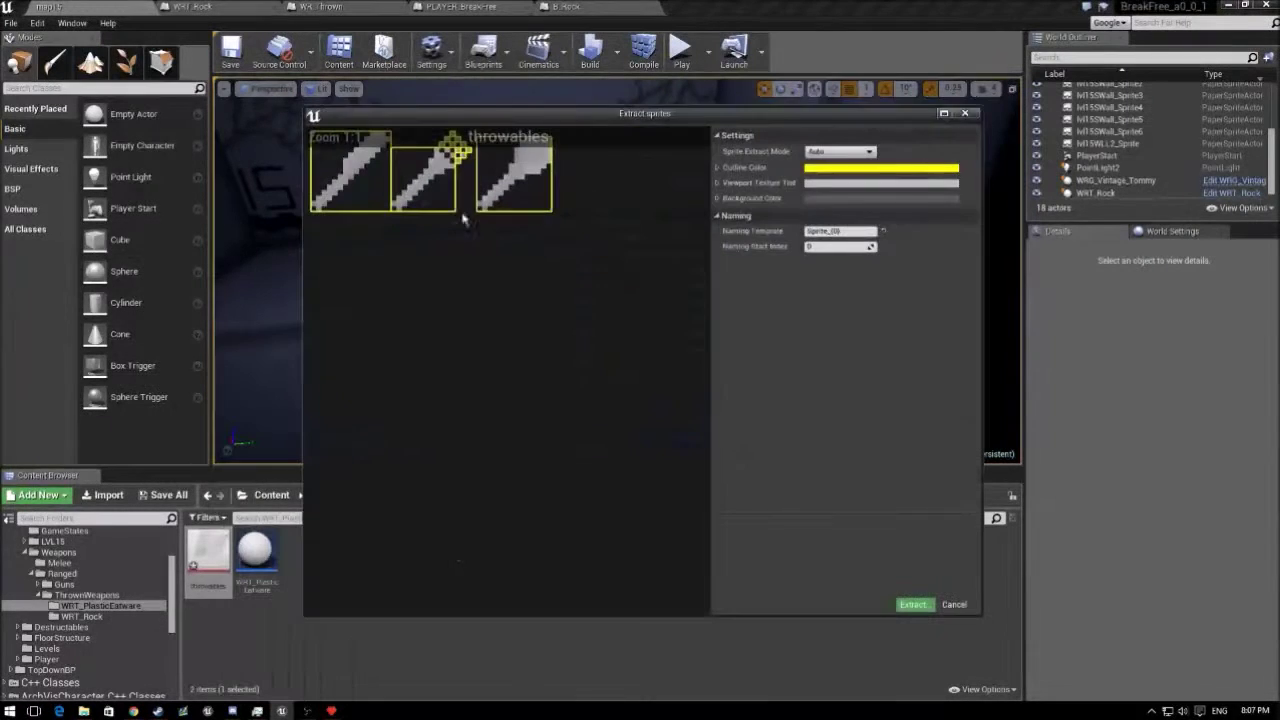
{"action": "left_click", "coordinate": [840, 151]}
{"action": "left_click", "coordinate": [835, 175]}
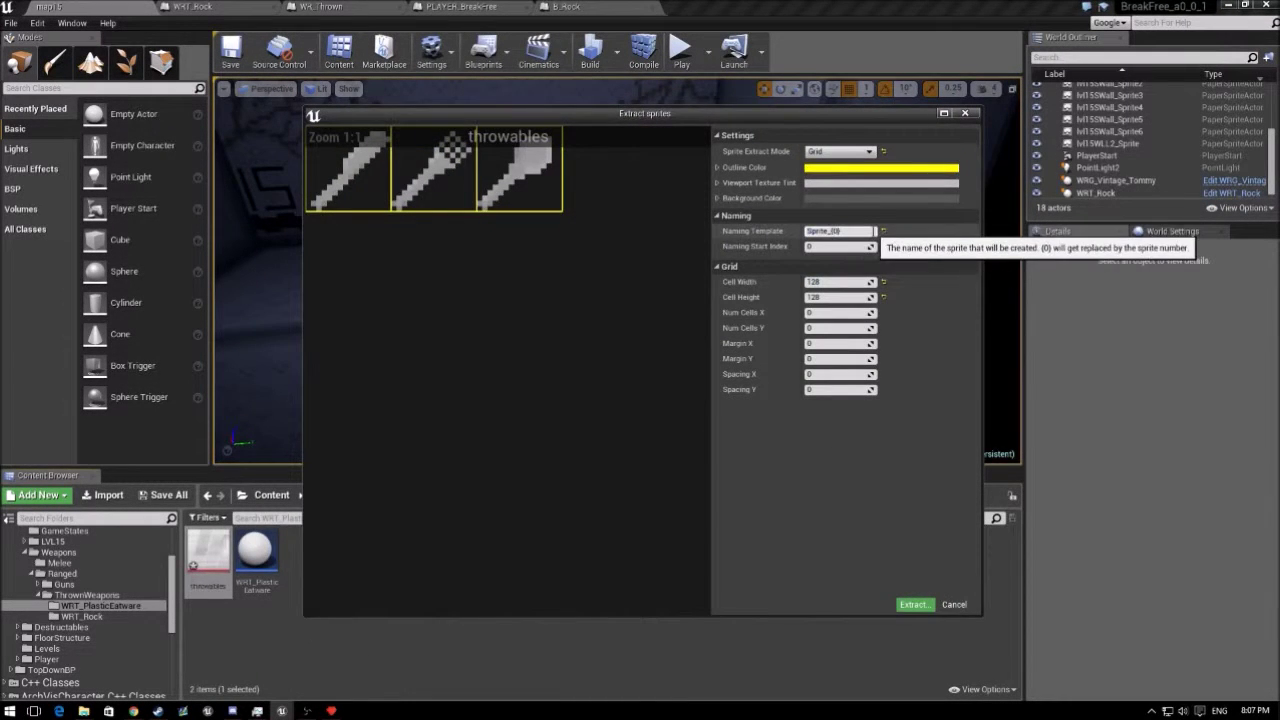
Step: Extract the utensil sprites and rename them SPR_PlasticKnife, SPR_PlasticFork and SPR_PlasticSpoon
{"action": "left_click", "coordinate": [913, 604]}
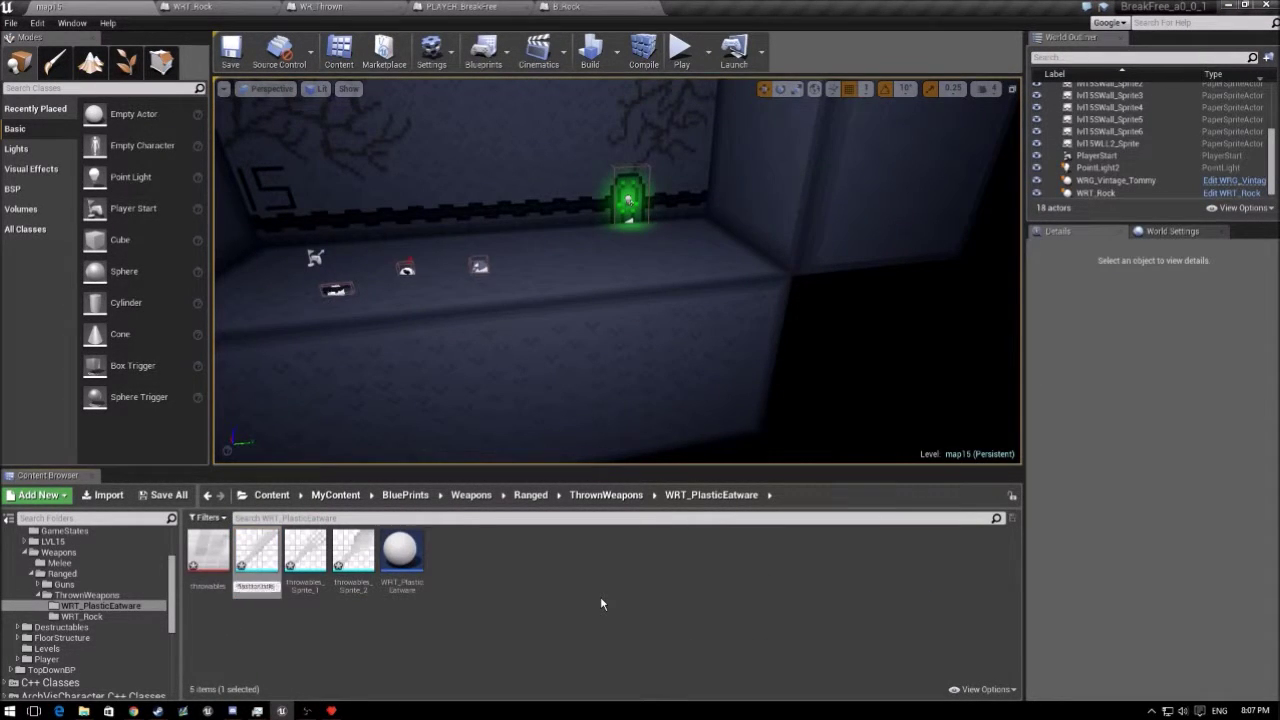
{"action": "left_click", "coordinate": [305, 555]}
{"action": "type", "text": "cFork"}
{"action": "key", "text": "Return"}
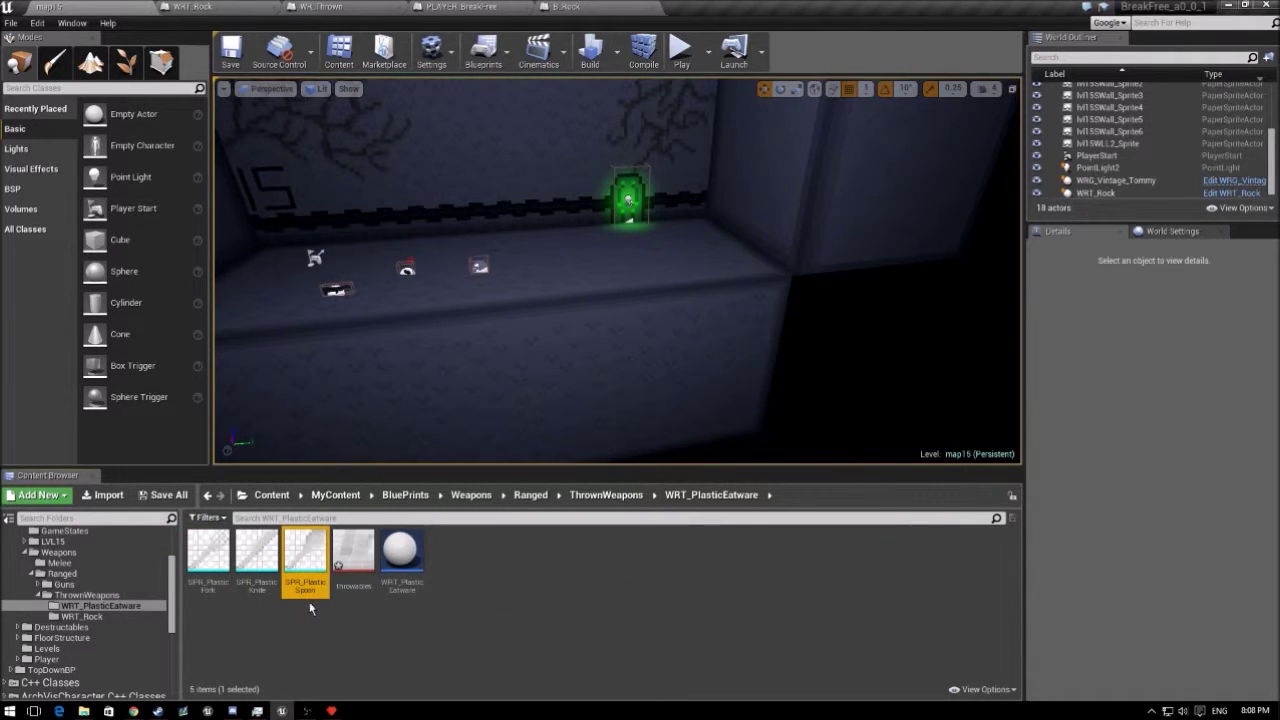
{"action": "double_click", "coordinate": [420, 562]}
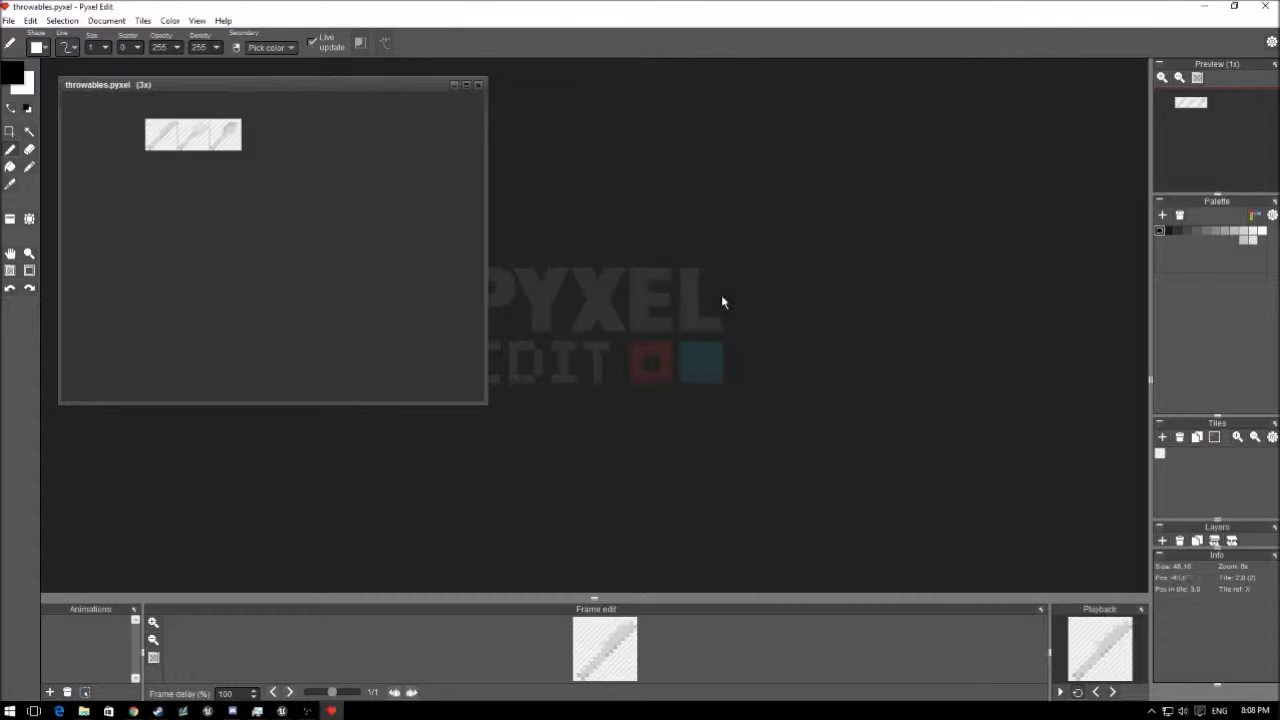
Step: Create a new 16x32 document with 16x32 tile size and maximize its window
{"action": "left_click", "coordinate": [678, 438]}
{"action": "left_click", "coordinate": [142, 20]}
{"action": "left_click", "coordinate": [257, 51]}
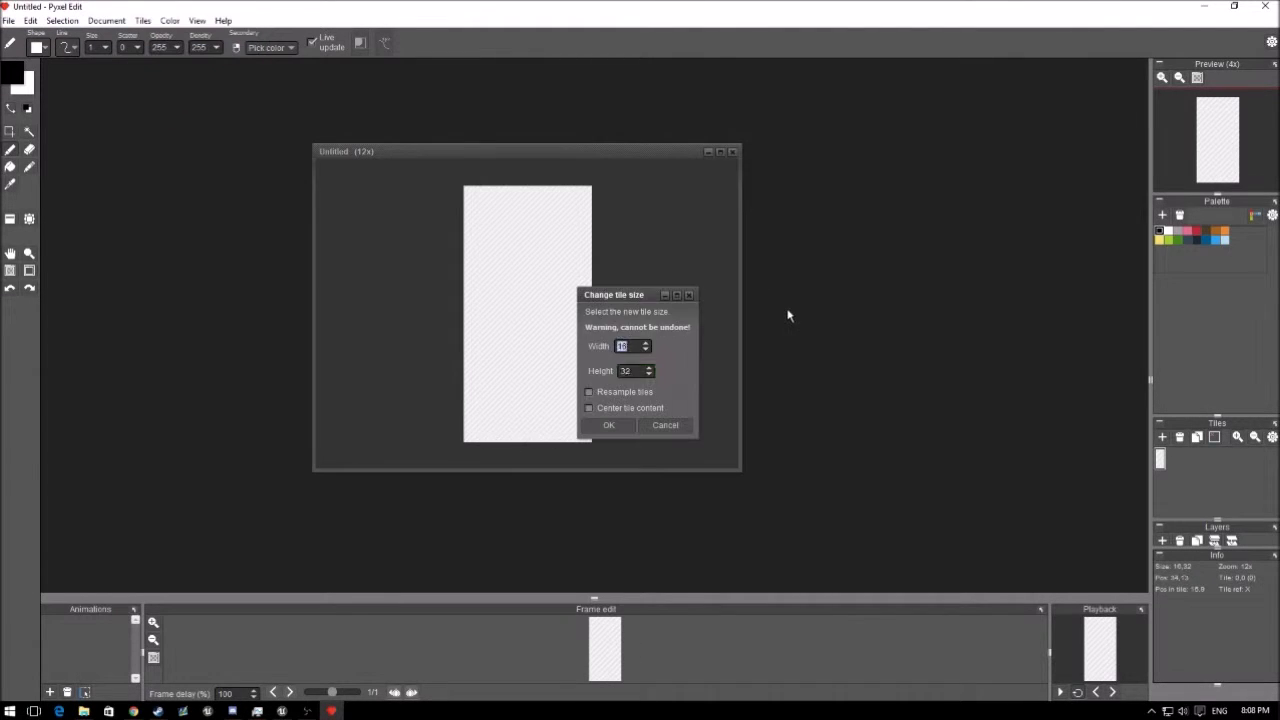
{"action": "left_click", "coordinate": [609, 423]}
{"action": "left_click", "coordinate": [714, 150]}
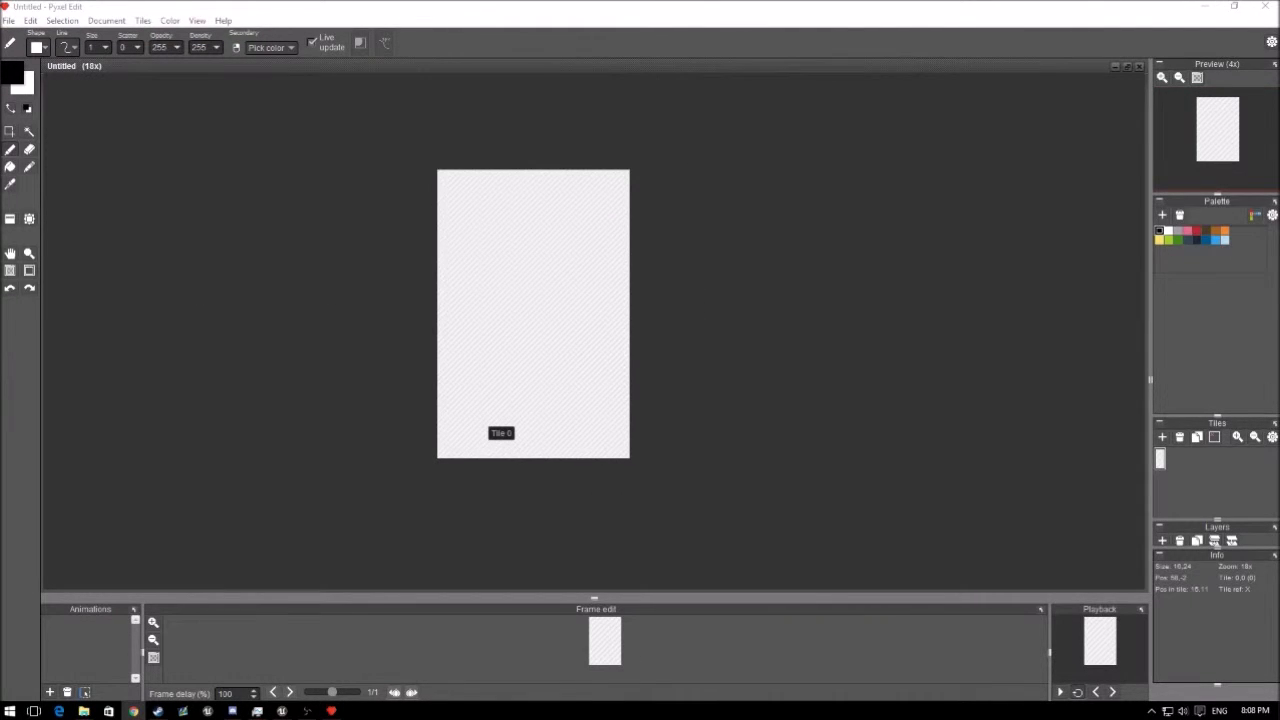
Step: Remove the unwanted dark, red, orange and blue palette swatches
{"action": "right_click", "coordinate": [1195, 245]}
{"action": "left_click", "coordinate": [1125, 265]}
{"action": "right_click", "coordinate": [1183, 241]}
{"action": "left_click", "coordinate": [1207, 236]}
{"action": "right_click", "coordinate": [1222, 237]}
{"action": "left_click", "coordinate": [1205, 248]}
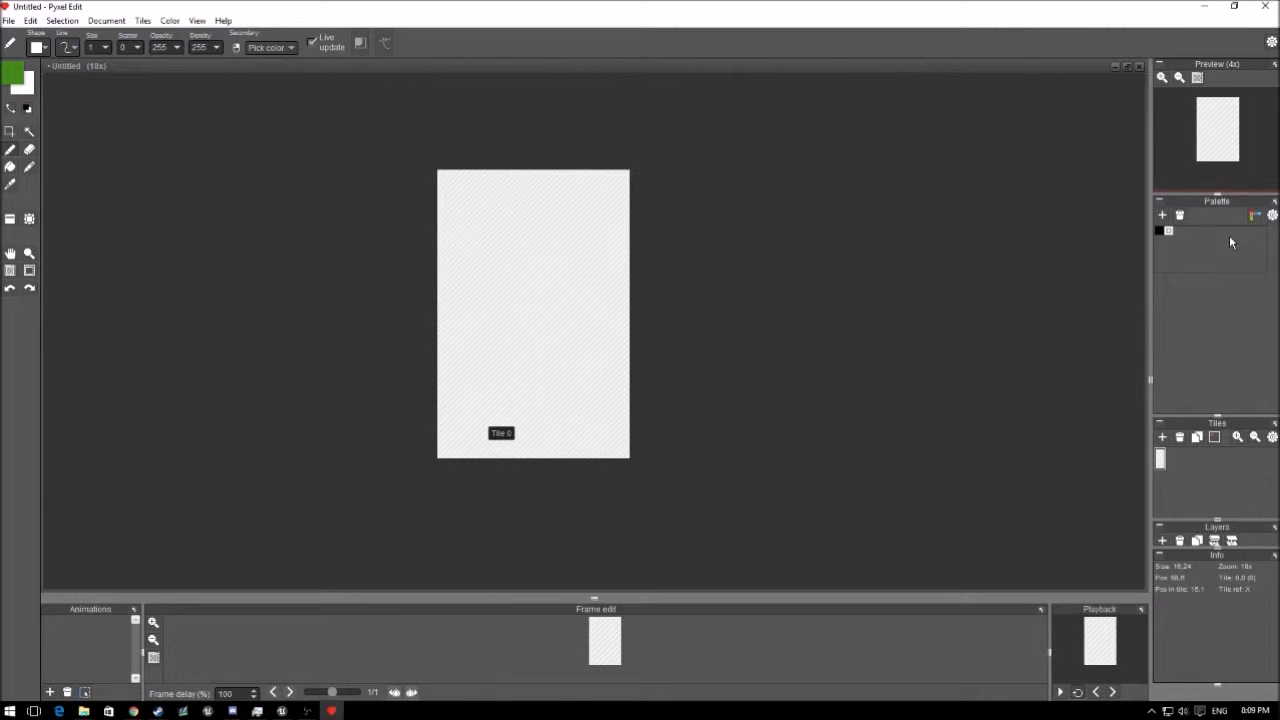
Step: Load a black-to-white grayscale palette, add a red swatch, and fill the canvas
{"action": "left_click", "coordinate": [1214, 236]}
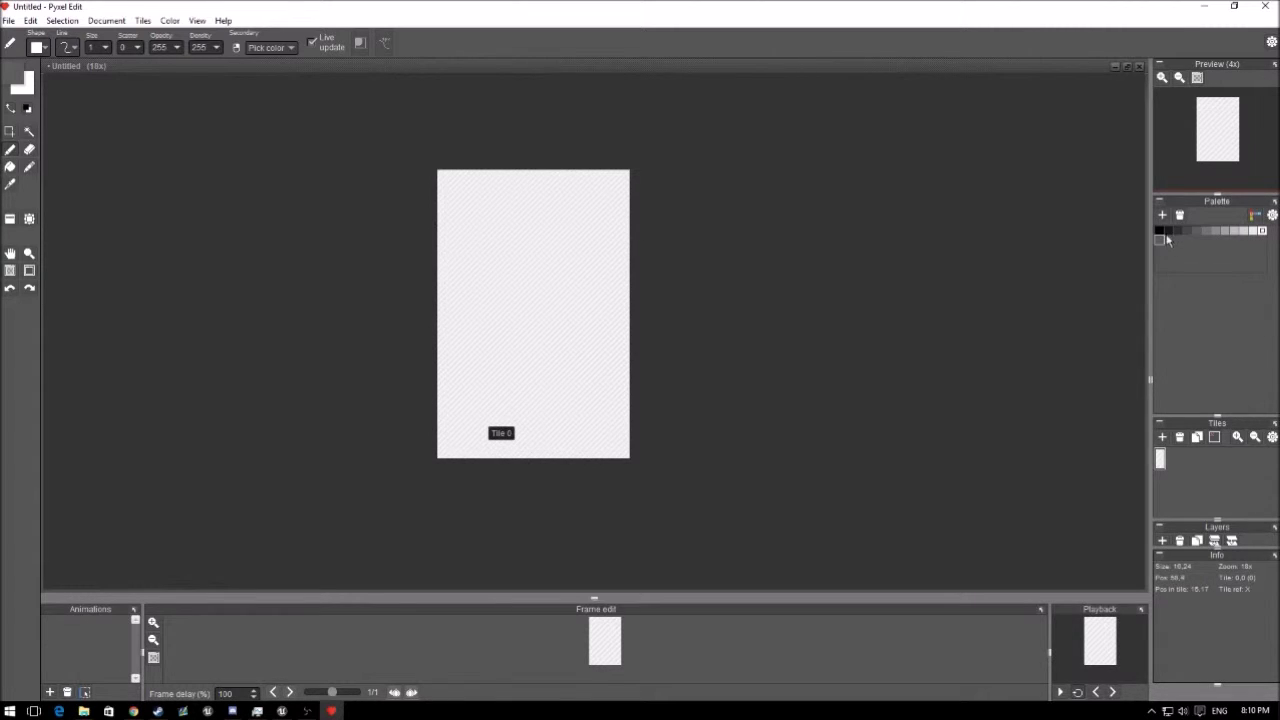
{"action": "double_click", "coordinate": [1166, 237]}
{"action": "left_click", "coordinate": [259, 279]}
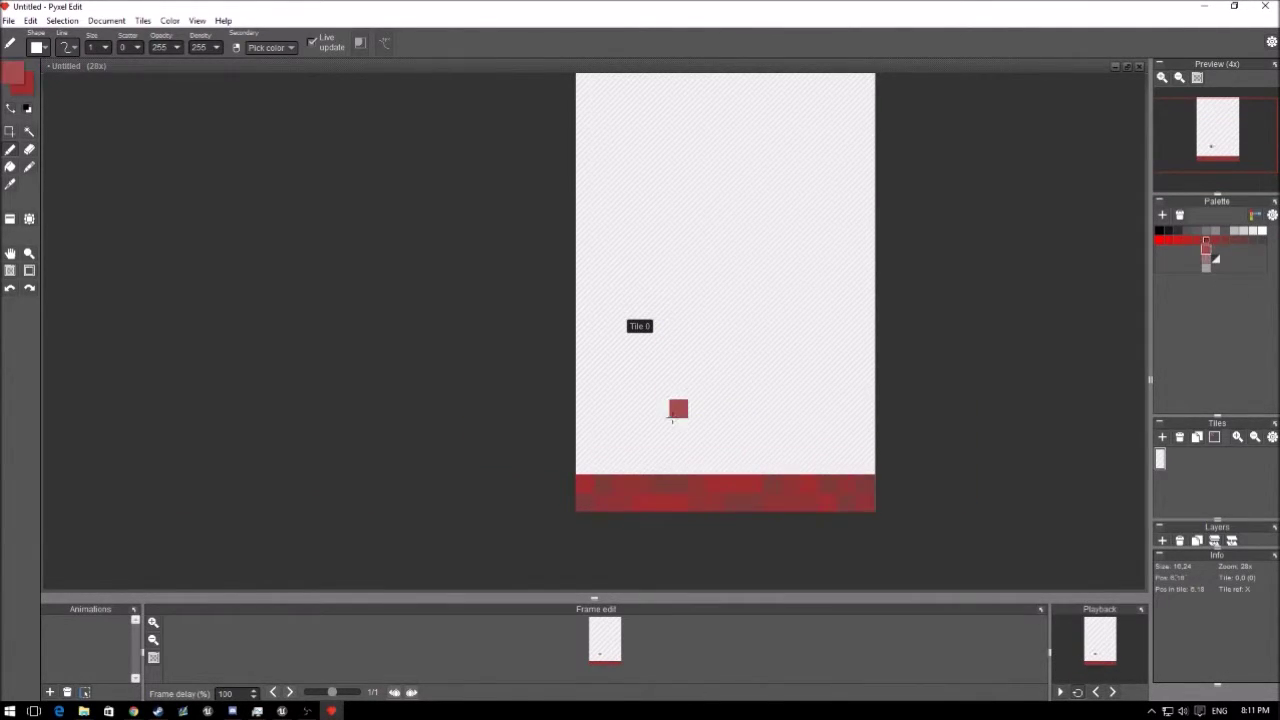
{"action": "left_click", "coordinate": [703, 363]}
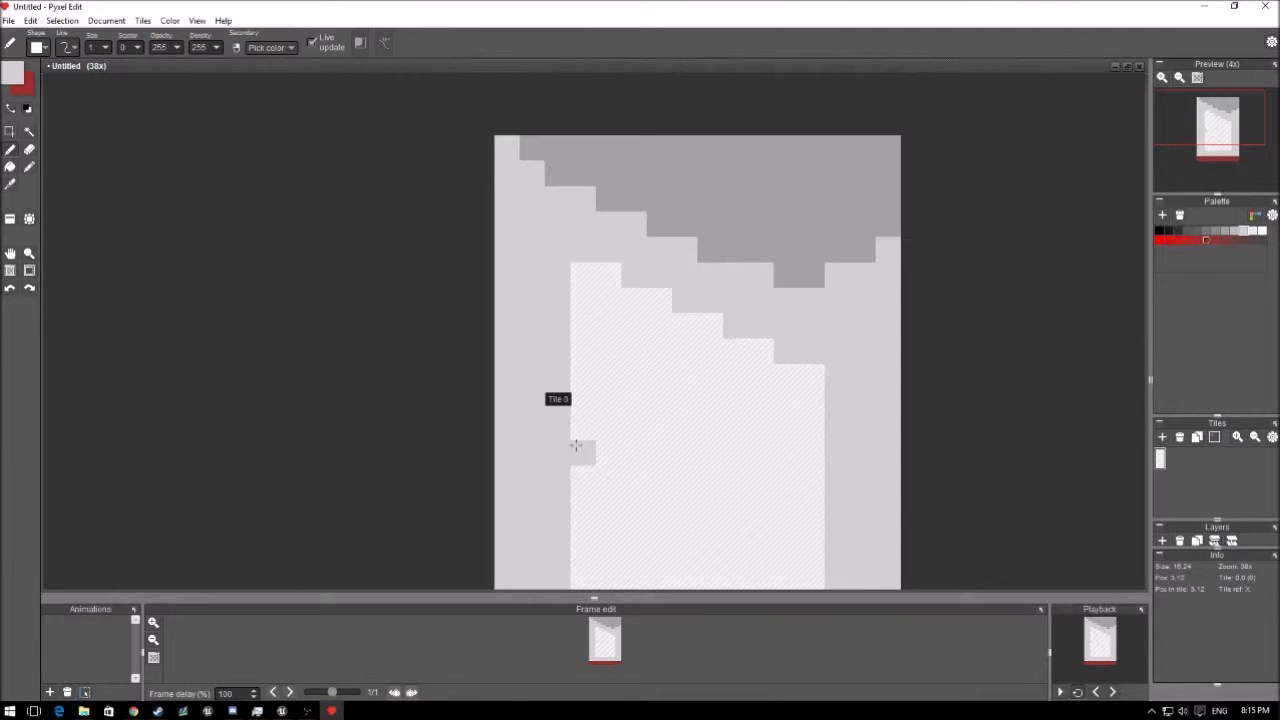
Step: Undo the last fill and draw grey pixel blocks along the white utensil shape
{"action": "scroll", "coordinate": [636, 394], "scroll_direction": "up", "scroll_amount": 2}
{"action": "scroll", "coordinate": [651, 534], "scroll_direction": "down", "scroll_amount": 5}
{"action": "scroll", "coordinate": [494, 383], "scroll_direction": "up", "scroll_amount": 3}
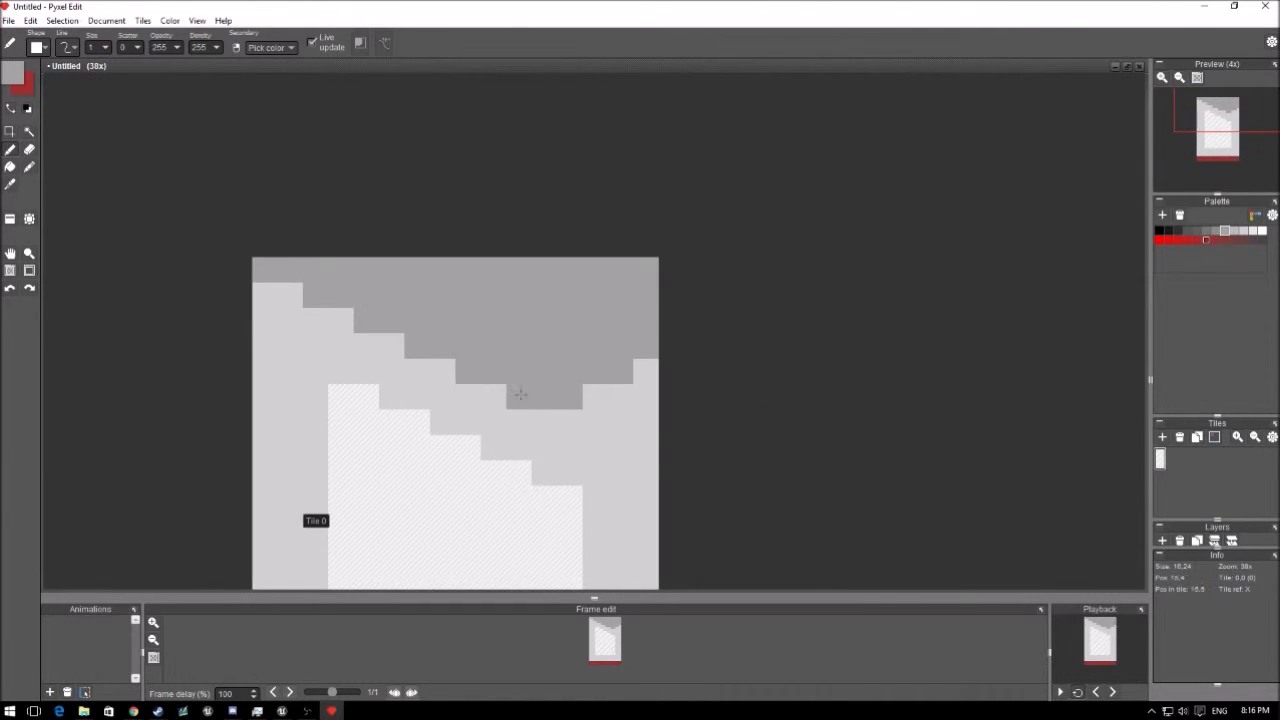
{"action": "scroll", "coordinate": [700, 420], "scroll_direction": "down", "scroll_amount": 2}
{"action": "scroll", "coordinate": [756, 521], "scroll_direction": "up", "scroll_amount": 2}
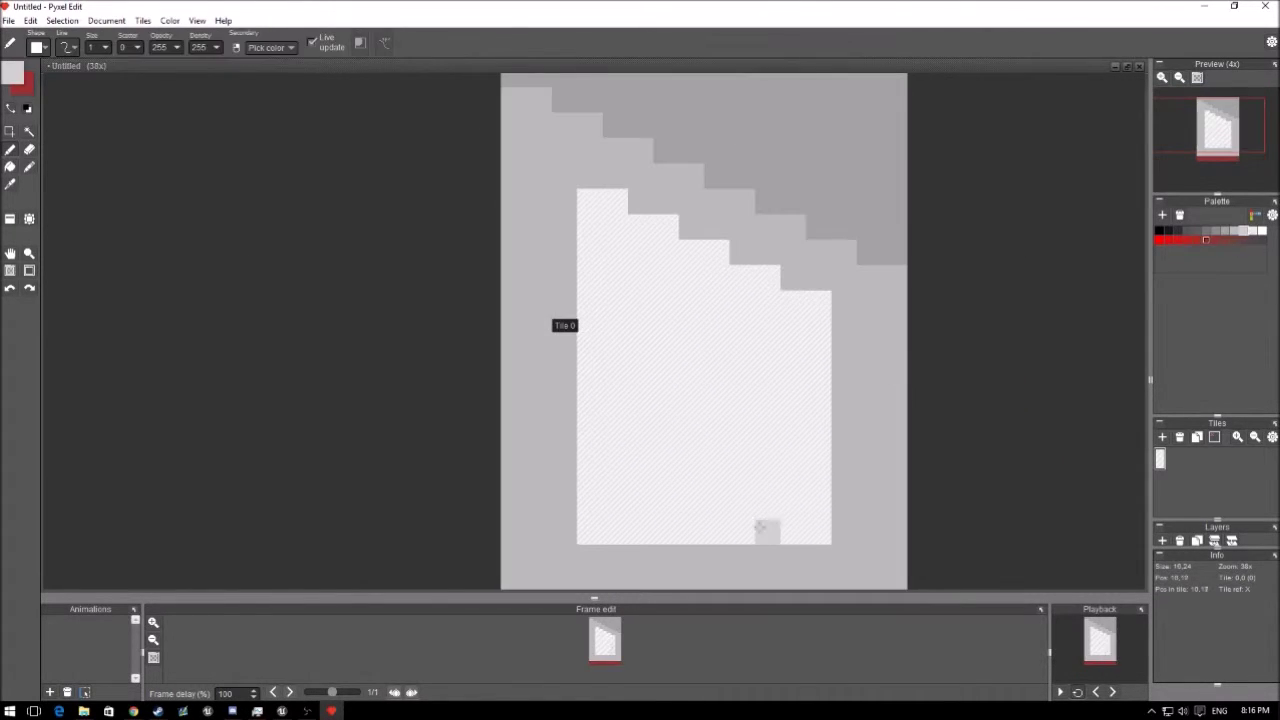
{"action": "key", "text": "ctrl+z"}
{"action": "key", "text": "ctrl+z"}
Step: Undo the recent fills, grey strokes and column edits on the left side
{"action": "key", "text": "ctrl+z"}
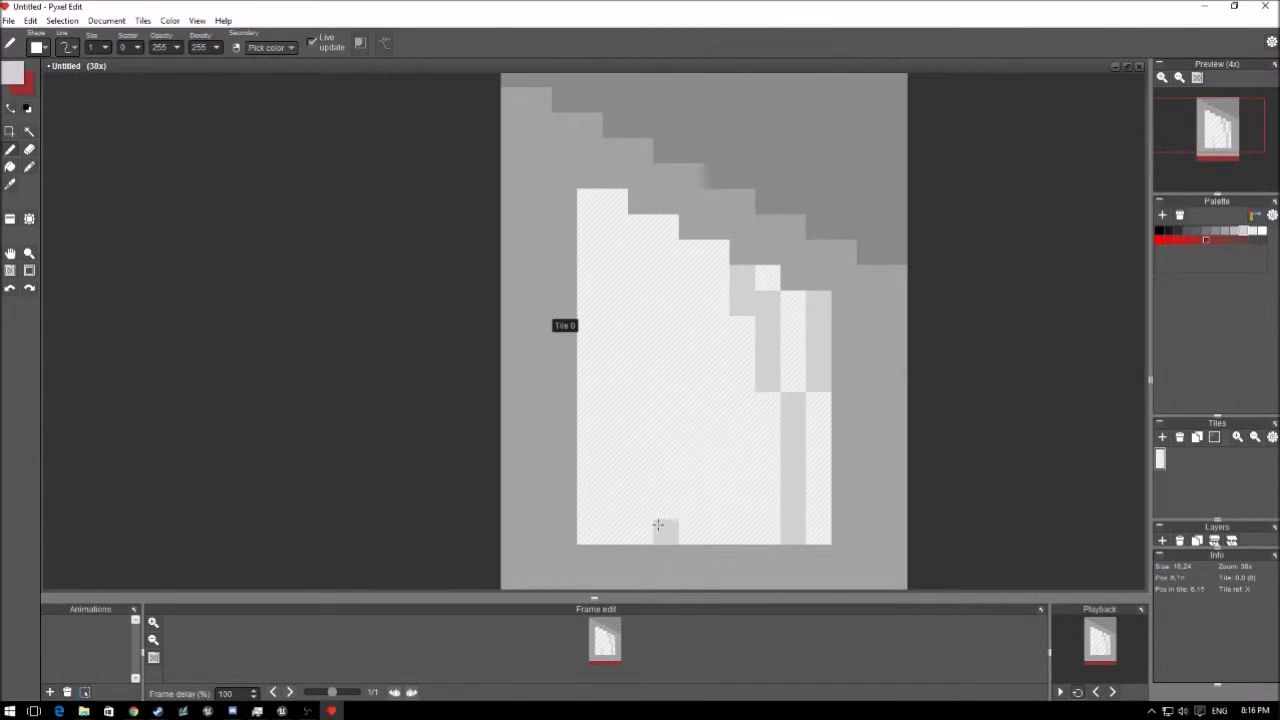
{"action": "left_click_drag", "start_coordinate": [657, 516], "coordinate": [663, 349]}
{"action": "scroll", "coordinate": [620, 420], "scroll_direction": "down", "scroll_amount": 1}
{"action": "scroll", "coordinate": [600, 487], "scroll_direction": "up", "scroll_amount": 1}
{"action": "mouse_move", "coordinate": [690, 490]}
{"action": "left_mouse_down"}
{"action": "mouse_move", "coordinate": [690, 330]}
{"action": "mouse_move", "coordinate": [657, 400]}
{"action": "left_mouse_up"}
{"action": "scroll", "coordinate": [680, 357], "scroll_direction": "down", "scroll_amount": 1}
{"action": "scroll", "coordinate": [680, 357], "scroll_direction": "up", "scroll_amount": 1}
{"action": "scroll", "coordinate": [680, 357], "scroll_direction": "up", "scroll_amount": 1}
{"action": "key", "text": "ctrl+z"}
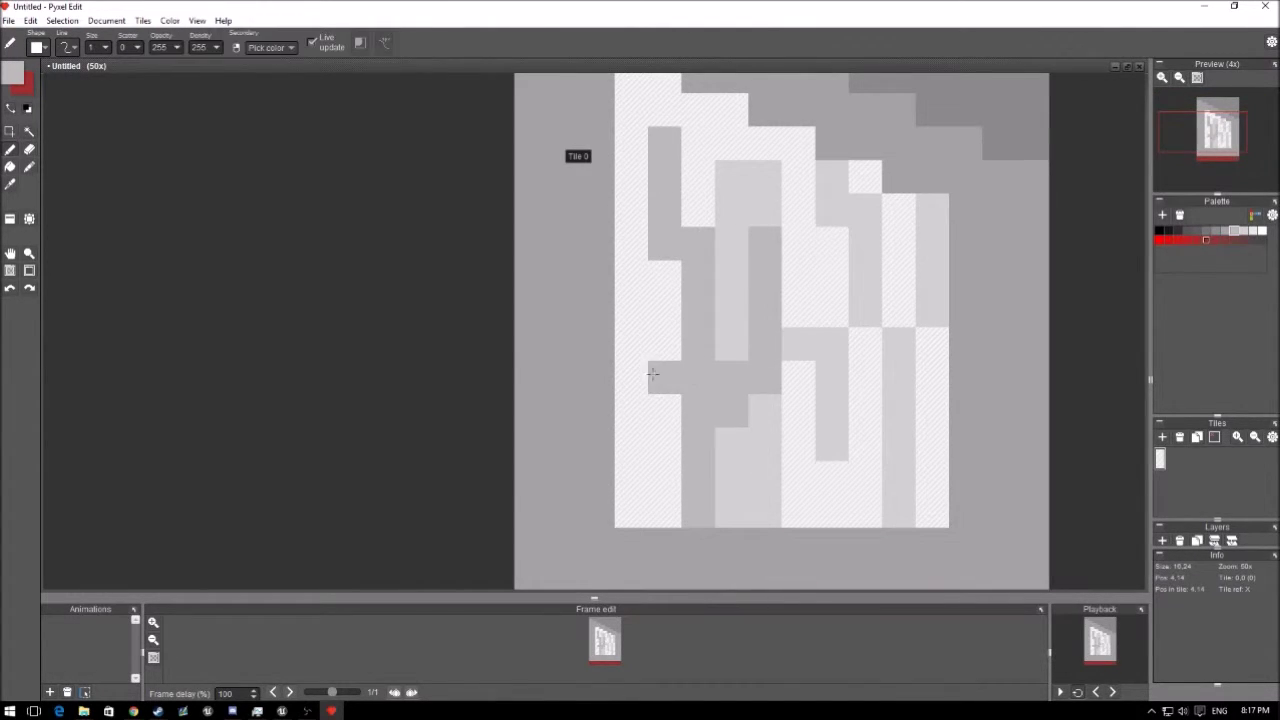
{"action": "key", "text": "ctrl+z"}
{"action": "scroll", "coordinate": [700, 420], "scroll_direction": "down", "scroll_amount": 1}
{"action": "scroll", "coordinate": [708, 474], "scroll_direction": "up", "scroll_amount": 1}
{"action": "key", "text": "ctrl+z"}
{"action": "key", "text": "ctrl+z"}
{"action": "key", "text": "ctrl+z"}
{"action": "scroll", "coordinate": [688, 352], "scroll_direction": "down", "scroll_amount": 3}
{"action": "scroll", "coordinate": [688, 352], "scroll_direction": "up", "scroll_amount": 3}
{"action": "key", "text": "ctrl+z"}
{"action": "scroll", "coordinate": [668, 435], "scroll_direction": "down", "scroll_amount": 1}
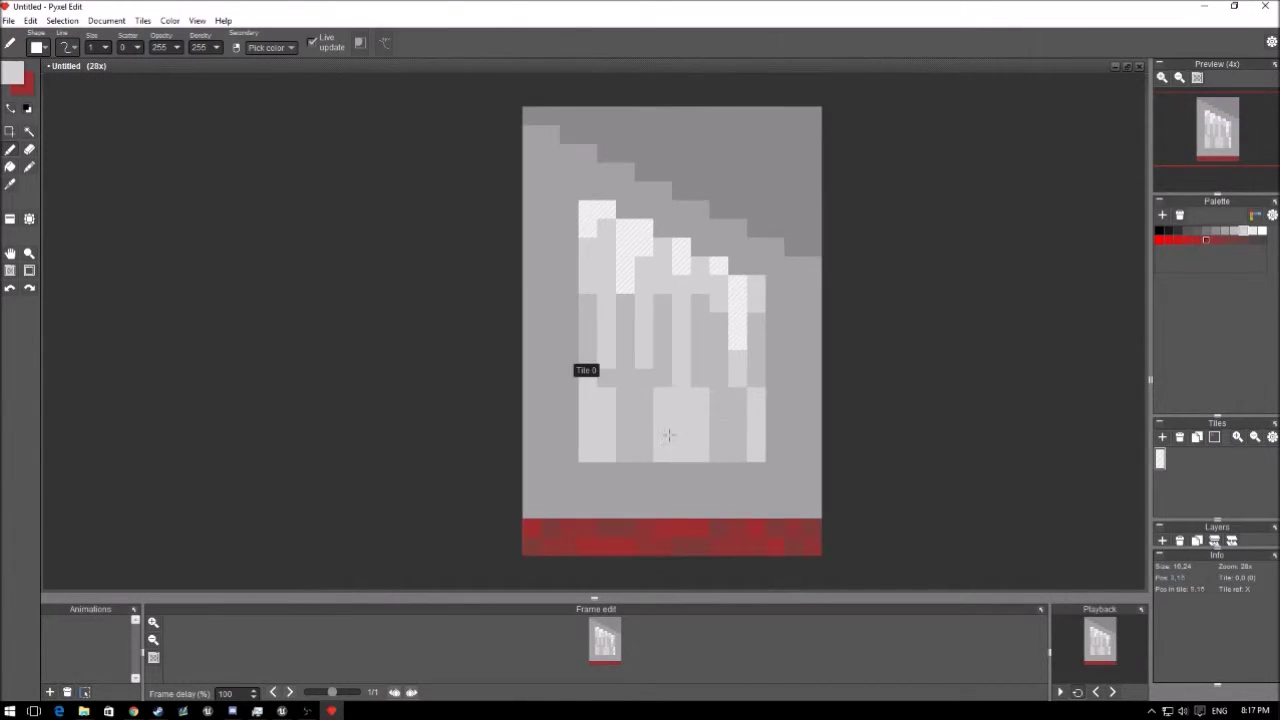
{"action": "scroll", "coordinate": [668, 435], "scroll_direction": "up", "scroll_amount": 1}
{"action": "key", "text": "ctrl+z"}
{"action": "scroll", "coordinate": [668, 438], "scroll_direction": "down", "scroll_amount": 2}
Step: Set the image export to save as PlasticEatware on the Desktop
{"action": "left_click", "coordinate": [8, 20]}
{"action": "left_click", "coordinate": [220, 149]}
{"action": "left_click", "coordinate": [688, 411]}
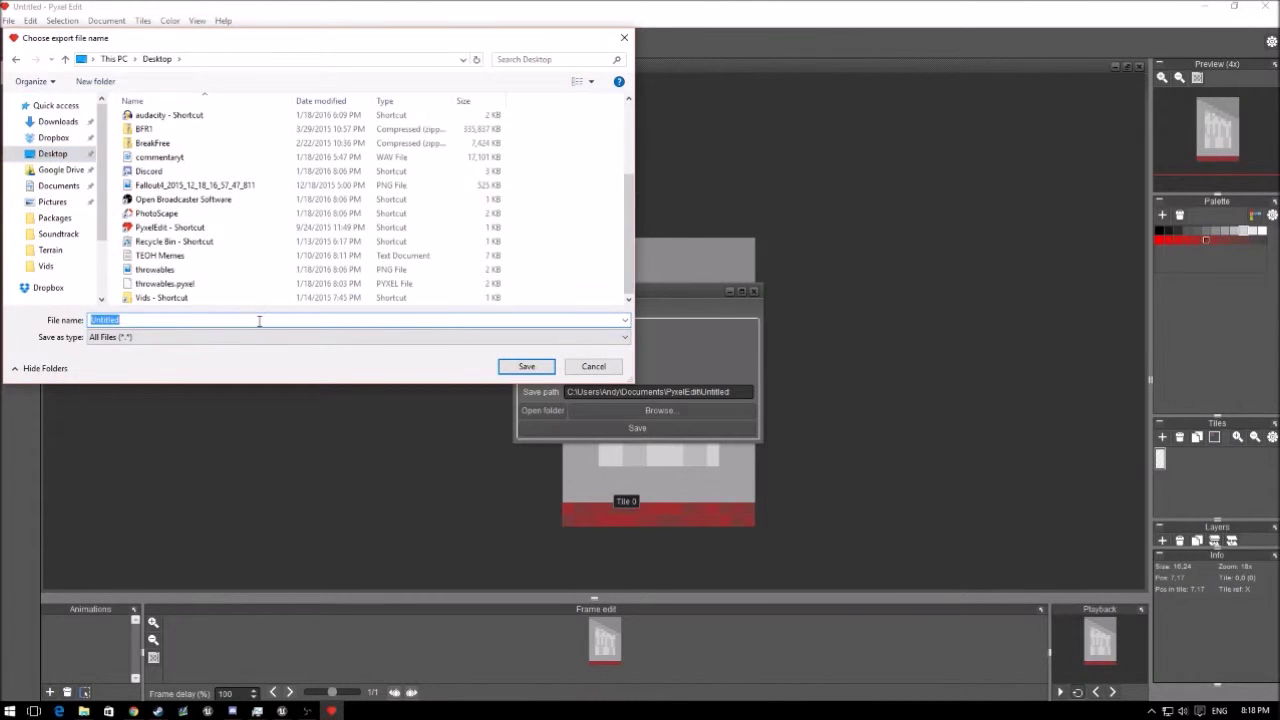
{"action": "key", "text": "Return"}
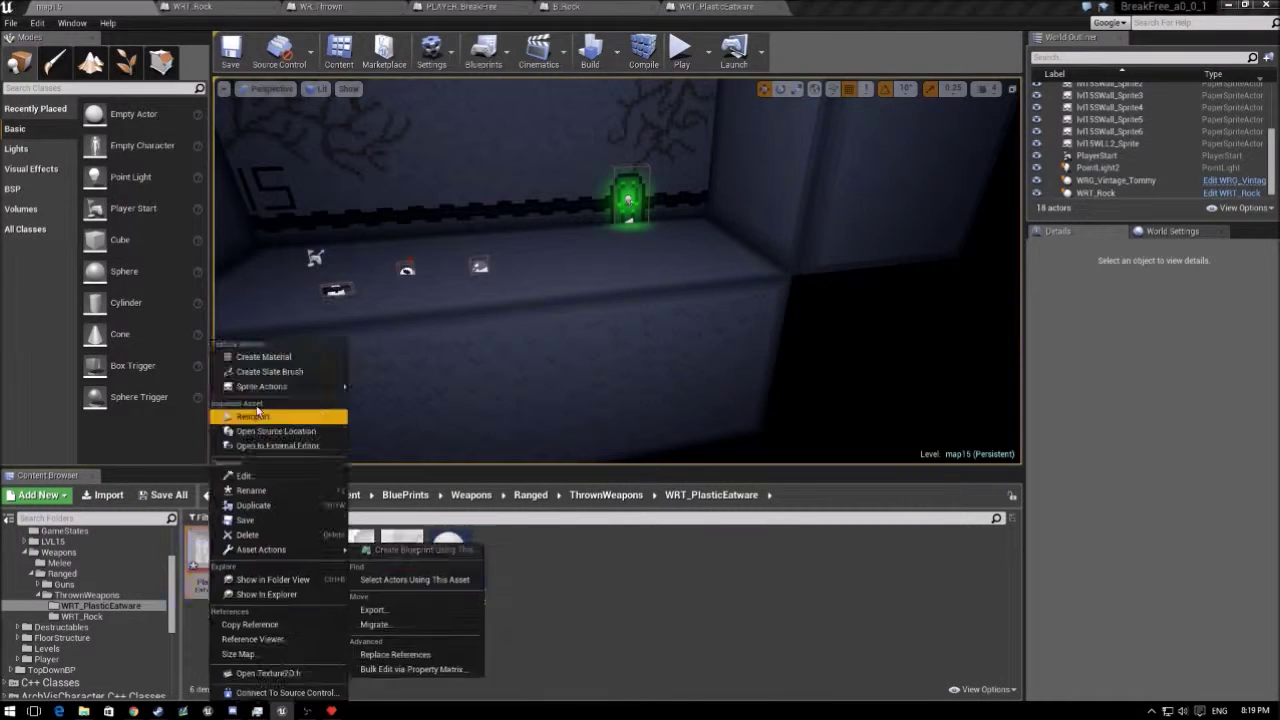
Step: Give InGameTex the PlasticEatware_Flipbook, rotated 90° on Z and scaled to about 0.25
{"action": "left_click", "coordinate": [257, 413]}
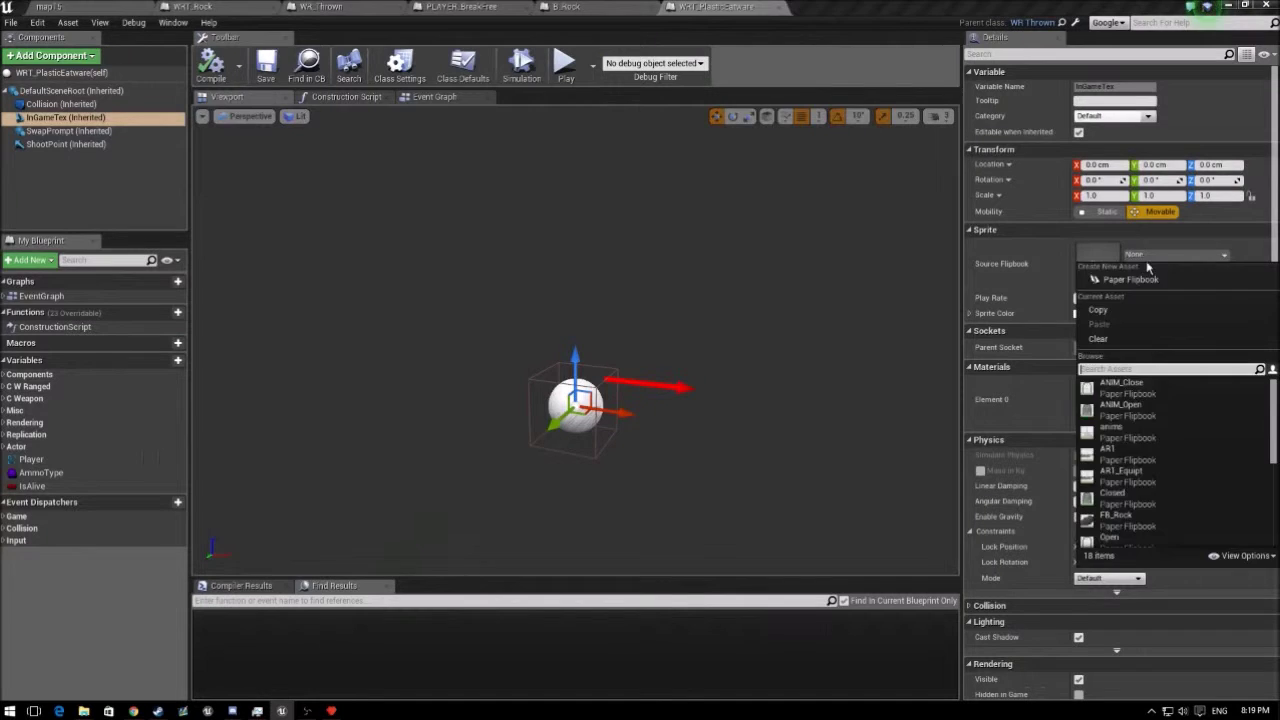
{"action": "left_click_drag", "start_coordinate": [1222, 178], "coordinate": [1260, 178]}
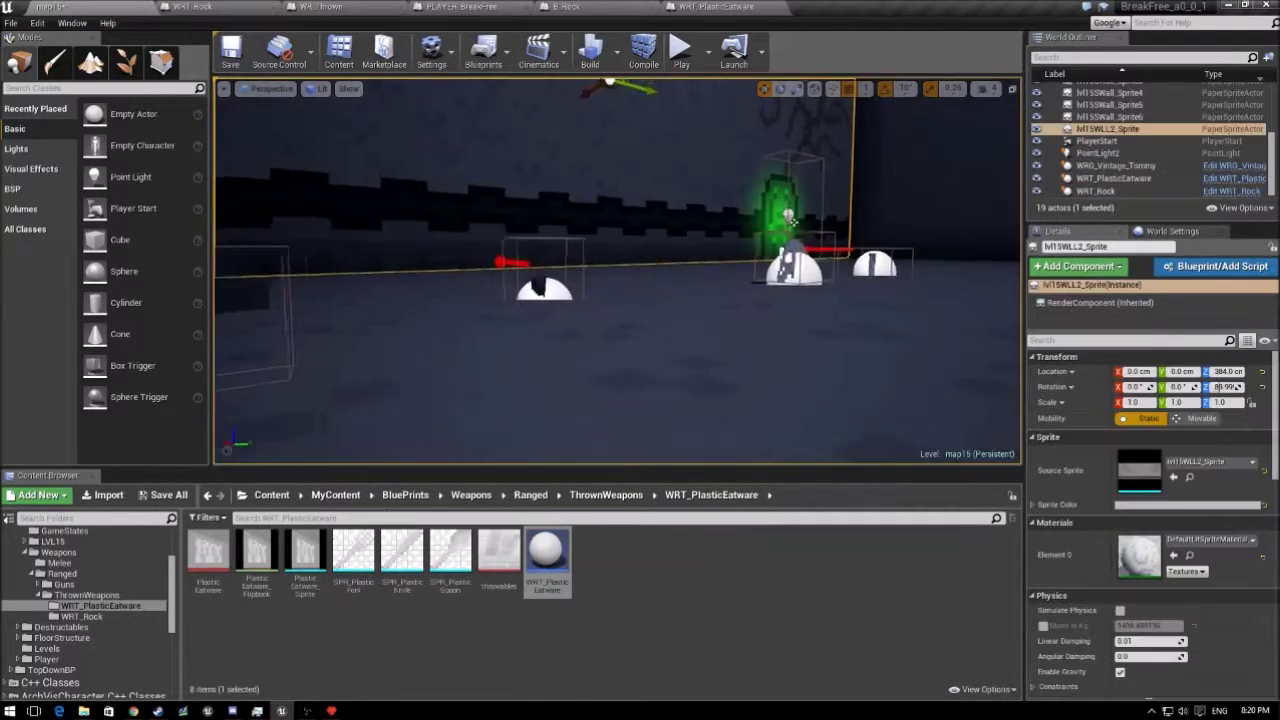
{"action": "left_click", "coordinate": [566, 6]}
{"action": "left_click", "coordinate": [700, 6]}
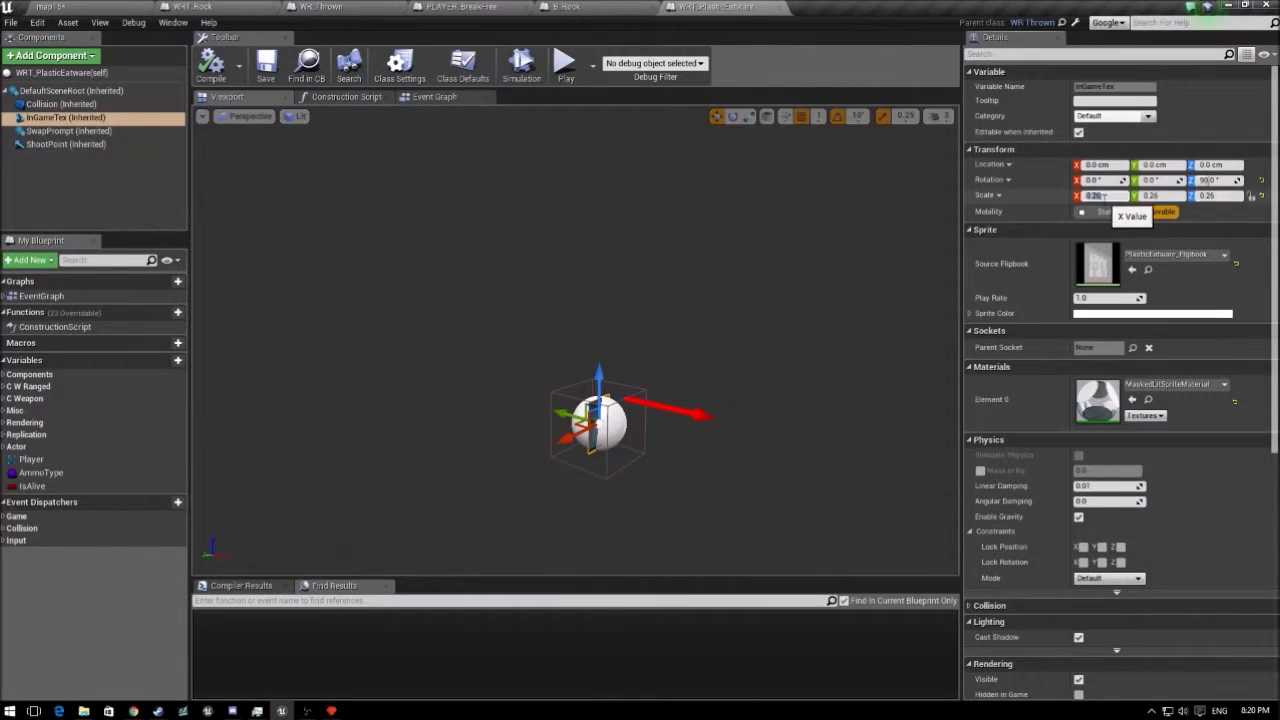
{"action": "type", "text": "0.2"}
Step: Compare with the WRT_Rock blueprint, close its tab, and review the rock's Collision component settings
{"action": "left_click", "coordinate": [566, 6]}
{"action": "left_click", "coordinate": [645, 6]}
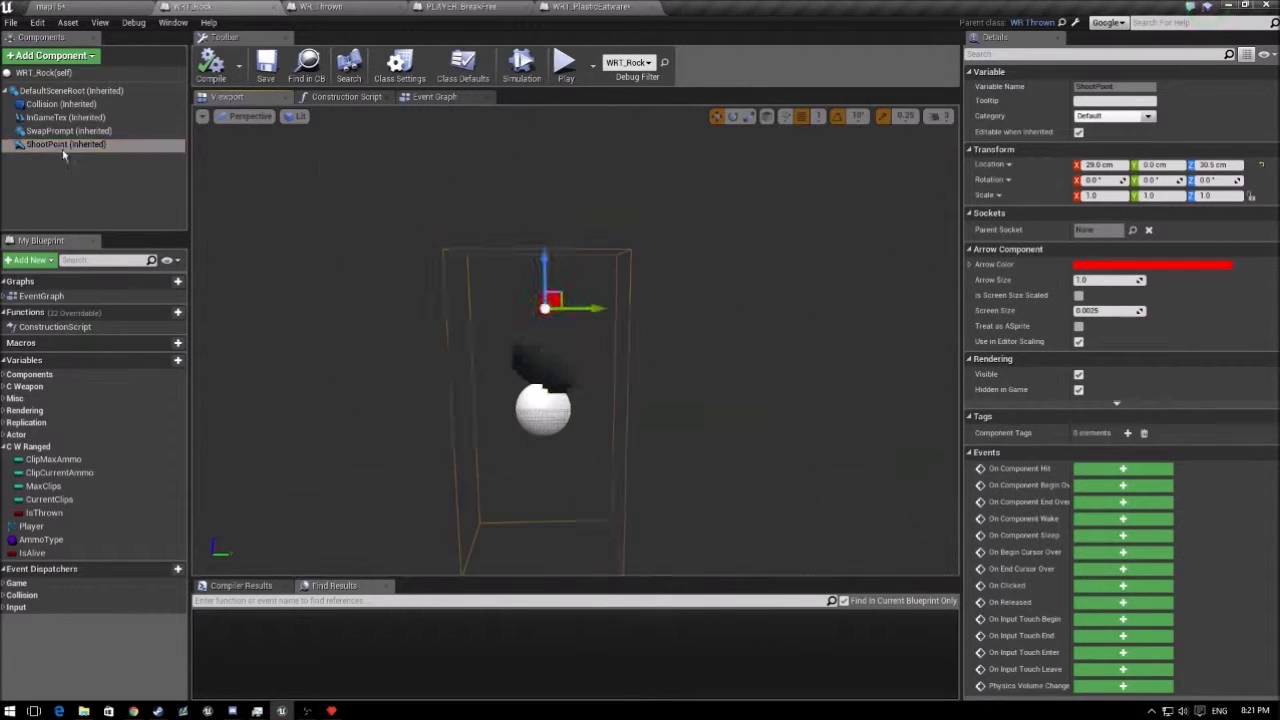
{"action": "left_click", "coordinate": [60, 104]}
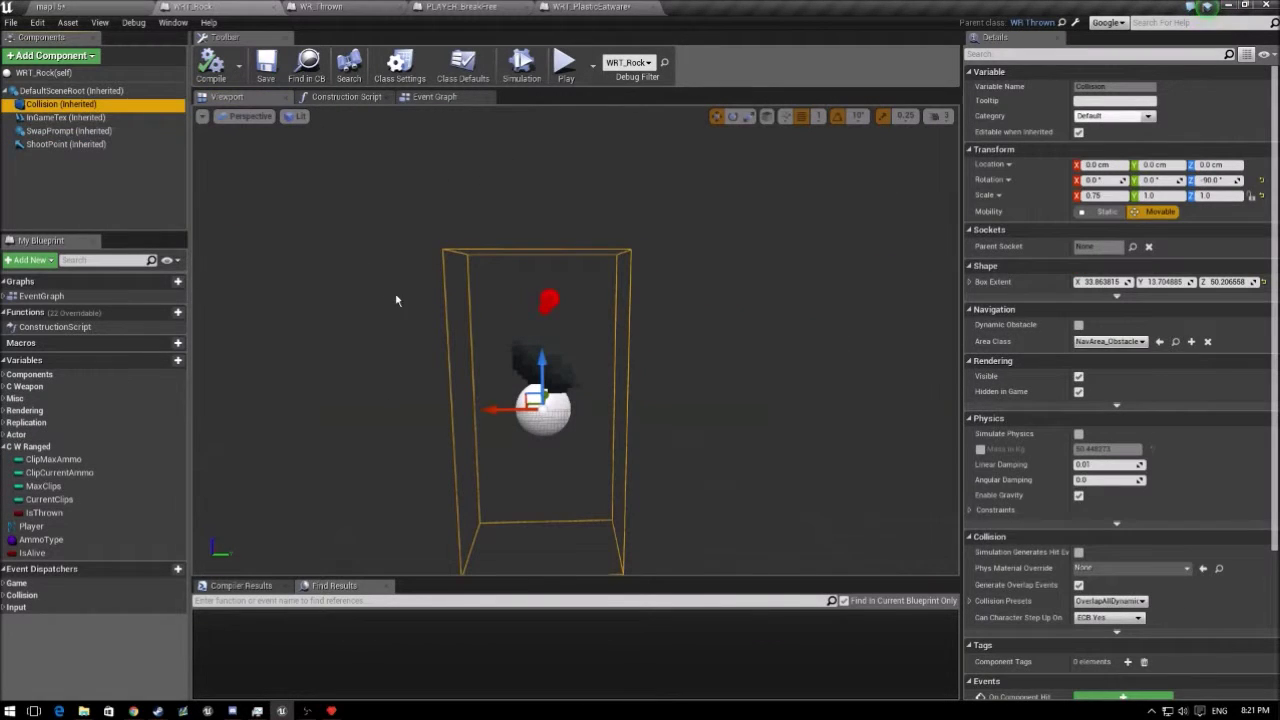
{"action": "scroll", "coordinate": [1113, 305], "scroll_direction": "down", "scroll_amount": 5}
{"action": "scroll", "coordinate": [1113, 305], "scroll_direction": "up", "scroll_amount": 2}
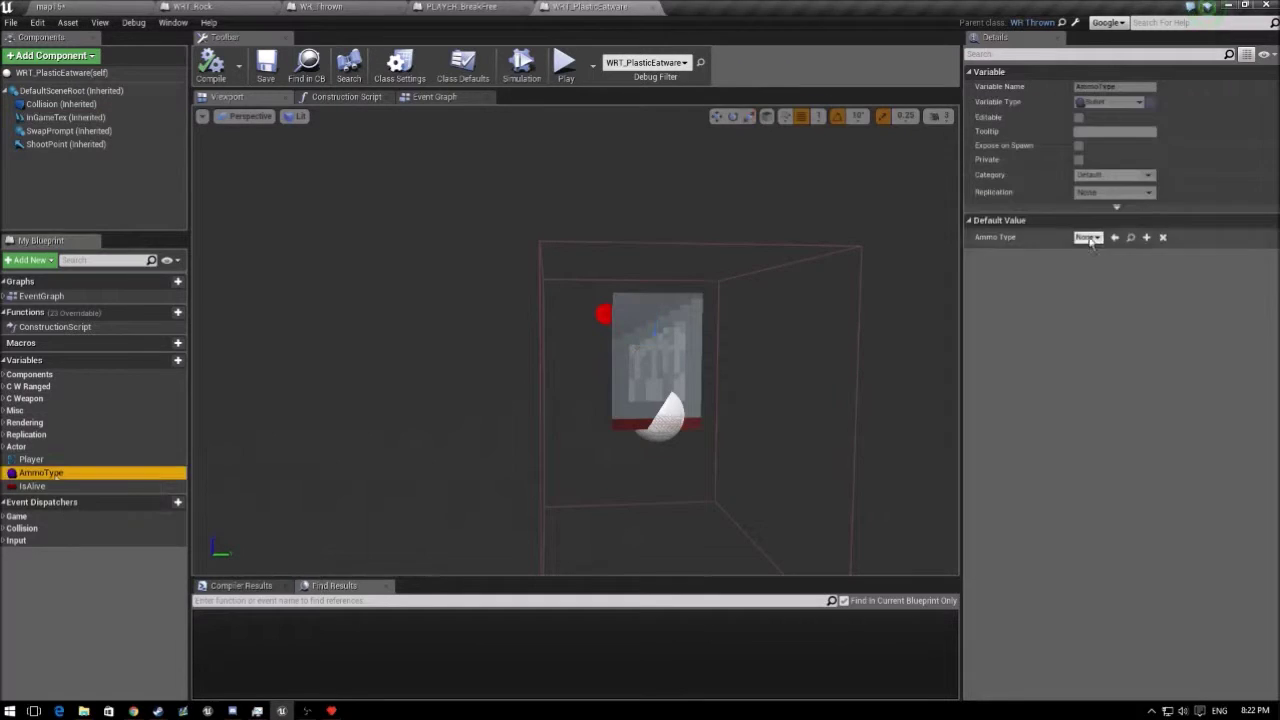
Step: Check the Name and Attack_Interval defaults, then set the type of the new Eatware variable
{"action": "left_click", "coordinate": [79, 413]}
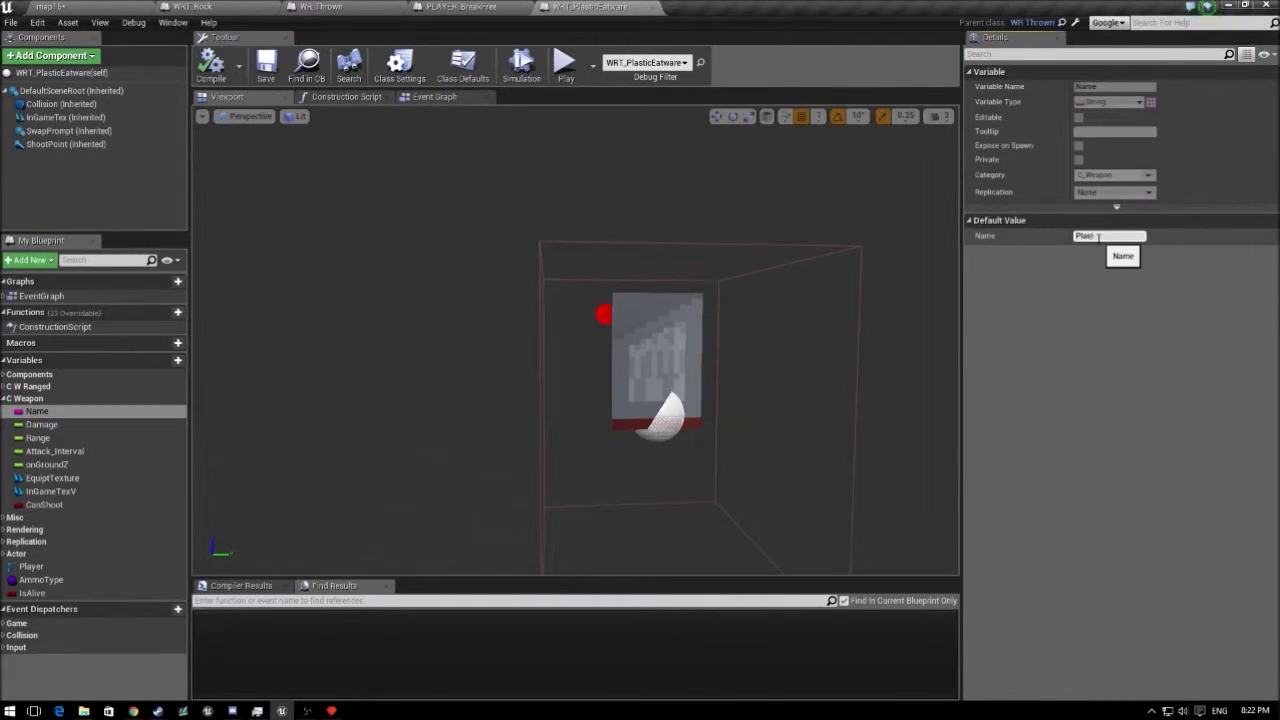
{"action": "left_click", "coordinate": [75, 453]}
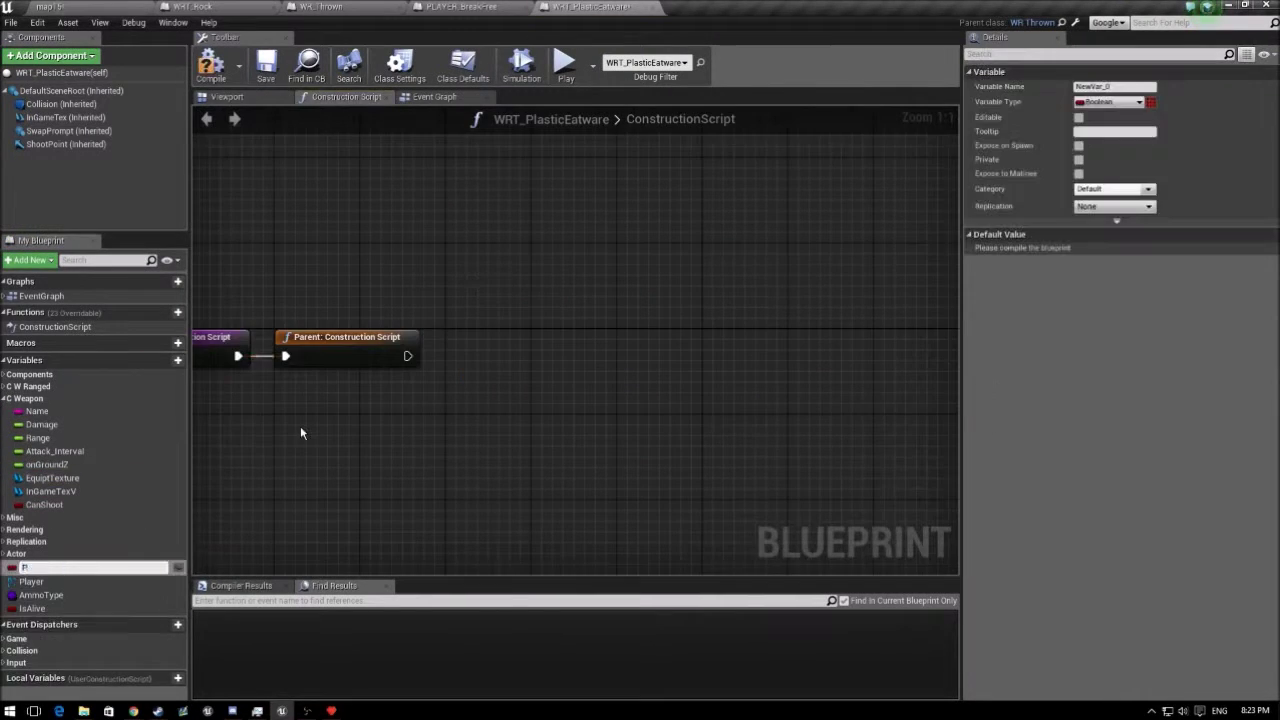
{"action": "left_click", "coordinate": [1116, 103]}
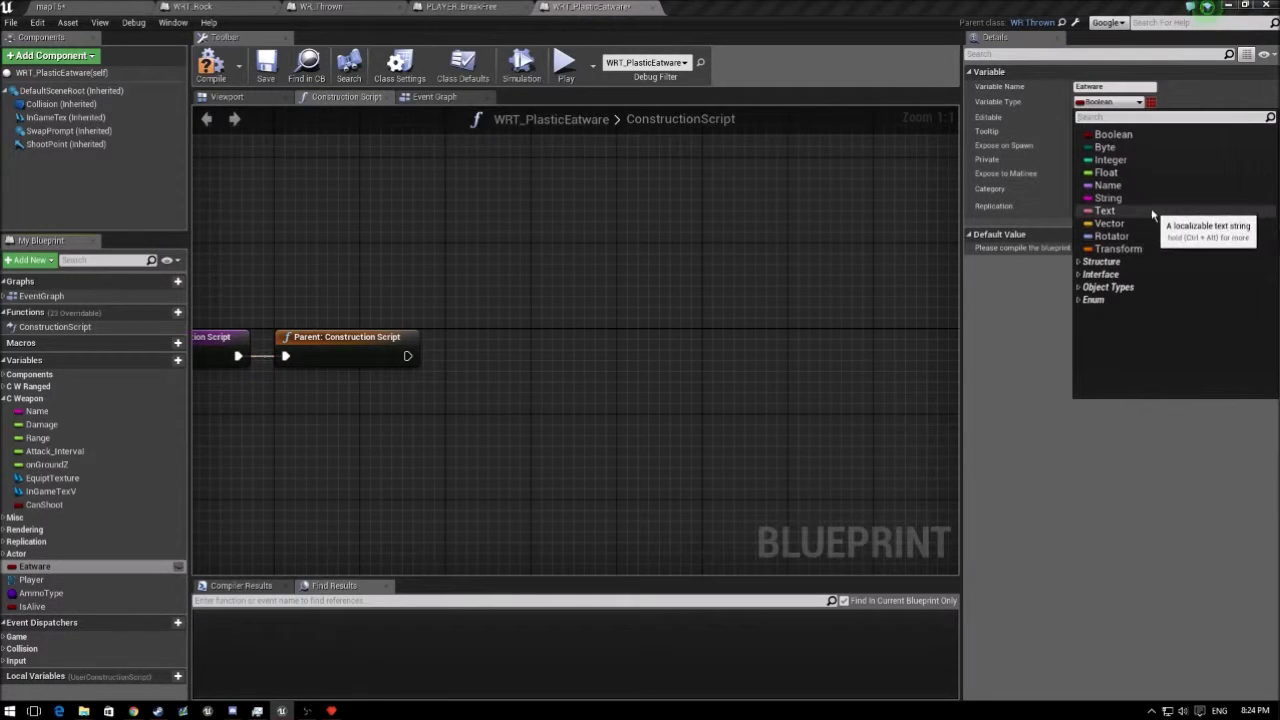
Step: Make Eatware a Paper Flipbook variable and create a Textures folder
{"action": "type", "text": "paper"}
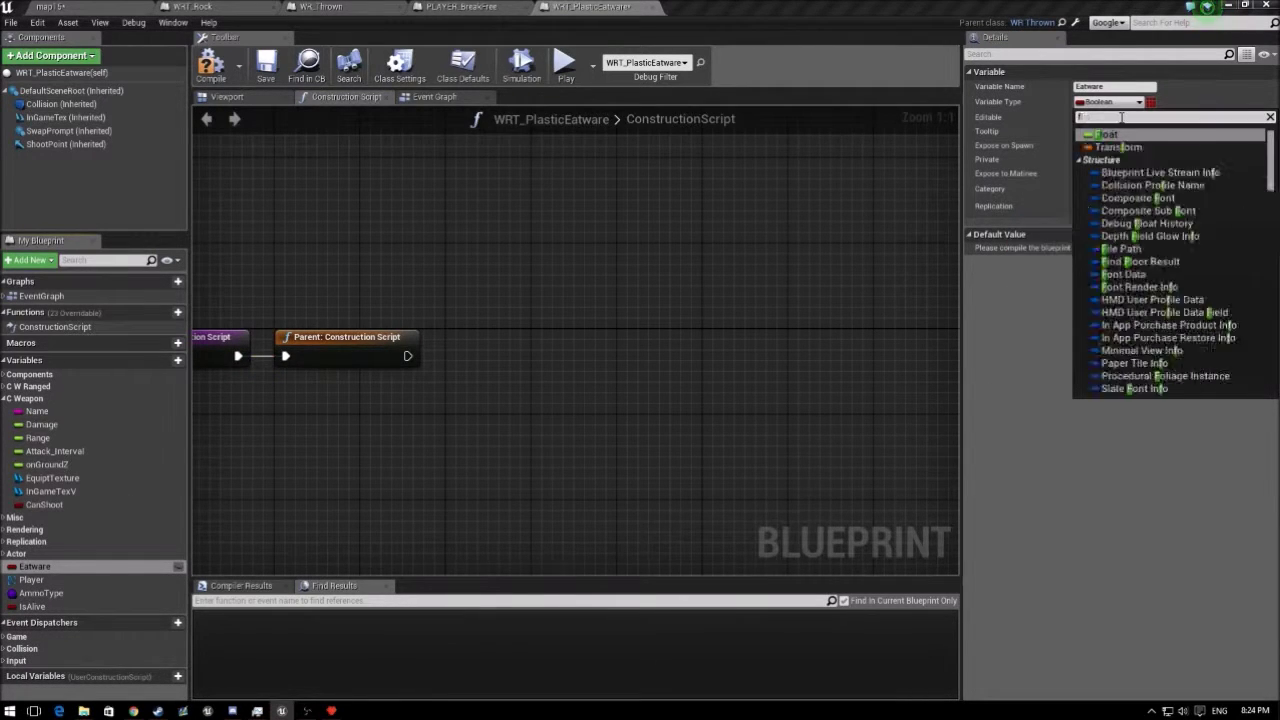
{"action": "key", "text": "Return"}
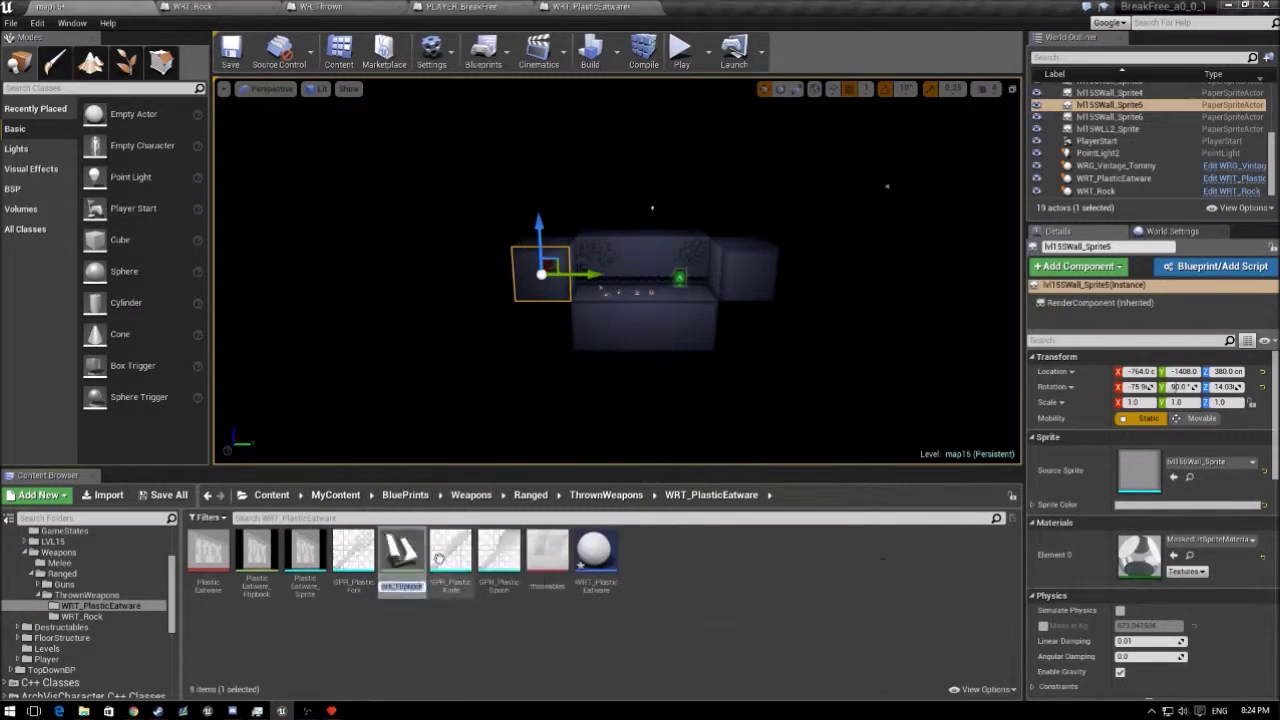
{"action": "right_click", "coordinate": [552, 620]}
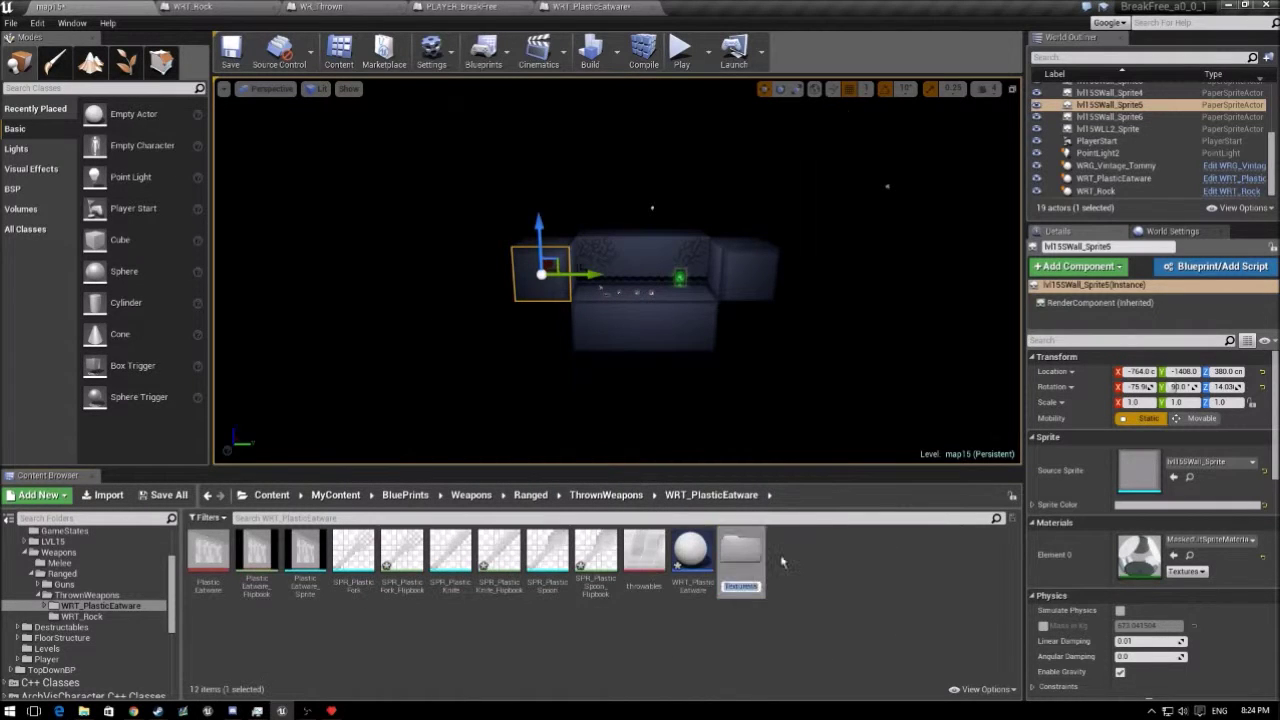
{"action": "key", "text": "Return"}
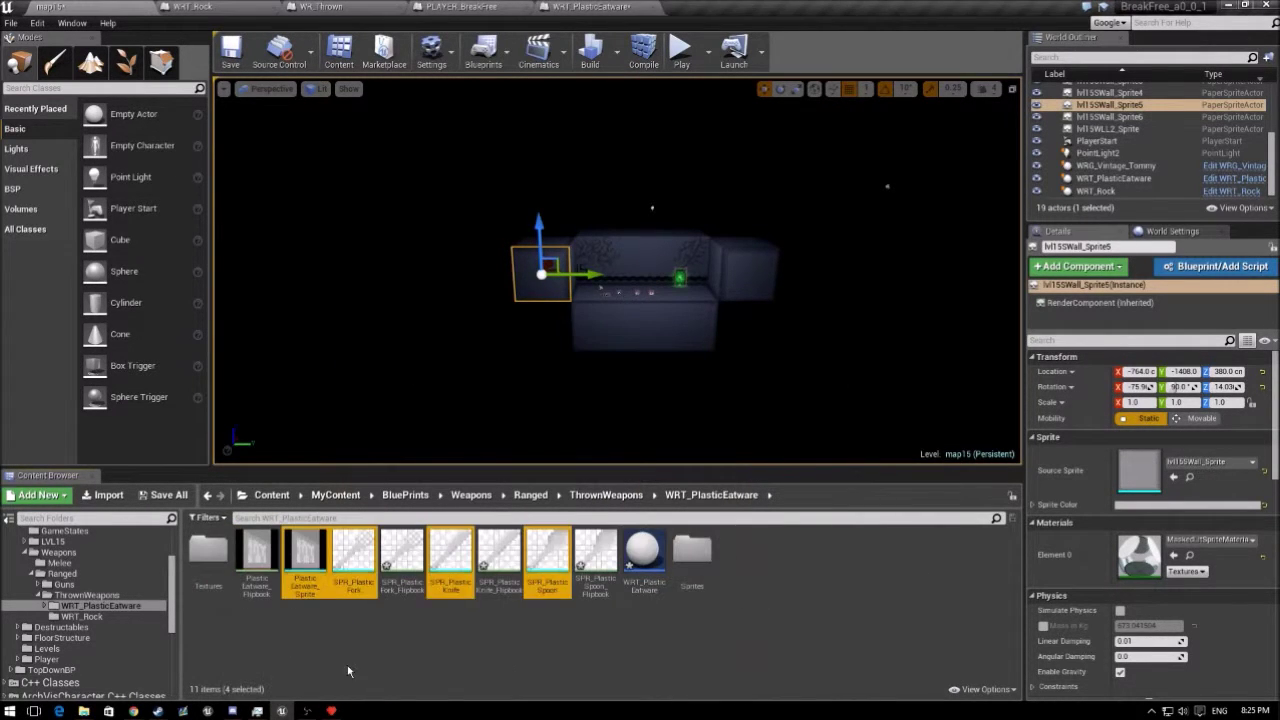
Step: Fill Eatware with the plastic fork, knife and spoon flipbooks and place an EquiptTexture getter
{"action": "type", "text": "plas"}
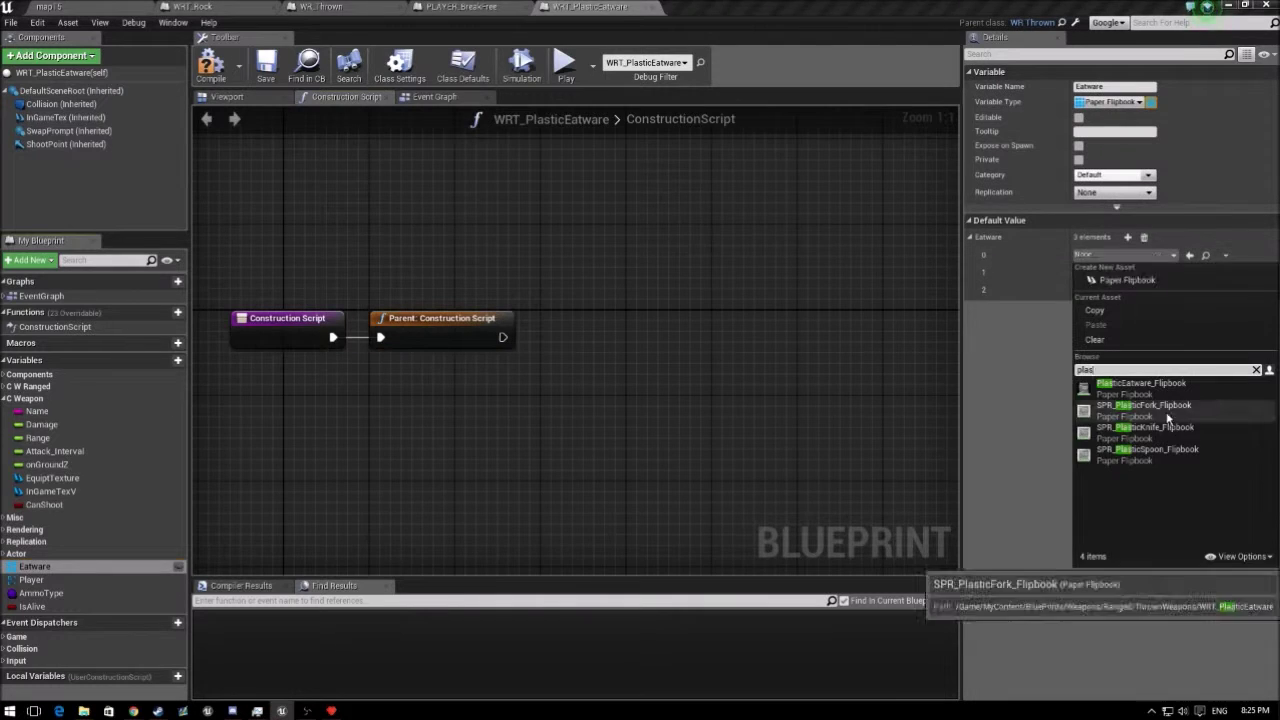
{"action": "left_click", "coordinate": [1150, 400]}
{"action": "left_click_drag", "start_coordinate": [52, 478], "coordinate": [558, 436], "text": "ctrl"}
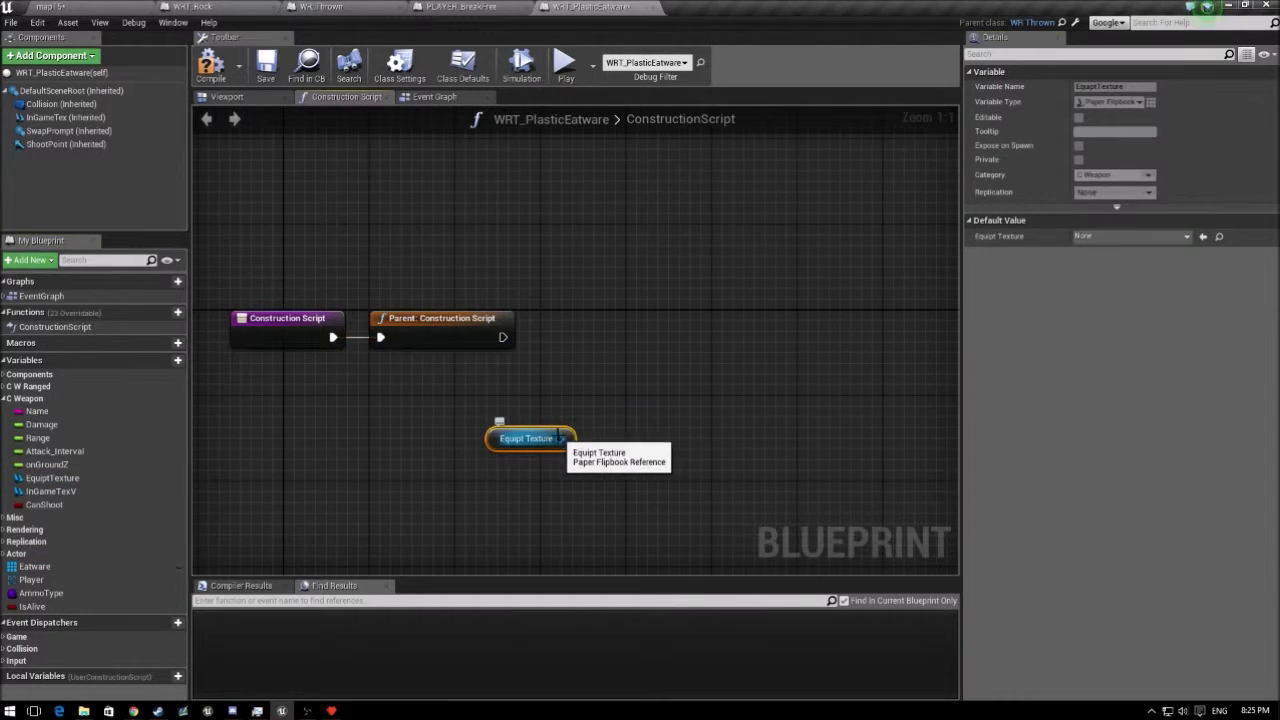
Step: Build an Eatware GET node indexed by a Random Integer over the array's LENGTH
{"action": "key", "text": "Delete"}
{"action": "right_click", "coordinate": [506, 457]}
{"action": "left_click", "coordinate": [560, 640]}
{"action": "left_click_drag", "start_coordinate": [34, 566], "coordinate": [610, 463]}
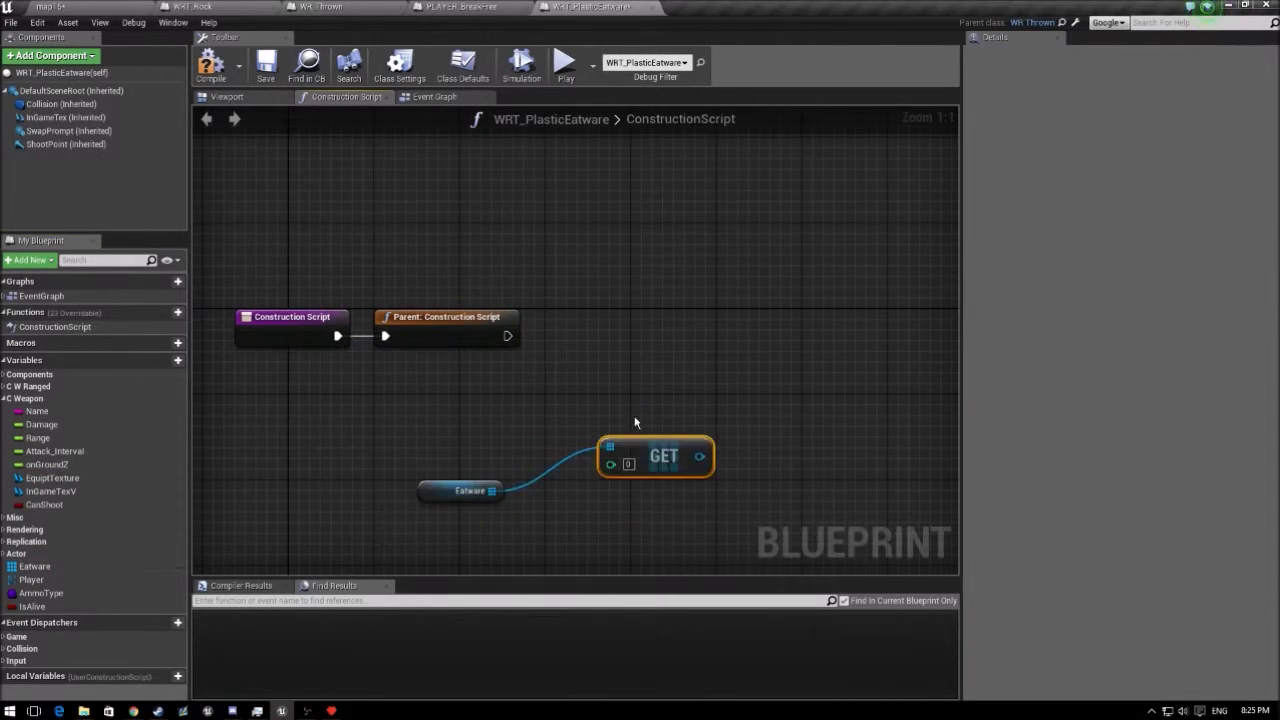
{"action": "right_click_drag", "start_coordinate": [647, 409], "coordinate": [871, 306]}
{"action": "left_click_drag", "start_coordinate": [492, 377], "coordinate": [523, 423]}
{"action": "left_click", "coordinate": [600, 470]}
{"action": "right_click", "coordinate": [590, 430]}
{"action": "type", "text": "random integer"}
{"action": "left_click", "coordinate": [634, 468]}
Step: Set Equipt Texture from the random Eatware entry after Parent Construction Script and tidy the nodes
{"action": "right_click_drag", "start_coordinate": [806, 342], "coordinate": [687, 370]}
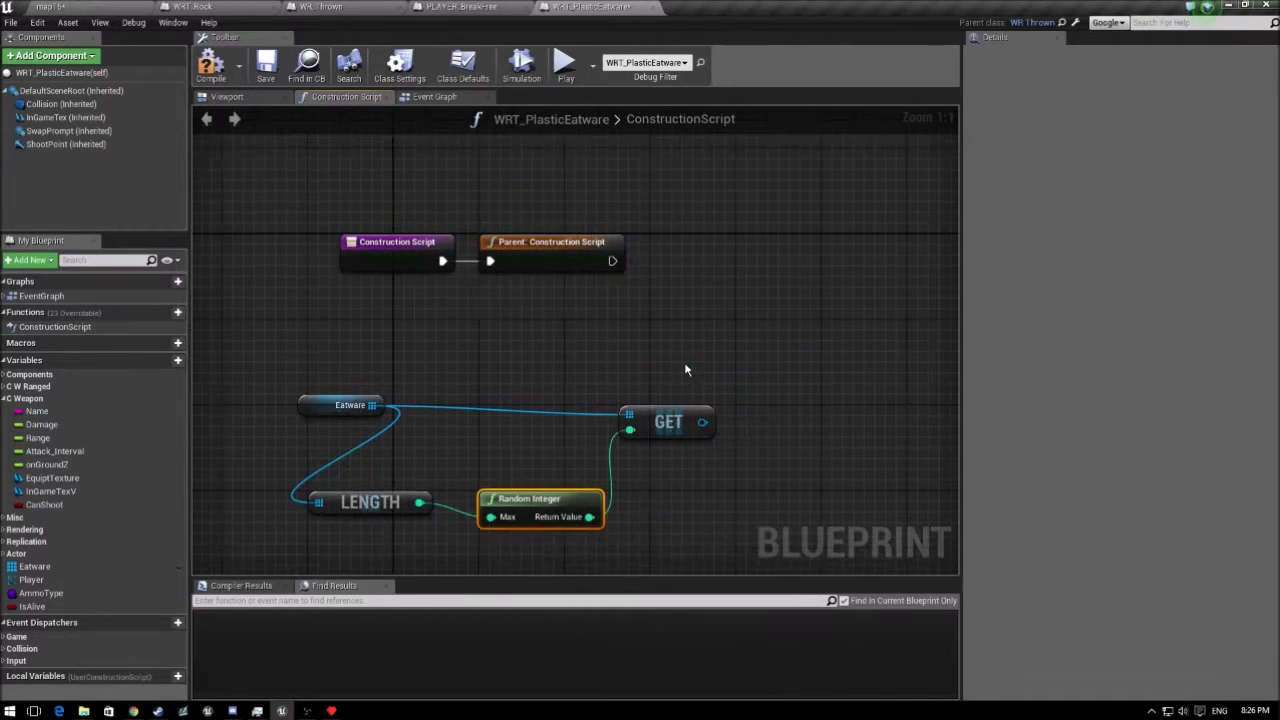
{"action": "left_click_drag", "start_coordinate": [52, 478], "coordinate": [770, 262], "text": "alt"}
{"action": "mouse_move", "coordinate": [613, 261]}
{"action": "left_mouse_down"}
{"action": "mouse_move", "coordinate": [727, 261]}
{"action": "mouse_move", "coordinate": [703, 422]}
{"action": "left_mouse_up"}
{"action": "left_click", "coordinate": [770, 262]}
{"action": "left_click_drag", "start_coordinate": [370, 502], "coordinate": [508, 357]}
{"action": "left_click_drag", "start_coordinate": [729, 480], "coordinate": [500, 357]}
{"action": "mouse_move", "coordinate": [829, 400]}
{"action": "left_mouse_down"}
{"action": "mouse_move", "coordinate": [614, 377]}
{"action": "mouse_move", "coordinate": [704, 383]}
{"action": "left_mouse_up"}
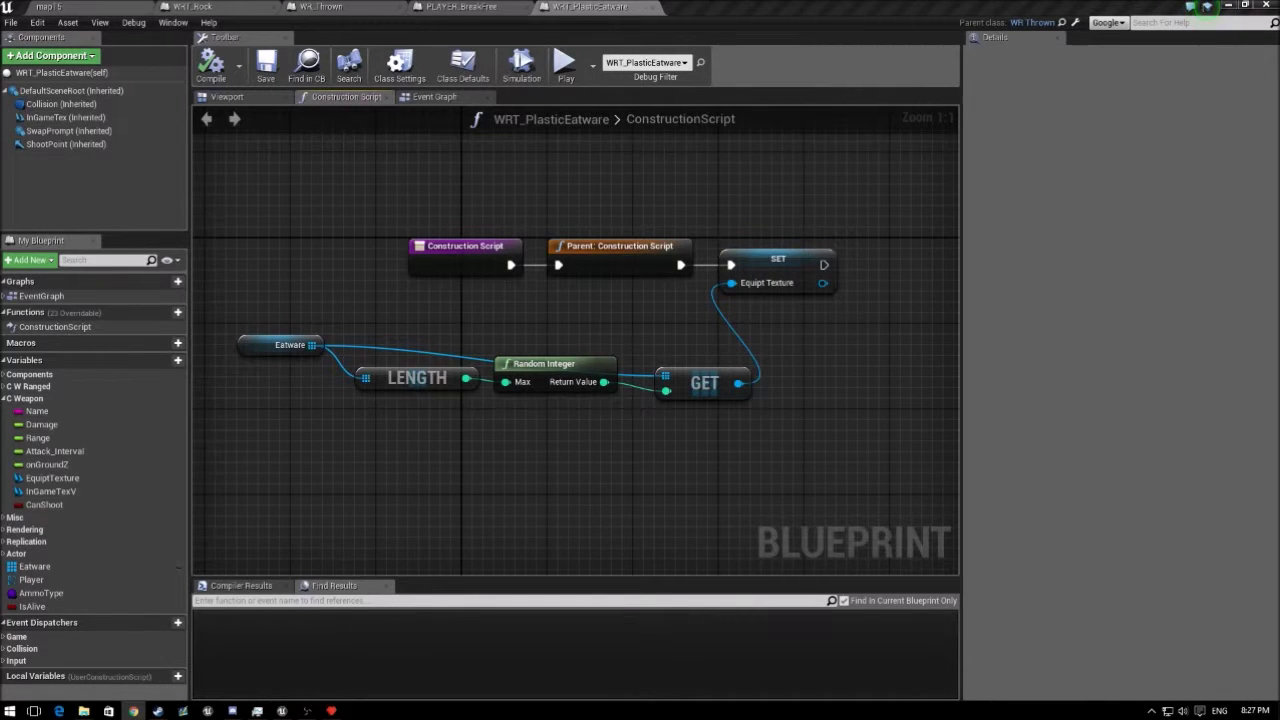
Step: Add a Classes_Eatware variable as a Bullet class array, then delete it again
{"action": "left_click", "coordinate": [40, 593]}
{"action": "mouse_move", "coordinate": [548, 508]}
{"action": "right_mouse_down"}
{"action": "mouse_move", "coordinate": [408, 514]}
{"action": "mouse_move", "coordinate": [617, 481]}
{"action": "right_mouse_up"}
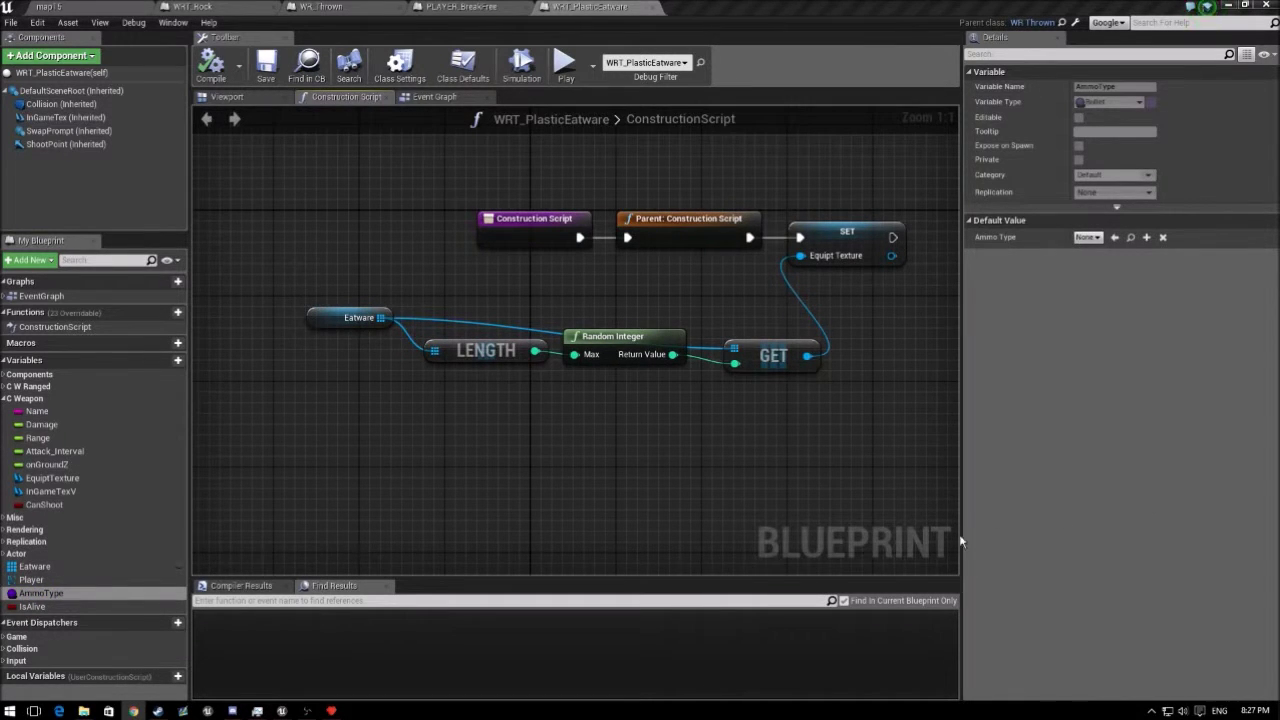
{"action": "right_click_drag", "start_coordinate": [960, 541], "coordinate": [1004, 538]}
{"action": "left_click", "coordinate": [178, 360]}
{"action": "key", "text": "Return"}
{"action": "left_click", "coordinate": [1110, 101]}
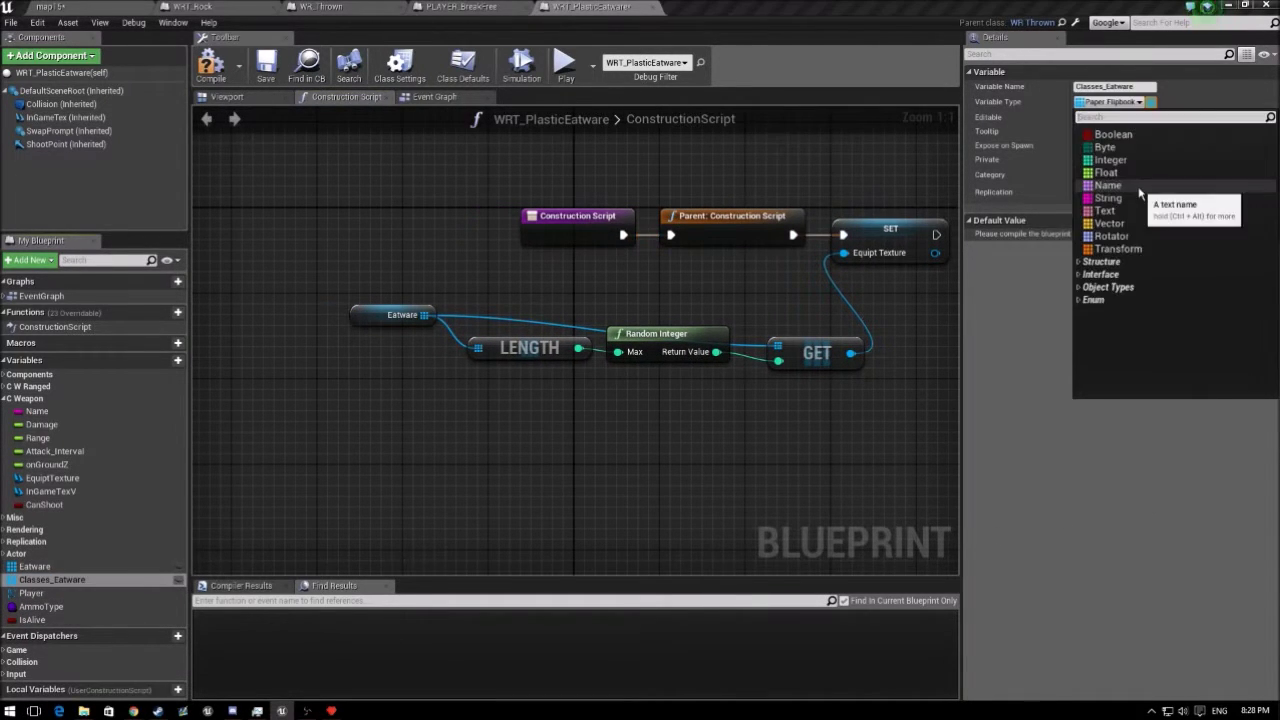
{"action": "left_click", "coordinate": [1034, 166]}
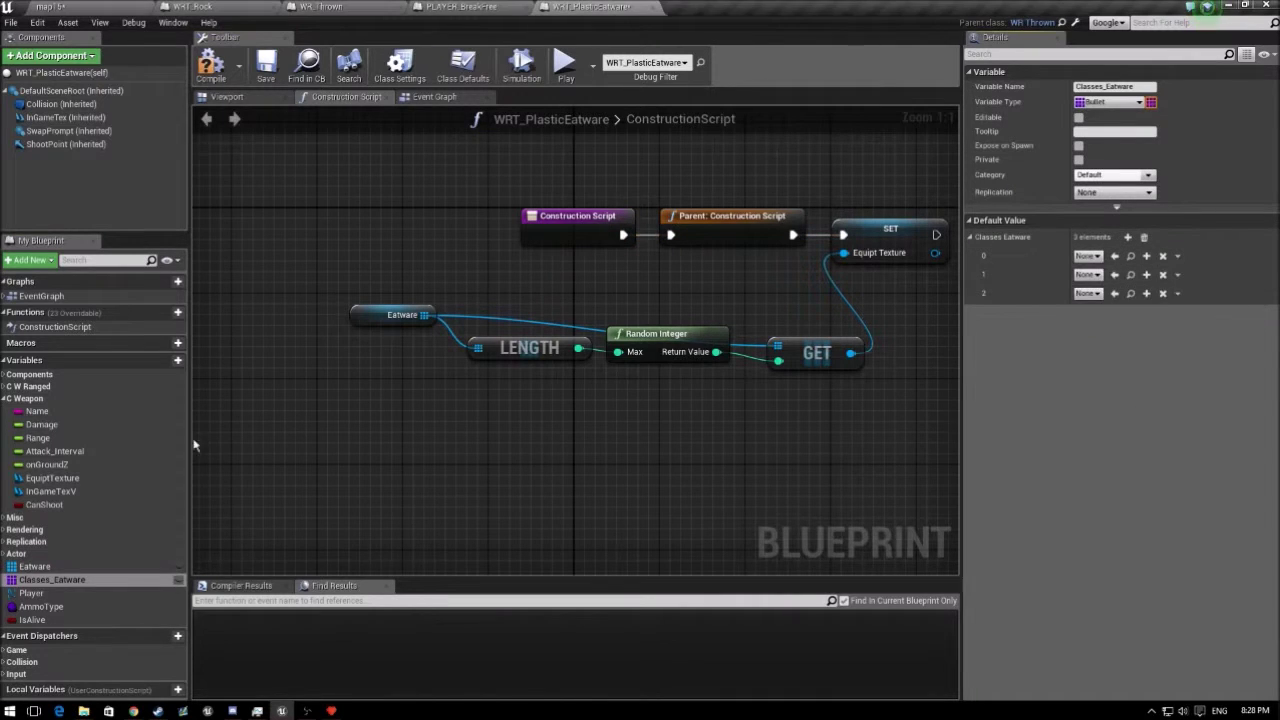
{"action": "key", "text": "Delete"}
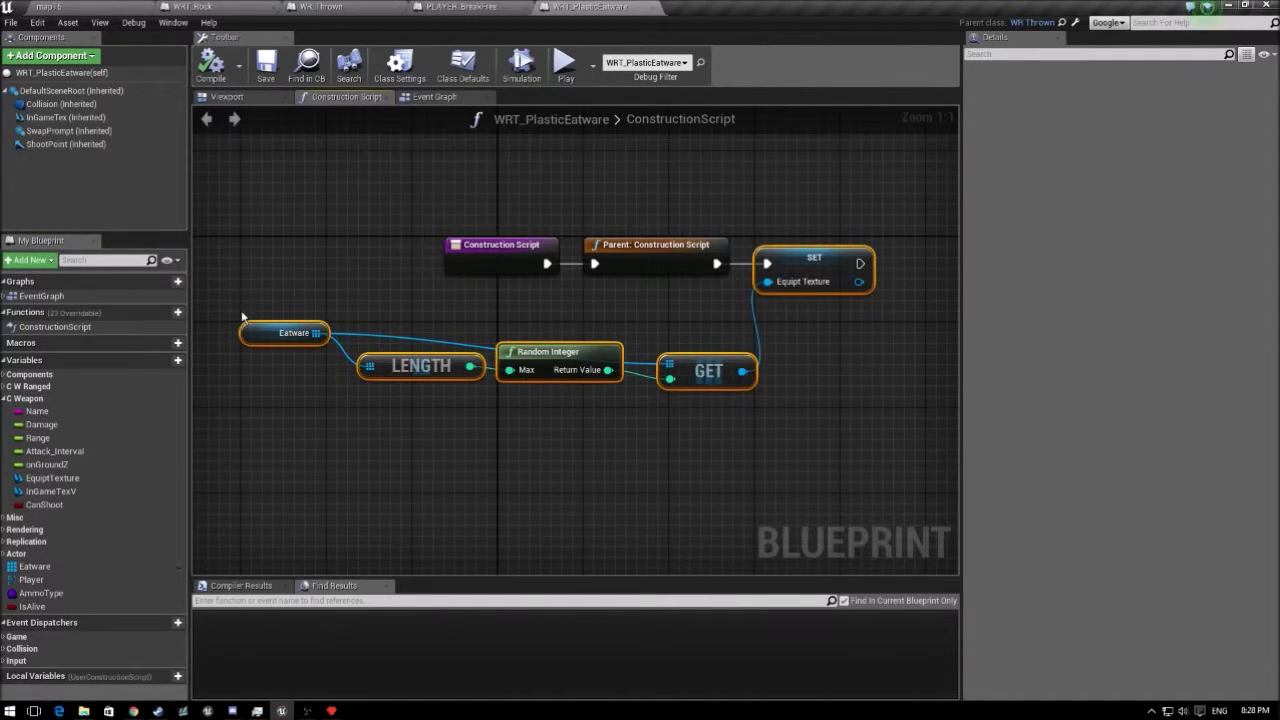
Step: Copy the random equip-texture nodes into the event graph, then return to the Bullets folder
{"action": "key", "text": "ctrl+c"}
{"action": "left_click", "coordinate": [434, 96]}
{"action": "key", "text": "ctrl+v"}
{"action": "left_click", "coordinate": [782, 412]}
{"action": "right_click", "coordinate": [488, 337]}
{"action": "right_click_drag", "start_coordinate": [570, 331], "coordinate": [400, 364]}
{"action": "left_click_drag", "start_coordinate": [400, 364], "coordinate": [400, 424]}
{"action": "mouse_move", "coordinate": [589, 393]}
{"action": "right_mouse_down"}
{"action": "mouse_move", "coordinate": [614, 486]}
{"action": "mouse_move", "coordinate": [660, 420]}
{"action": "mouse_move", "coordinate": [729, 362]}
{"action": "right_mouse_up"}
{"action": "left_click", "coordinate": [45, 6]}
{"action": "key", "text": "alt+Left"}
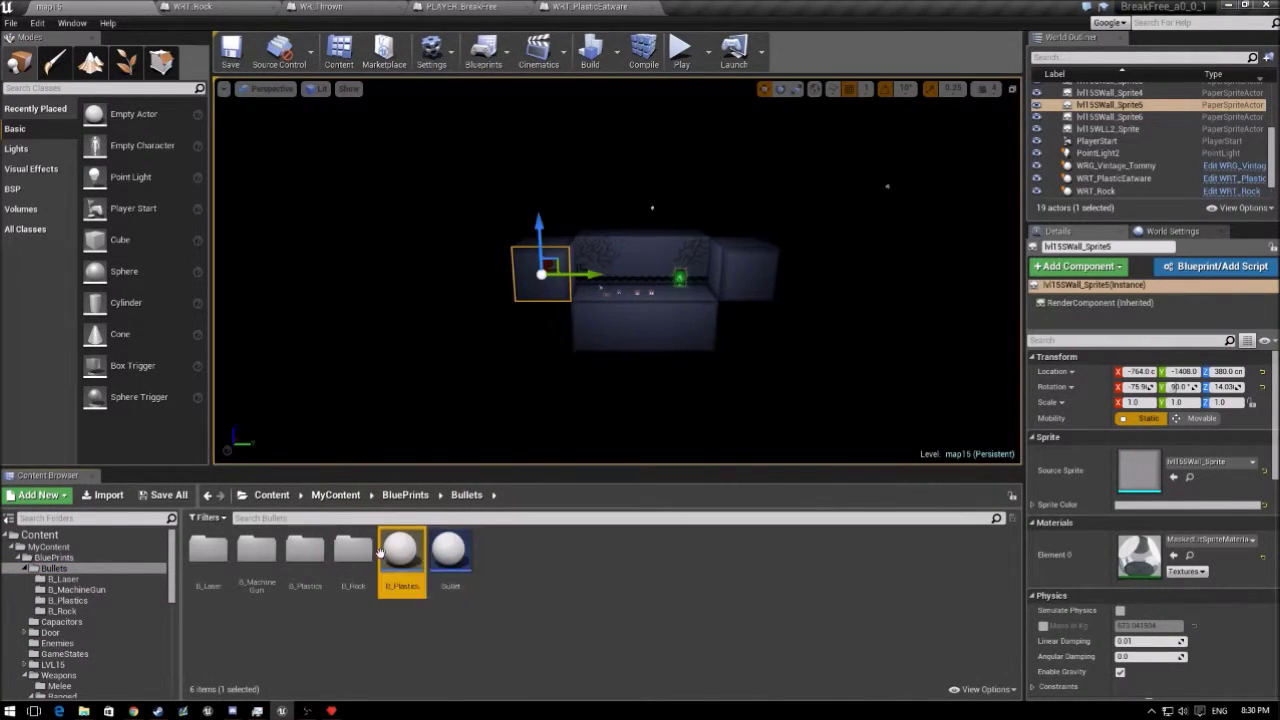
Step: Open B_Plastics' Construction Script with its random -250 to 250 pitch rotation rate
{"action": "double_click", "coordinate": [400, 555]}
{"action": "left_click", "coordinate": [195, 7]}
{"action": "left_click", "coordinate": [275, 8]}
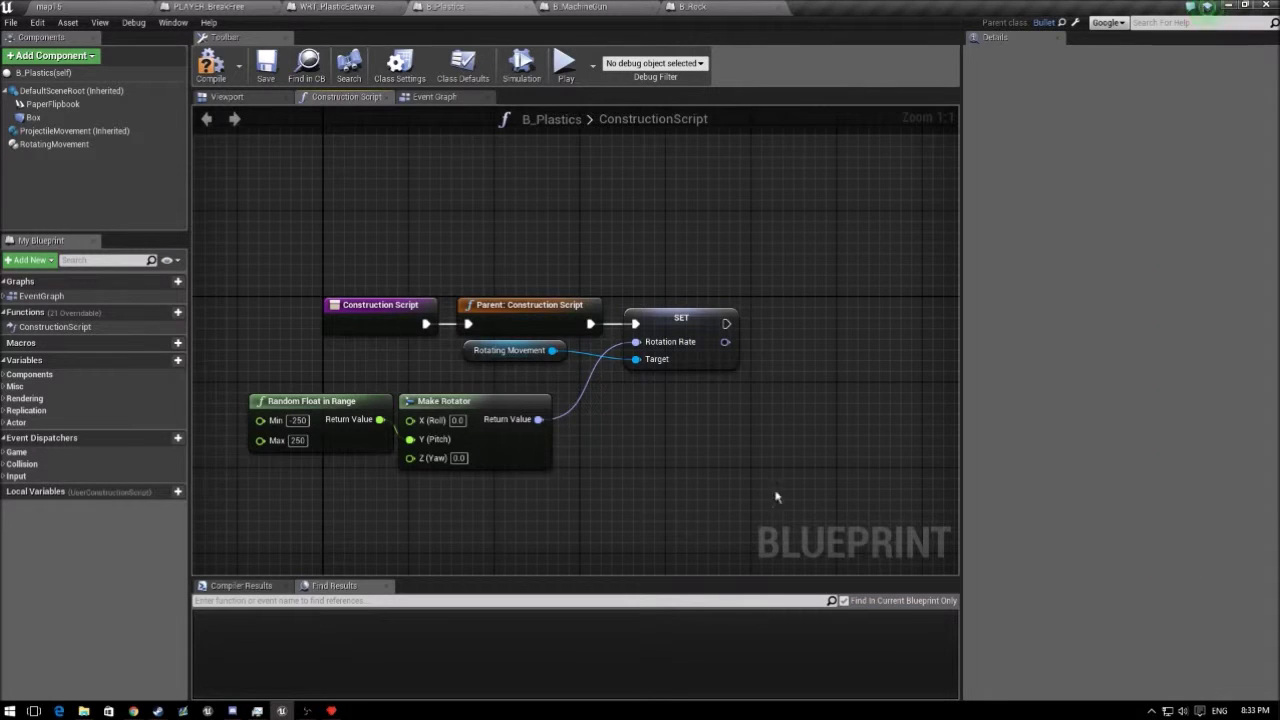
Step: Add a Textures variable to B_Plastics as a Paper Flipbook array
{"action": "right_click_drag", "start_coordinate": [700, 451], "coordinate": [806, 467]}
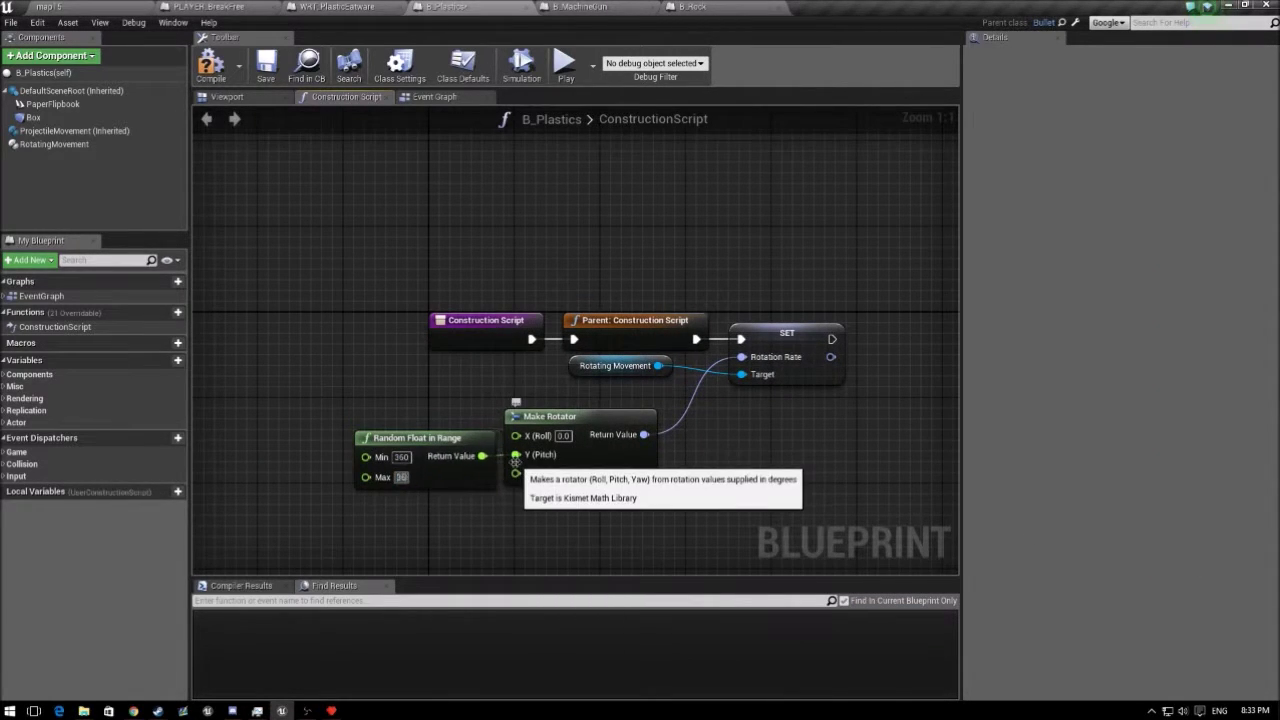
{"action": "right_click_drag", "start_coordinate": [578, 194], "coordinate": [260, 150]}
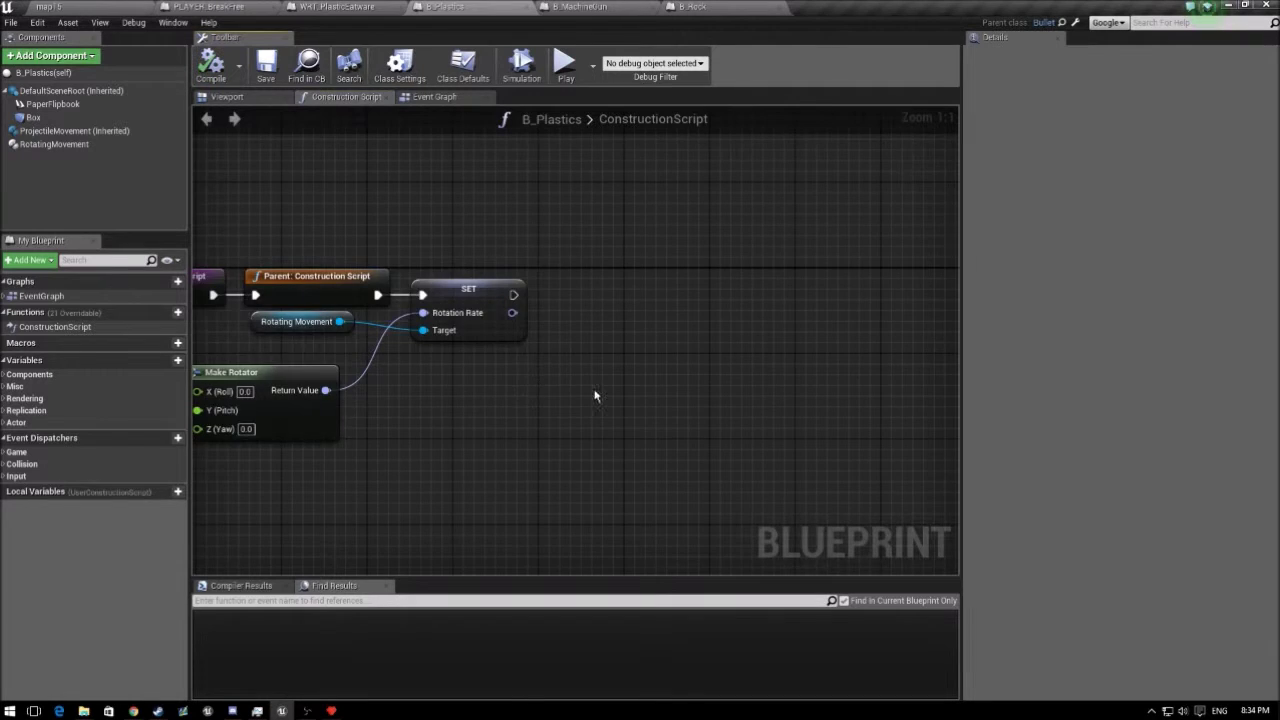
{"action": "left_click", "coordinate": [691, 329]}
{"action": "scroll", "coordinate": [600, 350], "scroll_direction": "up", "scroll_amount": 1}
{"action": "left_click", "coordinate": [177, 360]}
{"action": "type", "text": "Textures"}
{"action": "key", "text": "Return"}
{"action": "left_click", "coordinate": [1108, 102]}
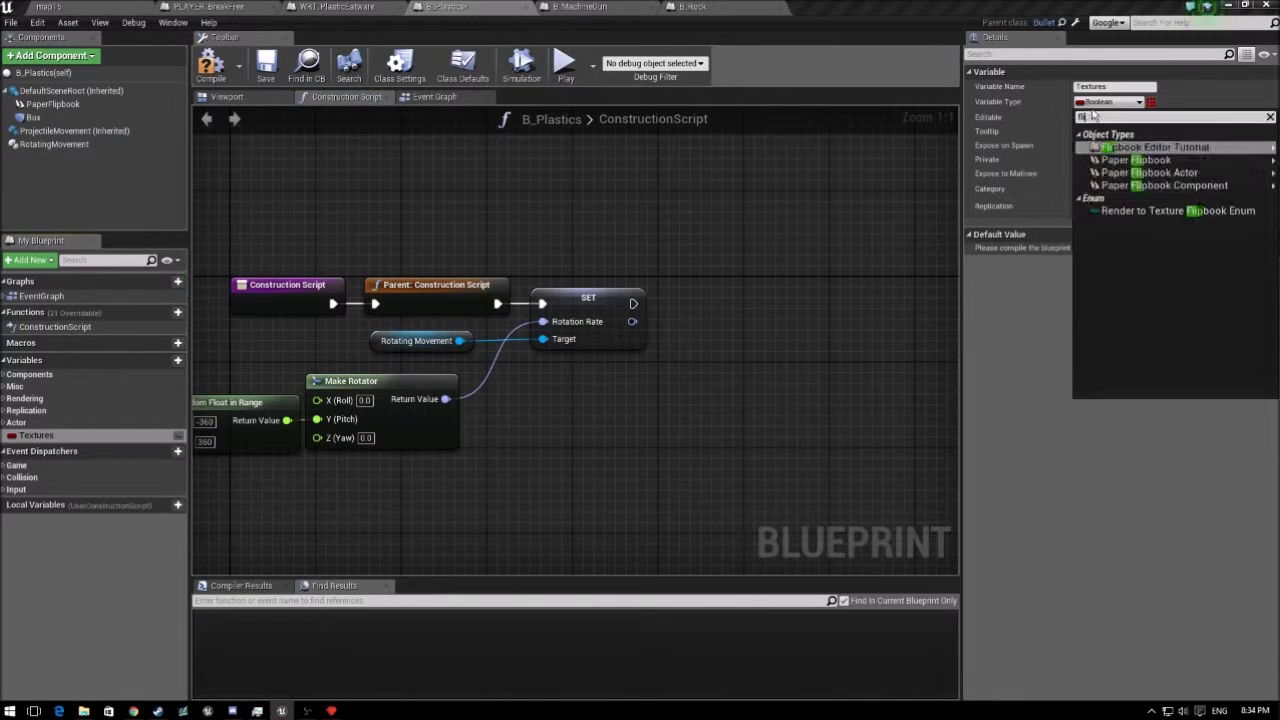
{"action": "left_click", "coordinate": [1143, 126]}
Step: Assign flipbooks to the three Textures array elements
{"action": "left_click", "coordinate": [1125, 272]}
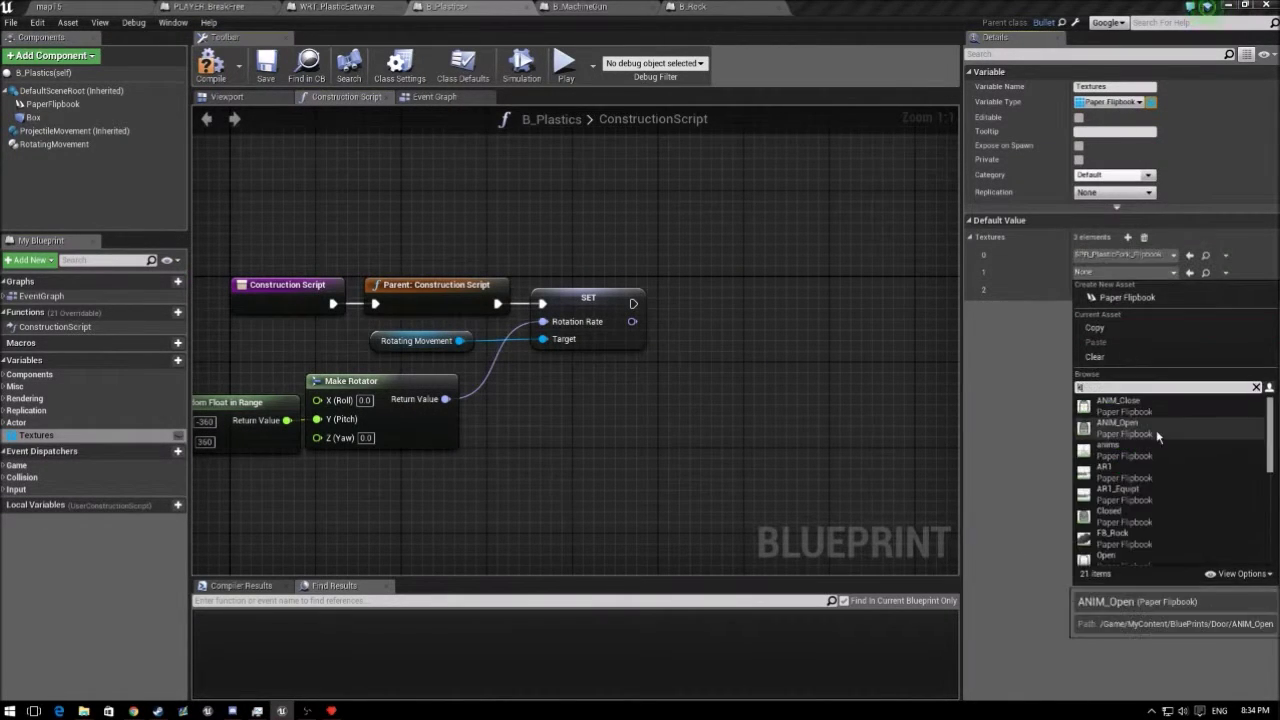
{"action": "left_click", "coordinate": [1158, 435]}
{"action": "left_click", "coordinate": [1125, 289]}
{"action": "left_click", "coordinate": [1125, 505]}
Step: Set the PaperFlipbook component's flipbook from a GET on the Textures array
{"action": "left_click_drag", "start_coordinate": [52, 104], "coordinate": [680, 278]}
{"action": "left_click", "coordinate": [740, 417]}
{"action": "left_click_drag", "start_coordinate": [36, 435], "coordinate": [390, 345], "text": "ctrl"}
{"action": "left_click_drag", "start_coordinate": [423, 345], "coordinate": [560, 345]}
{"action": "left_click", "coordinate": [620, 380]}
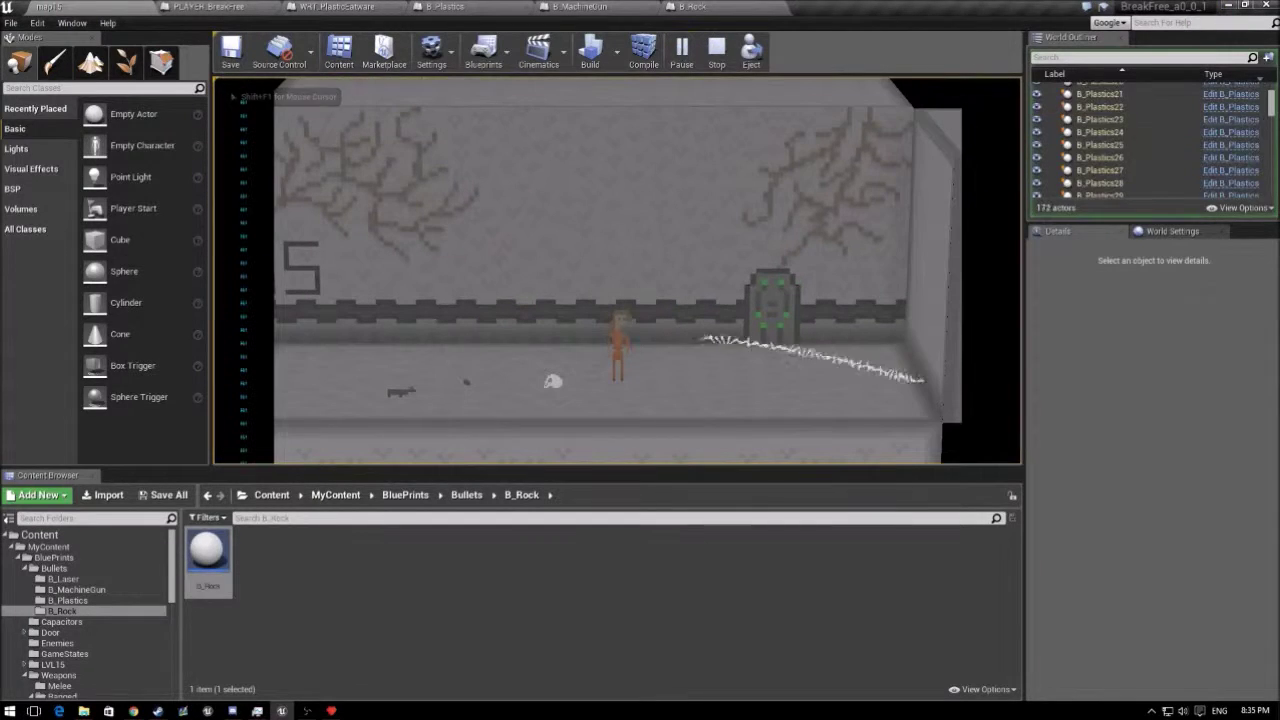
Step: Pause and stop the play test, face the room, and deselect the wall sprite
{"action": "key", "text": "Pause"}
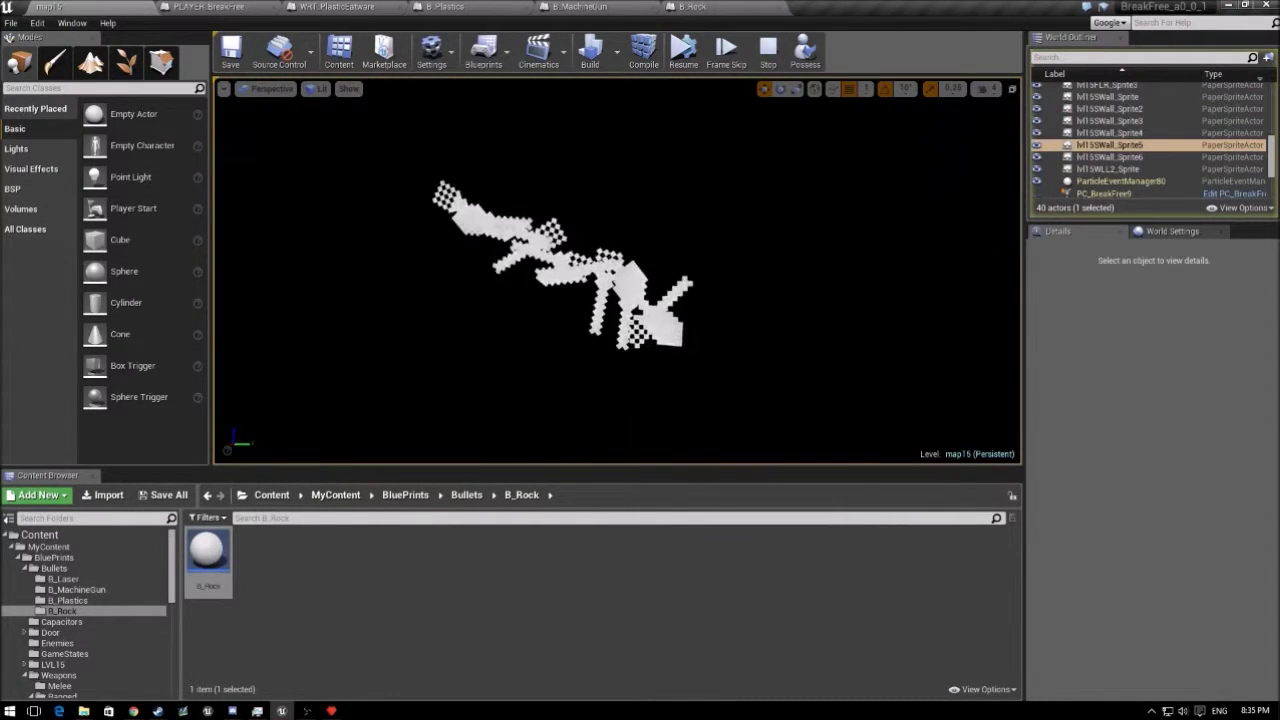
{"action": "key", "text": "Escape"}
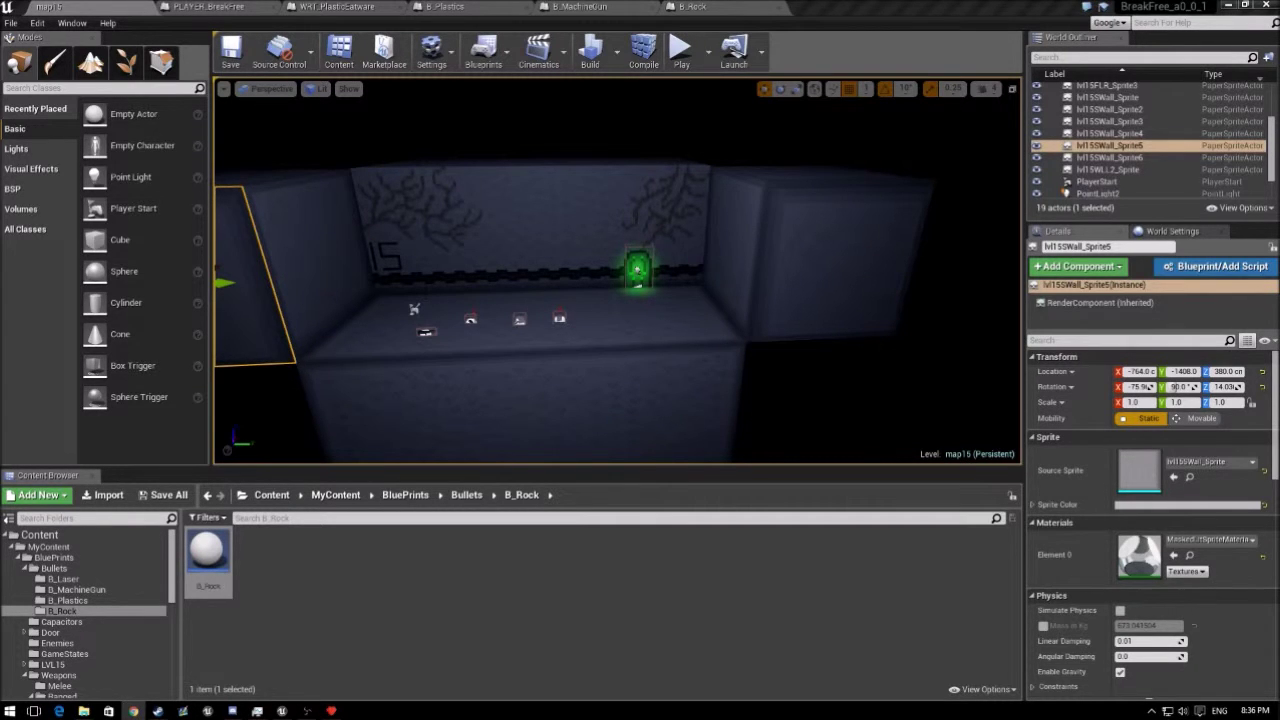
{"action": "right_click_drag", "start_coordinate": [490, 352], "coordinate": [430, 352]}
{"action": "left_click", "coordinate": [490, 352]}
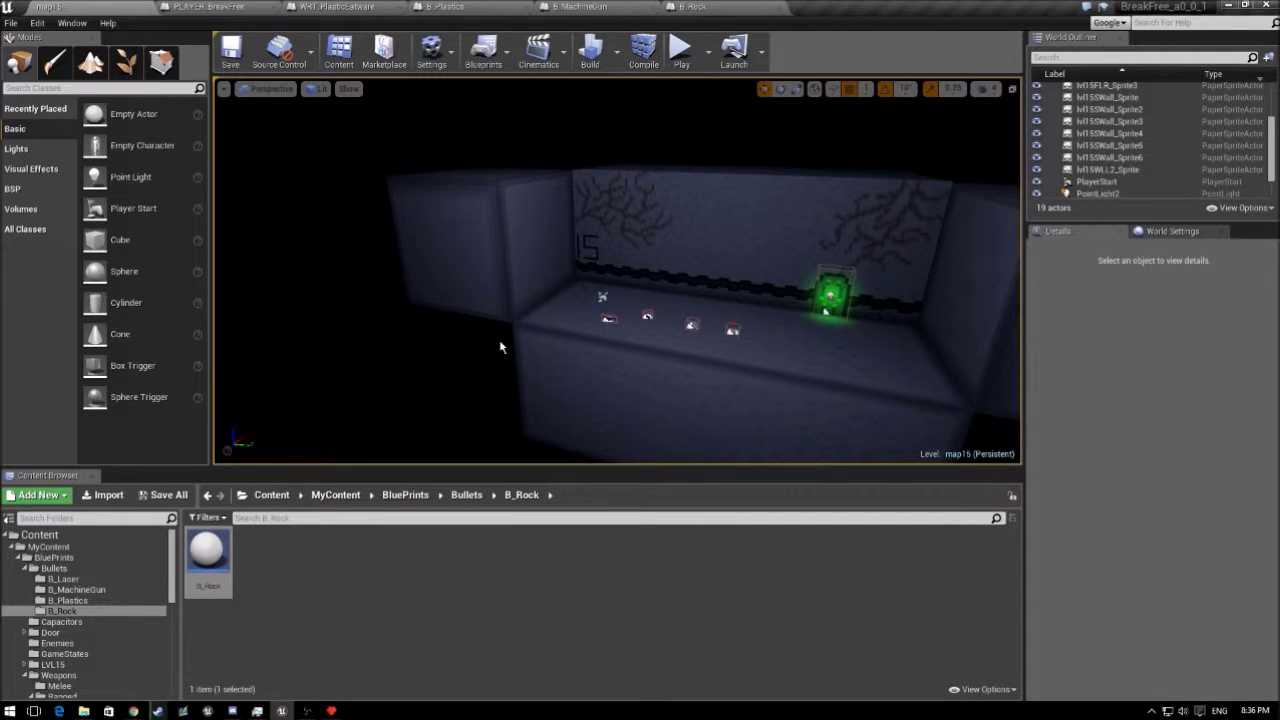
Step: Return to WRT_PlasticEatware and start another map15 play test
{"action": "left_click", "coordinate": [335, 6]}
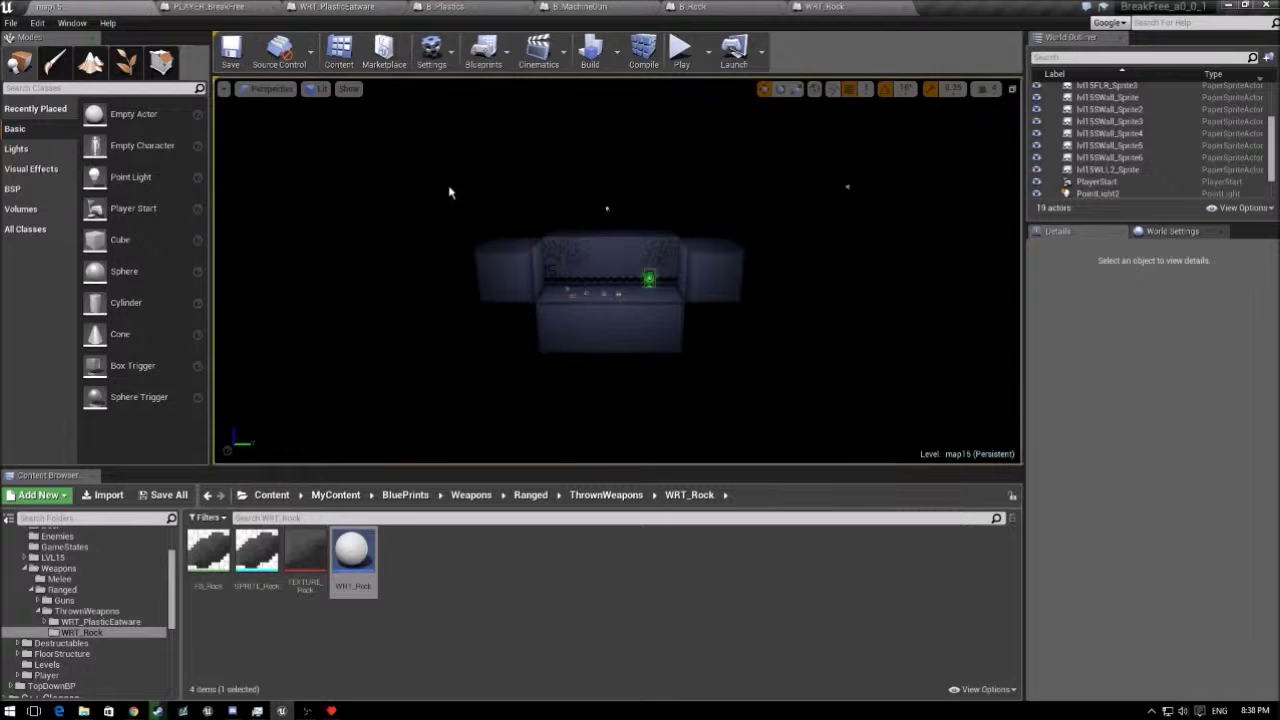
{"action": "key", "text": "alt+p"}
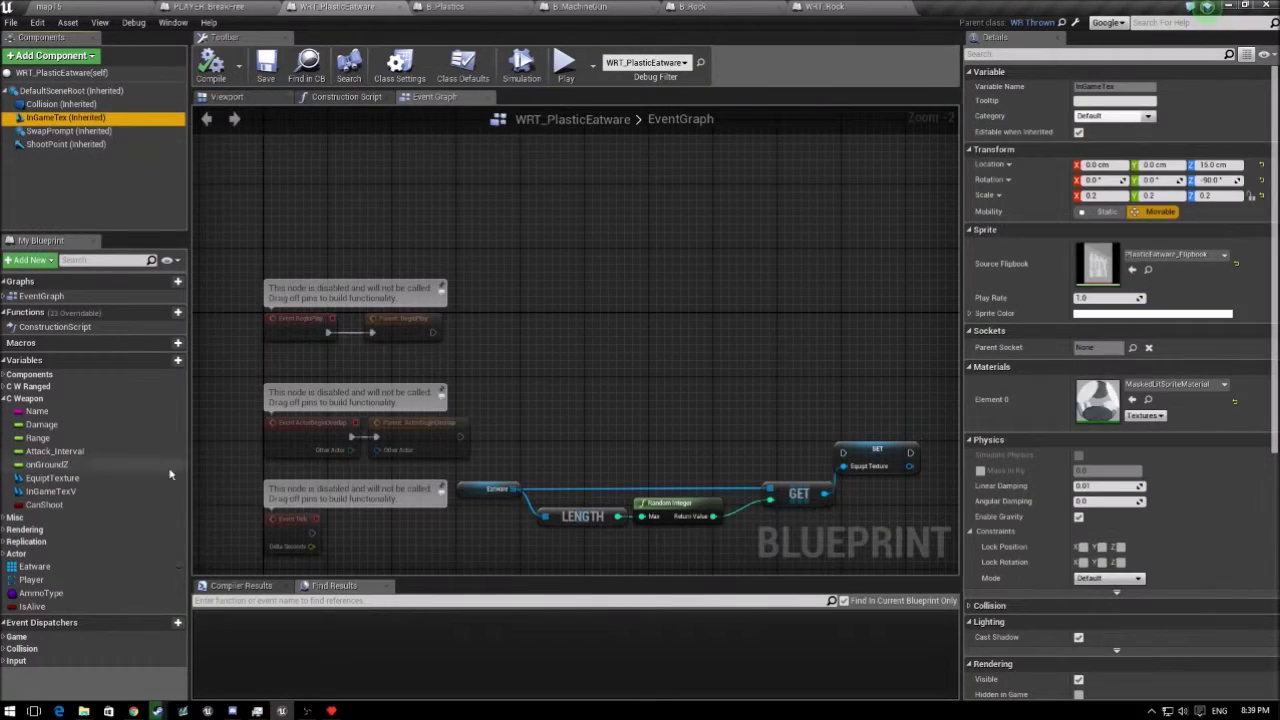
Step: Try a test function, then compile PLAYER_BreakFree's Press Q graph and play map15
{"action": "left_click", "coordinate": [177, 312]}
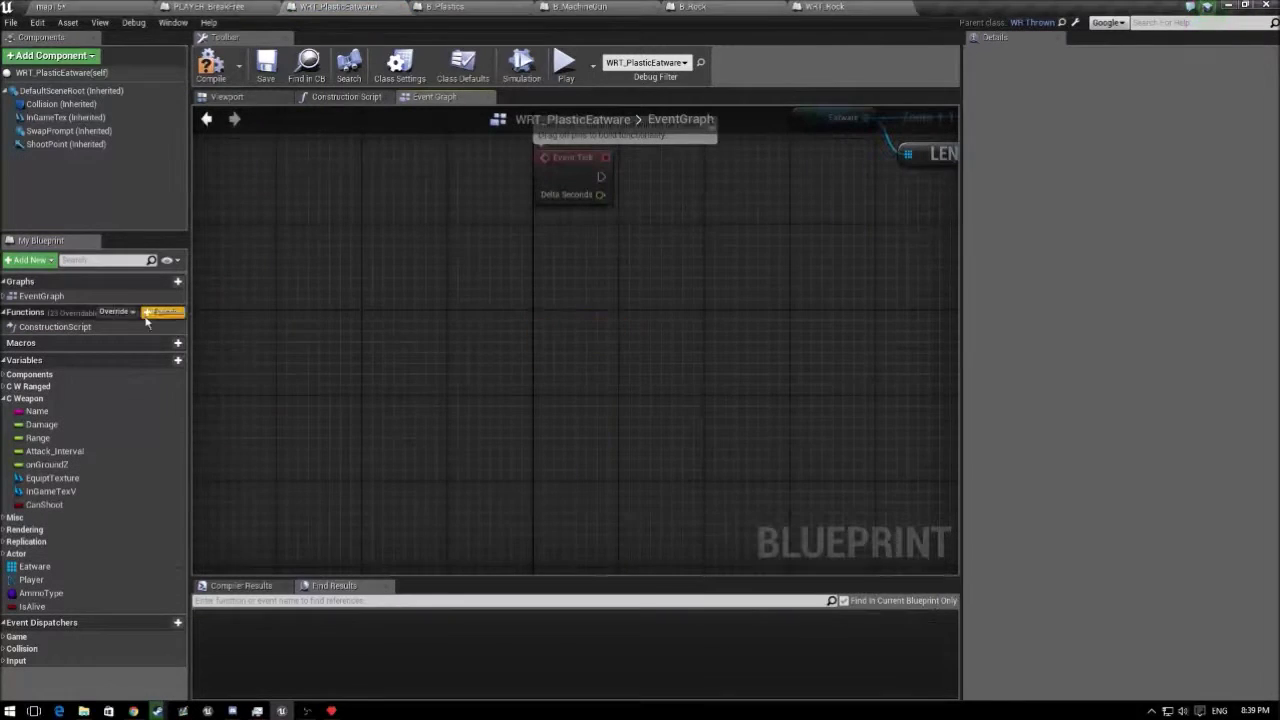
{"action": "left_click", "coordinate": [118, 312]}
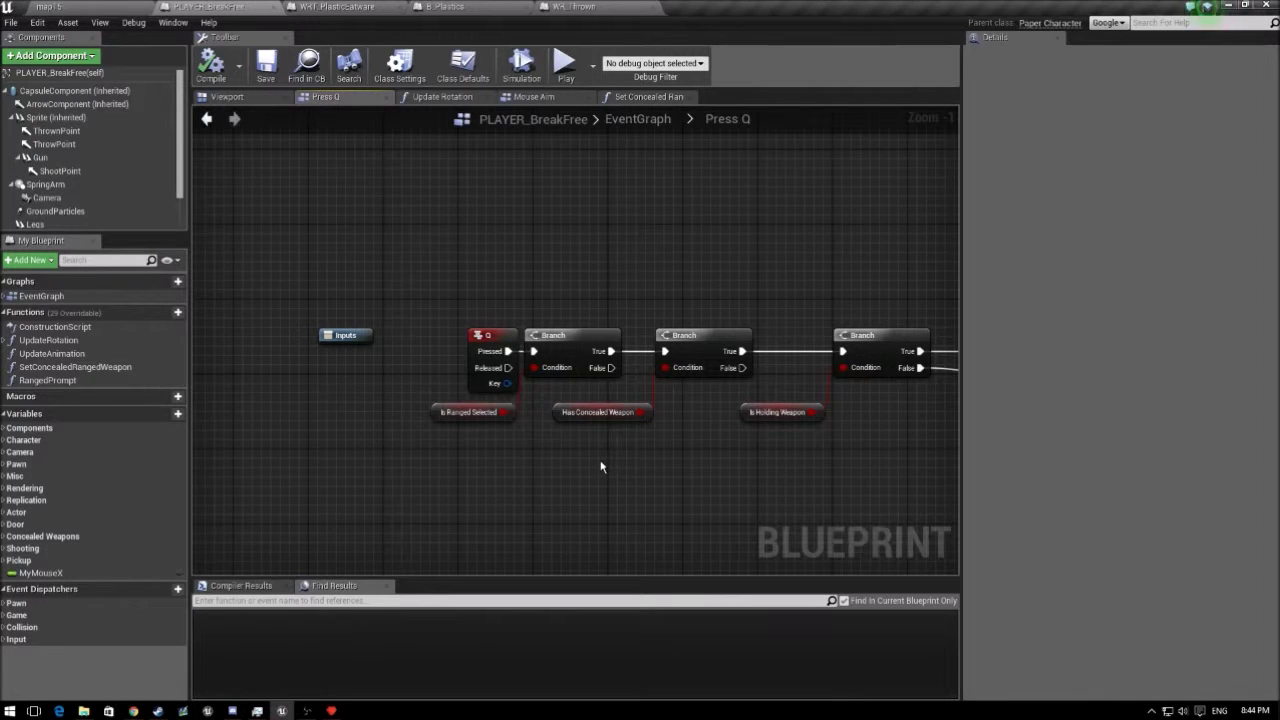
{"action": "scroll", "coordinate": [613, 479], "scroll_direction": "up", "scroll_amount": 3}
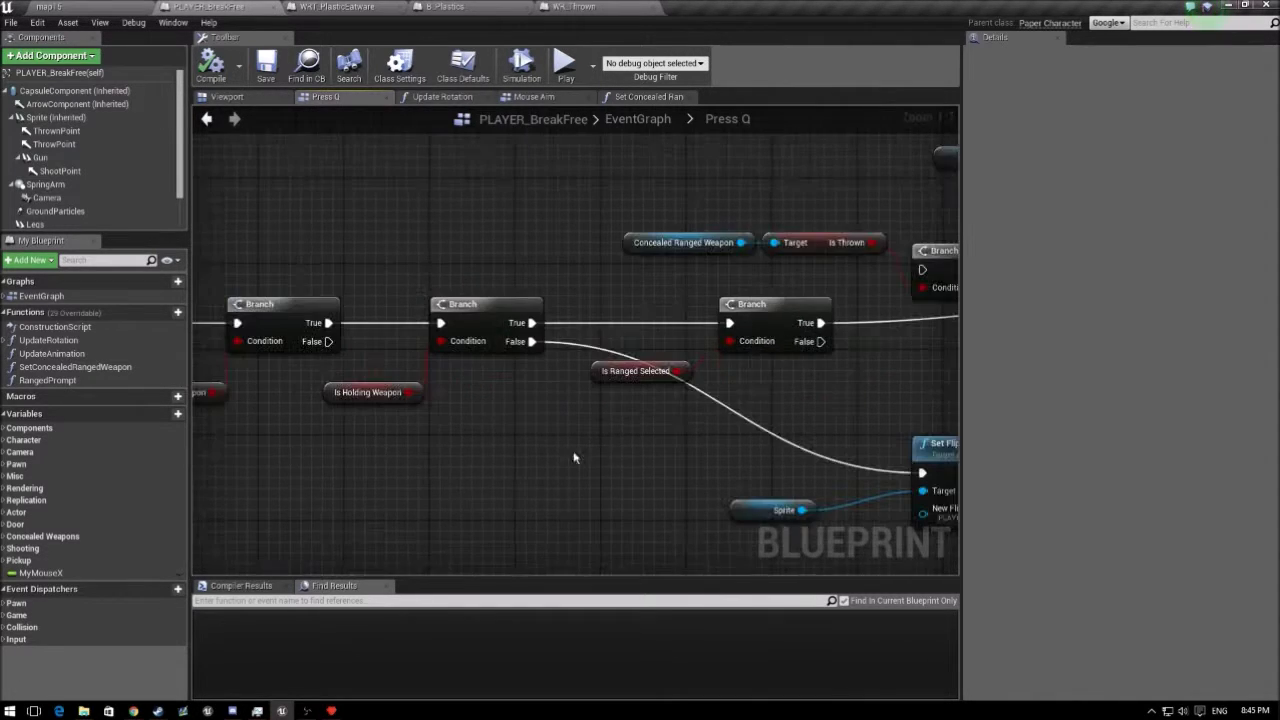
{"action": "left_click", "coordinate": [400, 429]}
{"action": "right_click_drag", "start_coordinate": [330, 469], "coordinate": [467, 459]}
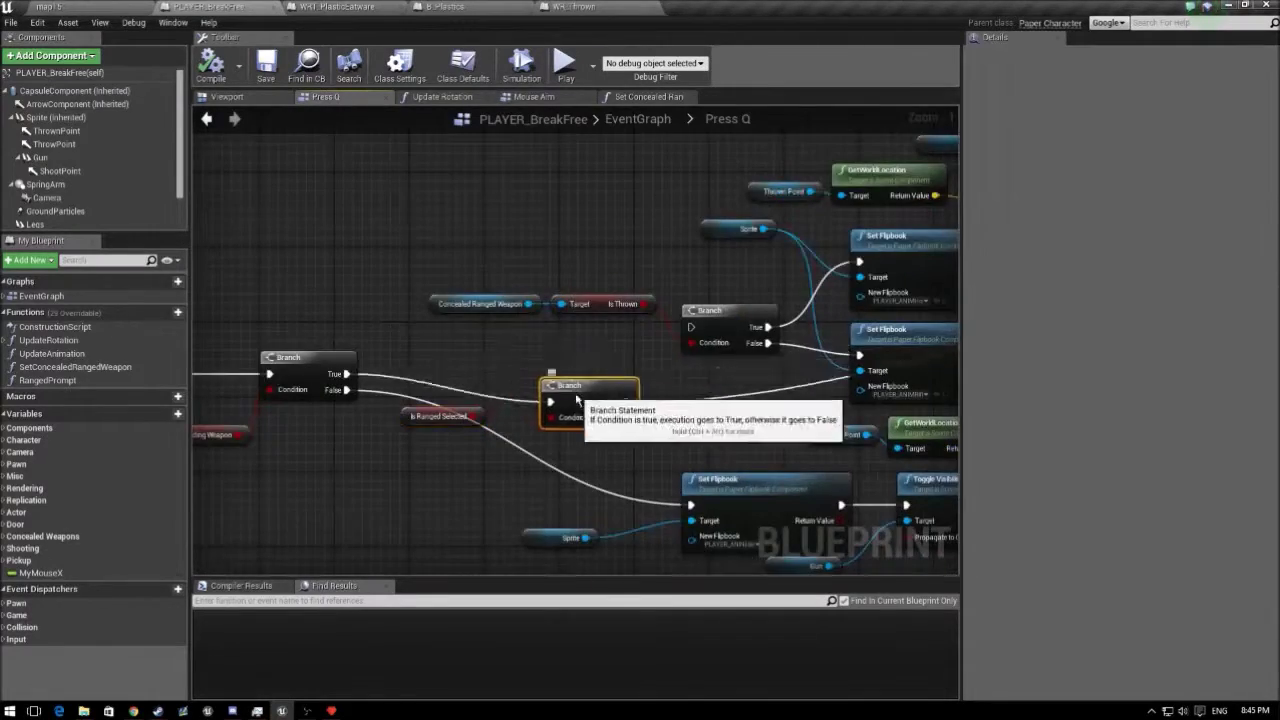
{"action": "left_click", "coordinate": [234, 103]}
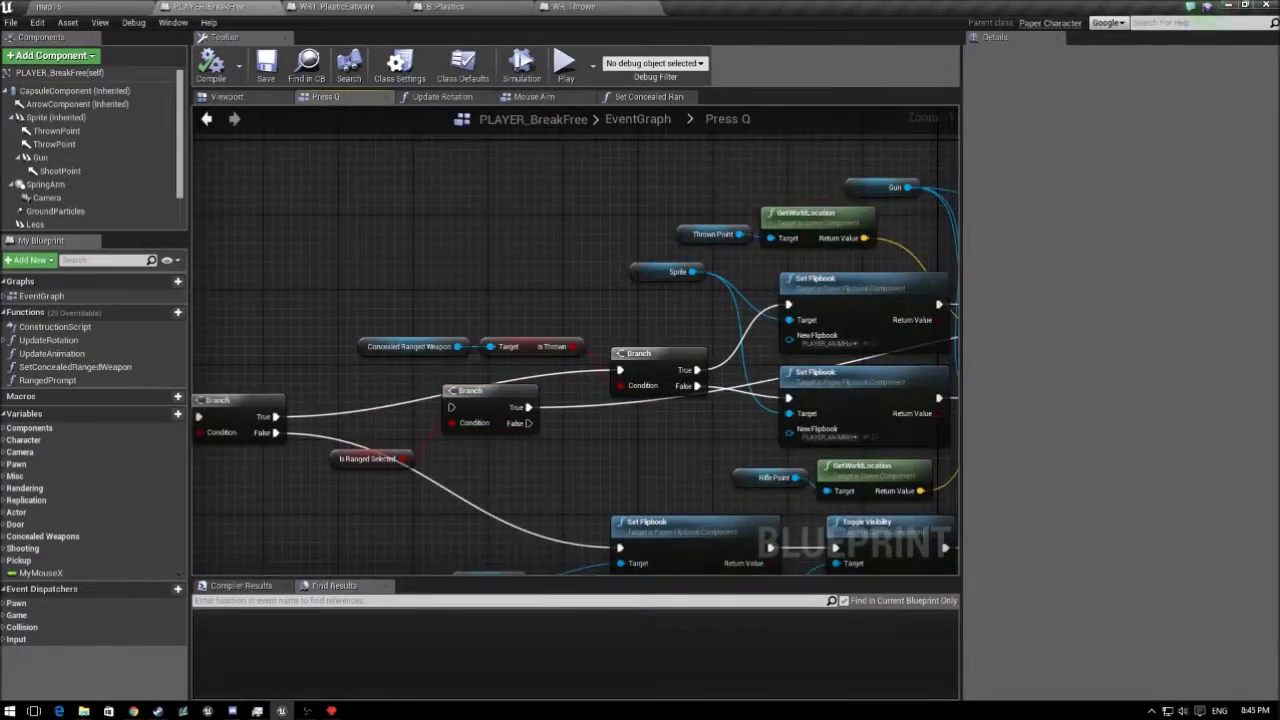
{"action": "right_click_drag", "start_coordinate": [934, 300], "coordinate": [593, 270]}
{"action": "key", "text": "alt+p"}
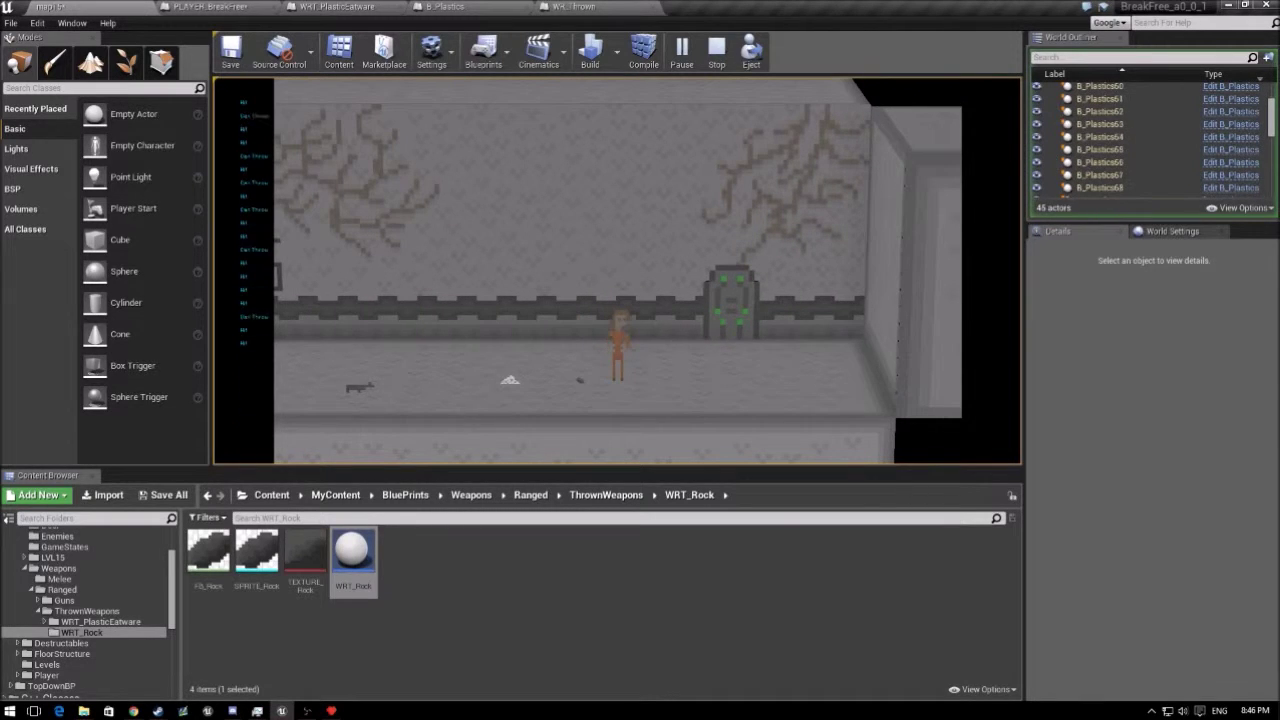
Step: Stop the running map15 test play session with Esc
{"action": "key", "text": "Escape"}
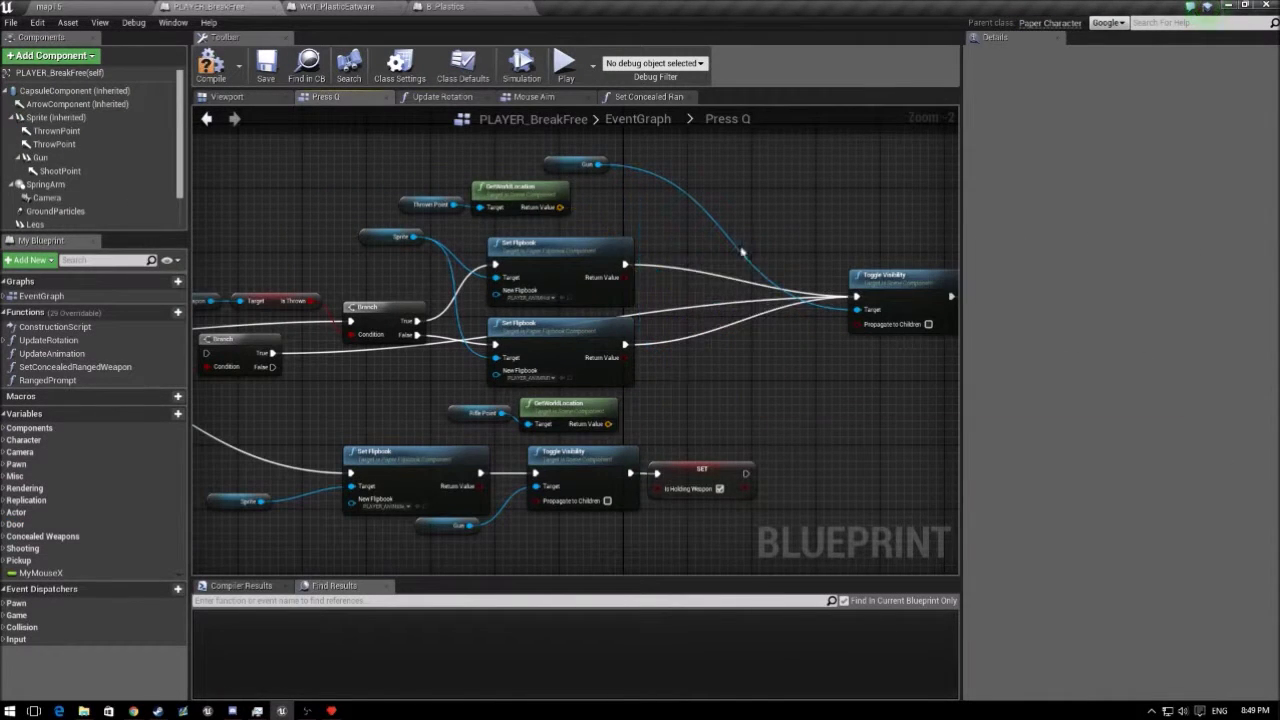
Step: Inspect the Sprite getter and the upper Press Q nodes of the flipbook wiring
{"action": "left_click", "coordinate": [248, 500]}
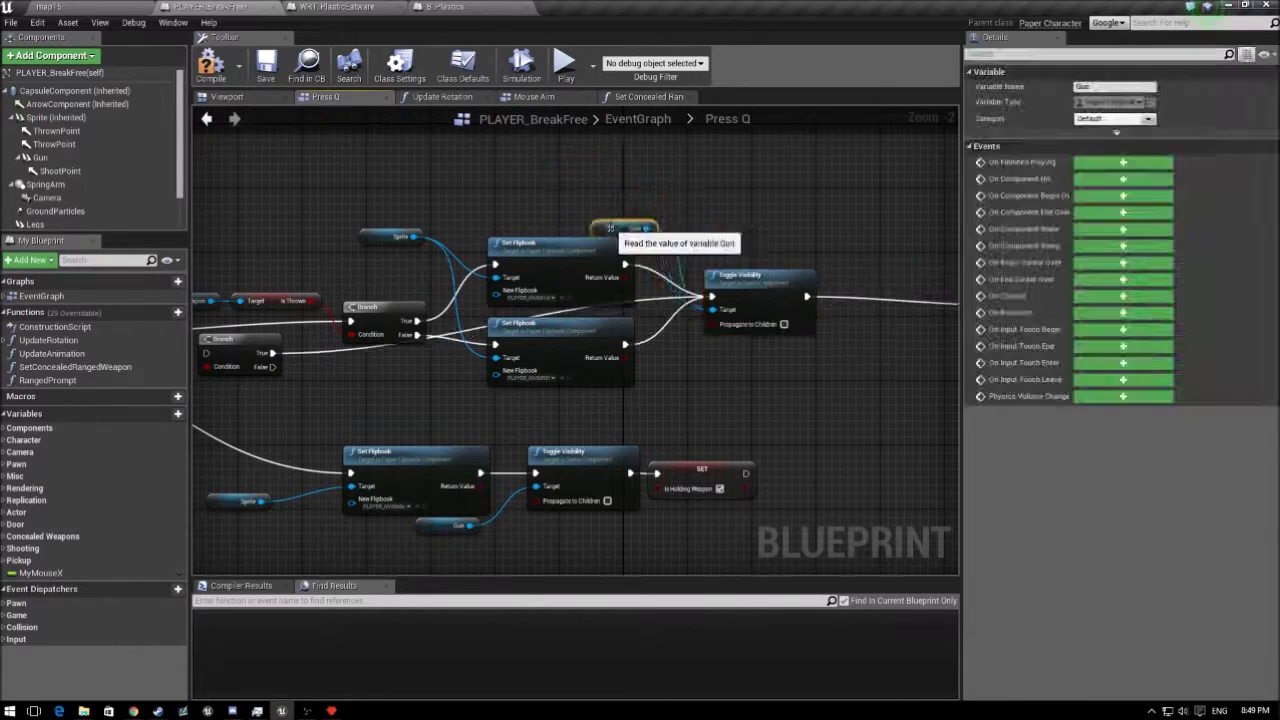
{"action": "scroll", "coordinate": [515, 496], "scroll_direction": "up", "scroll_amount": 1}
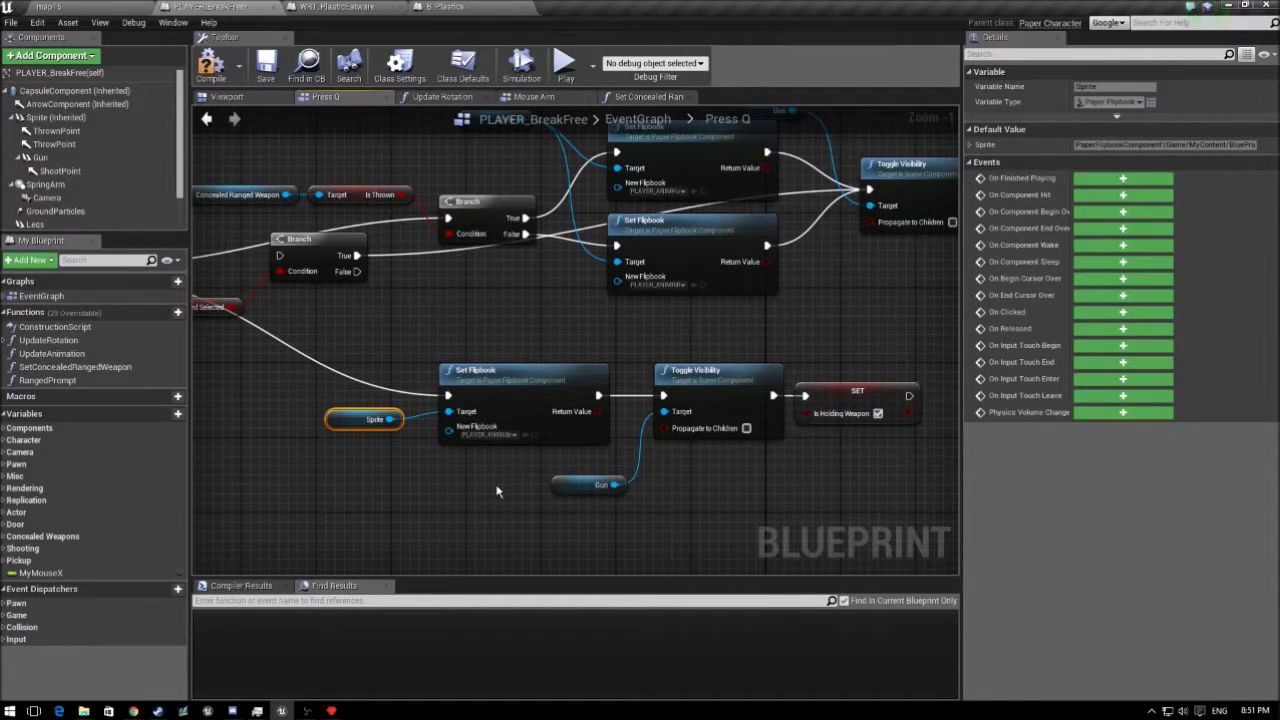
{"action": "left_click", "coordinate": [666, 524]}
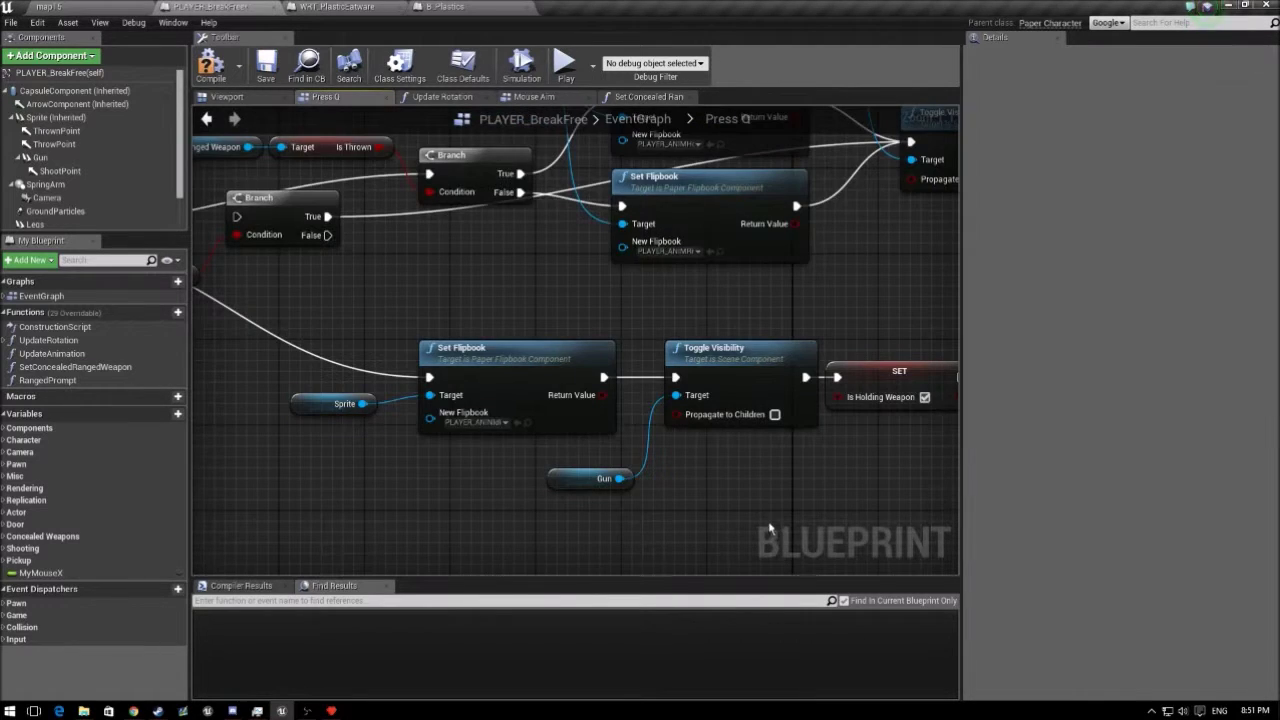
{"action": "scroll", "coordinate": [500, 350], "scroll_direction": "up", "scroll_amount": 1}
{"action": "right_click_drag", "start_coordinate": [500, 350], "coordinate": [276, 178]}
{"action": "scroll", "coordinate": [276, 178], "scroll_direction": "down", "scroll_amount": 1}
Step: Save the blueprint and map past the package warning, then run and stop a playtest
{"action": "key", "text": "ctrl+s"}
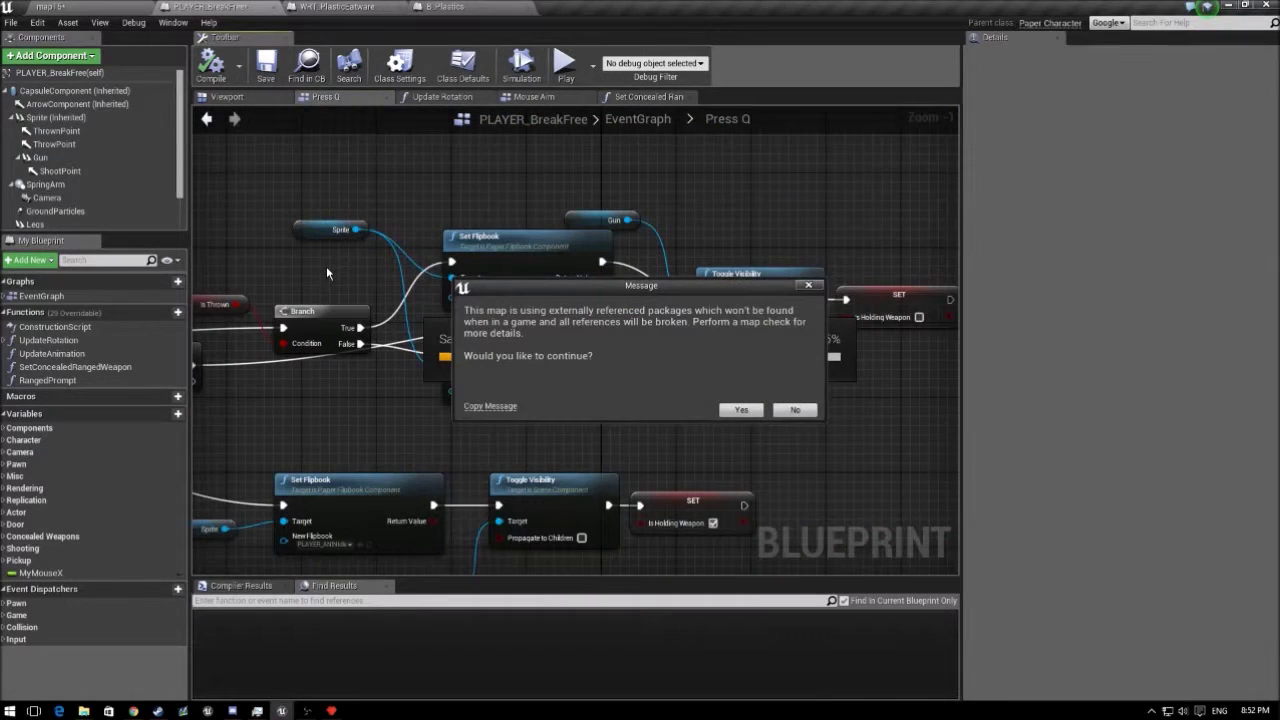
{"action": "left_click", "coordinate": [741, 409]}
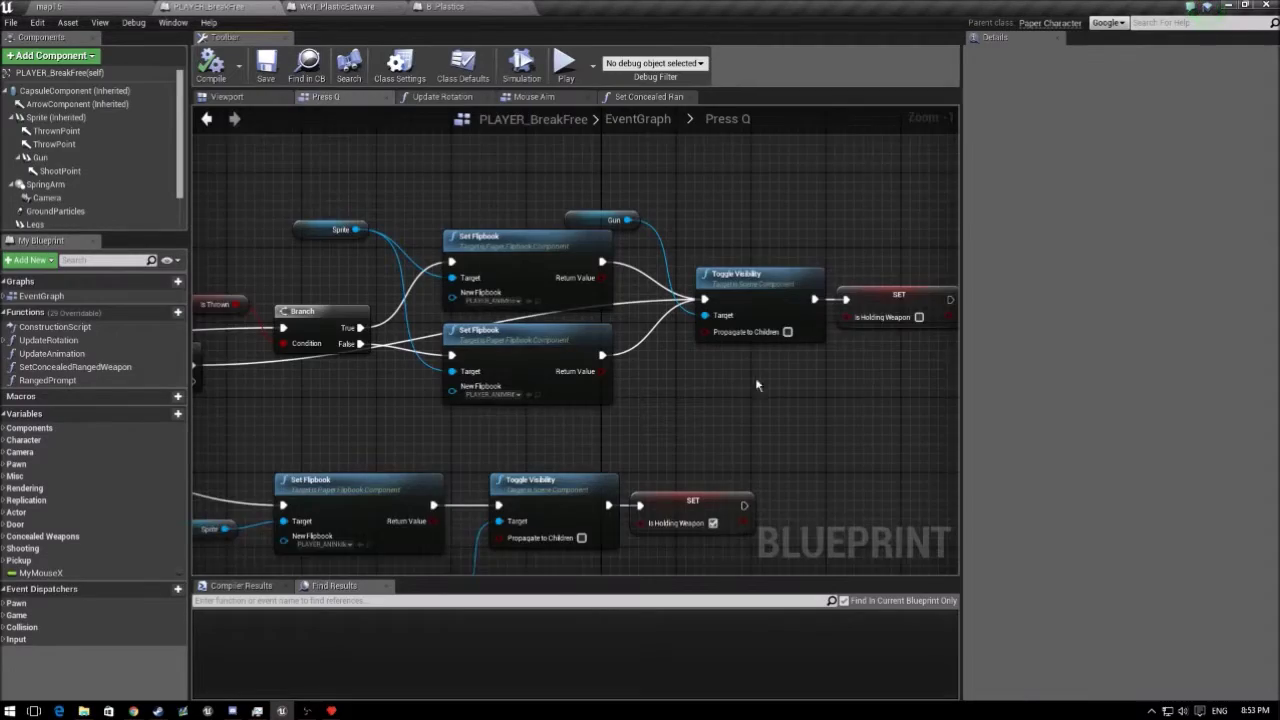
{"action": "key", "text": "alt+p"}
{"action": "key", "text": "Escape"}
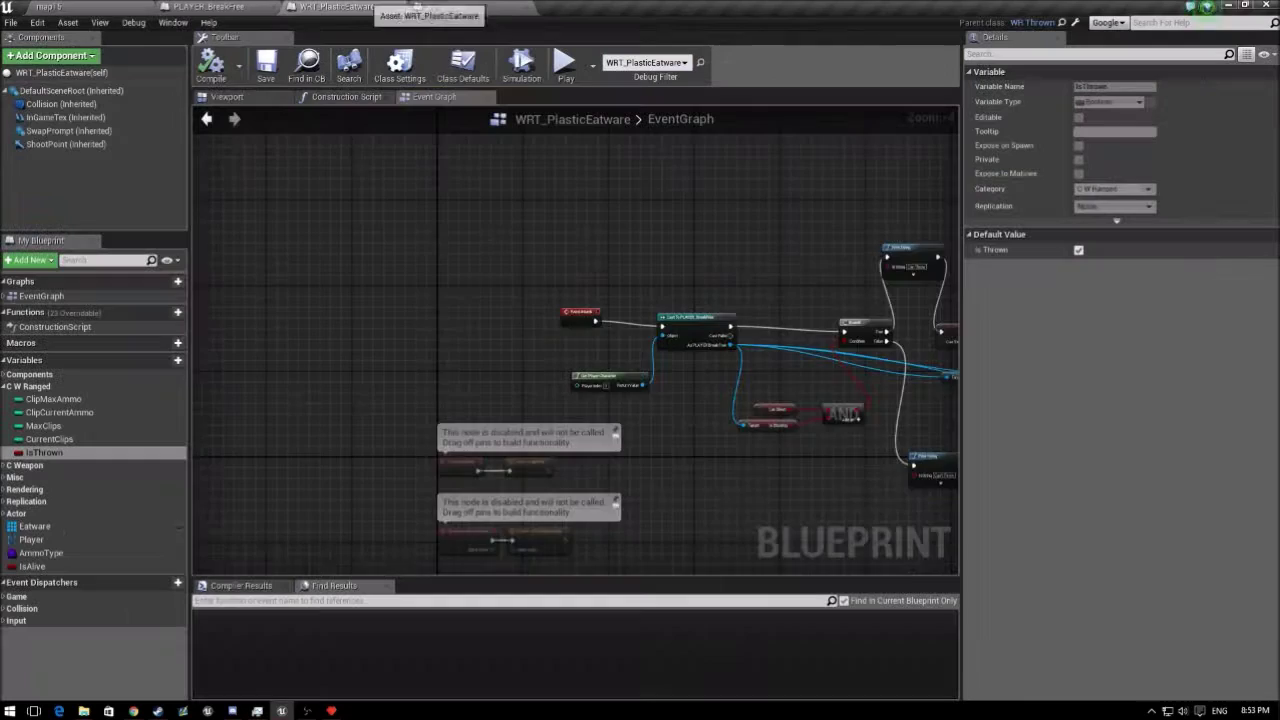
Step: Call Update Gun in Hand on the cast player, align Toggle Visibility and Get Player Character, then playtest
{"action": "scroll", "coordinate": [550, 405], "scroll_direction": "up", "scroll_amount": 3}
{"action": "scroll", "coordinate": [364, 374], "scroll_direction": "down", "scroll_amount": 1}
{"action": "scroll", "coordinate": [480, 489], "scroll_direction": "down", "scroll_amount": 2}
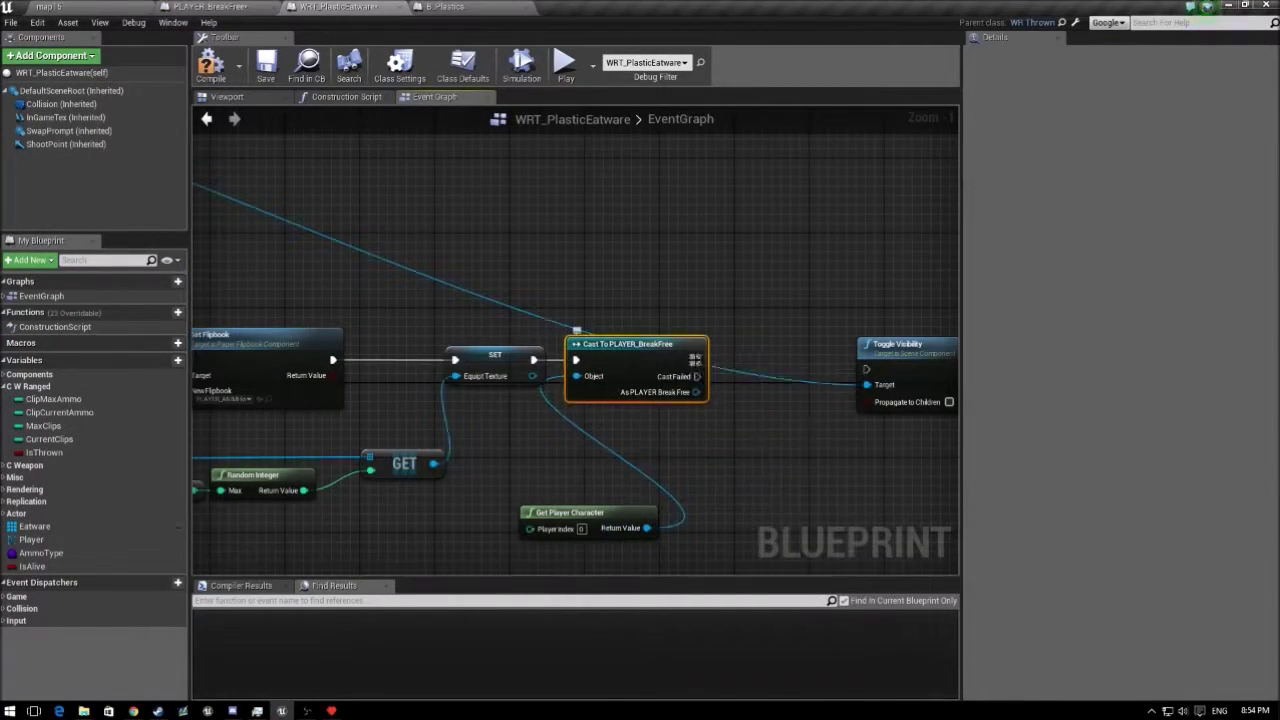
{"action": "left_click_drag", "start_coordinate": [697, 392], "coordinate": [713, 430]}
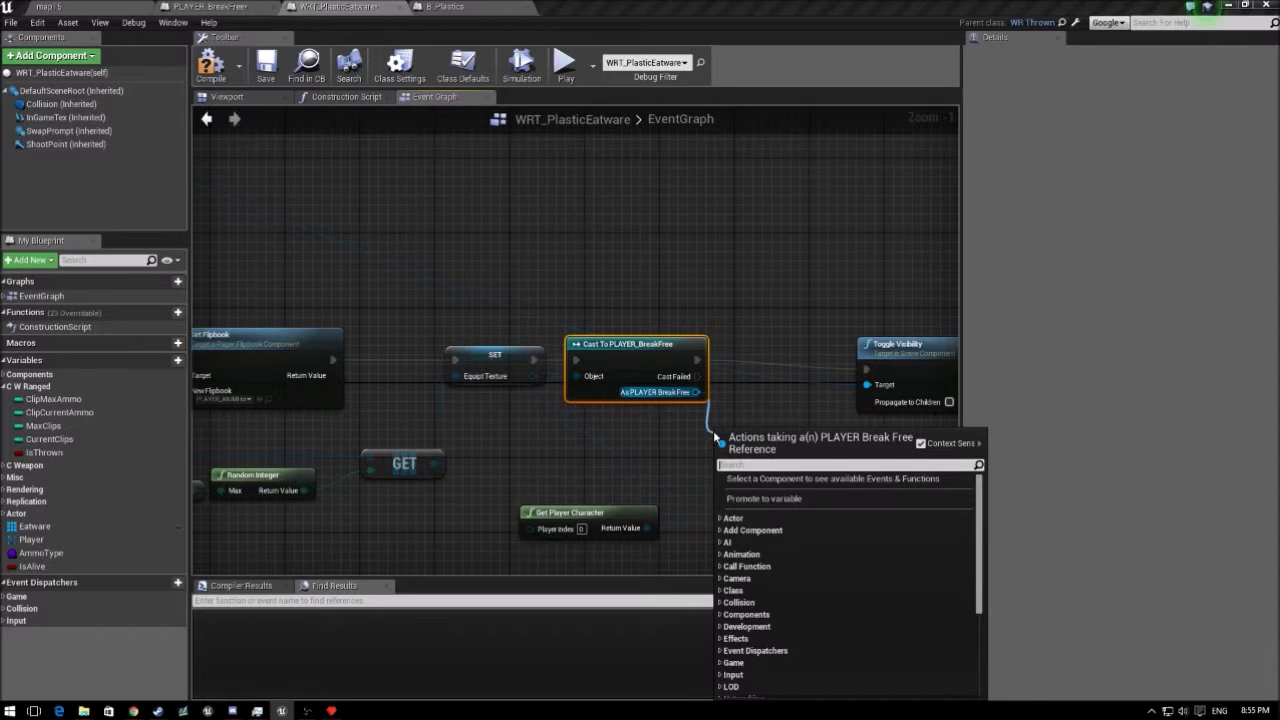
{"action": "type", "text": "update gun"}
{"action": "key", "text": "Return"}
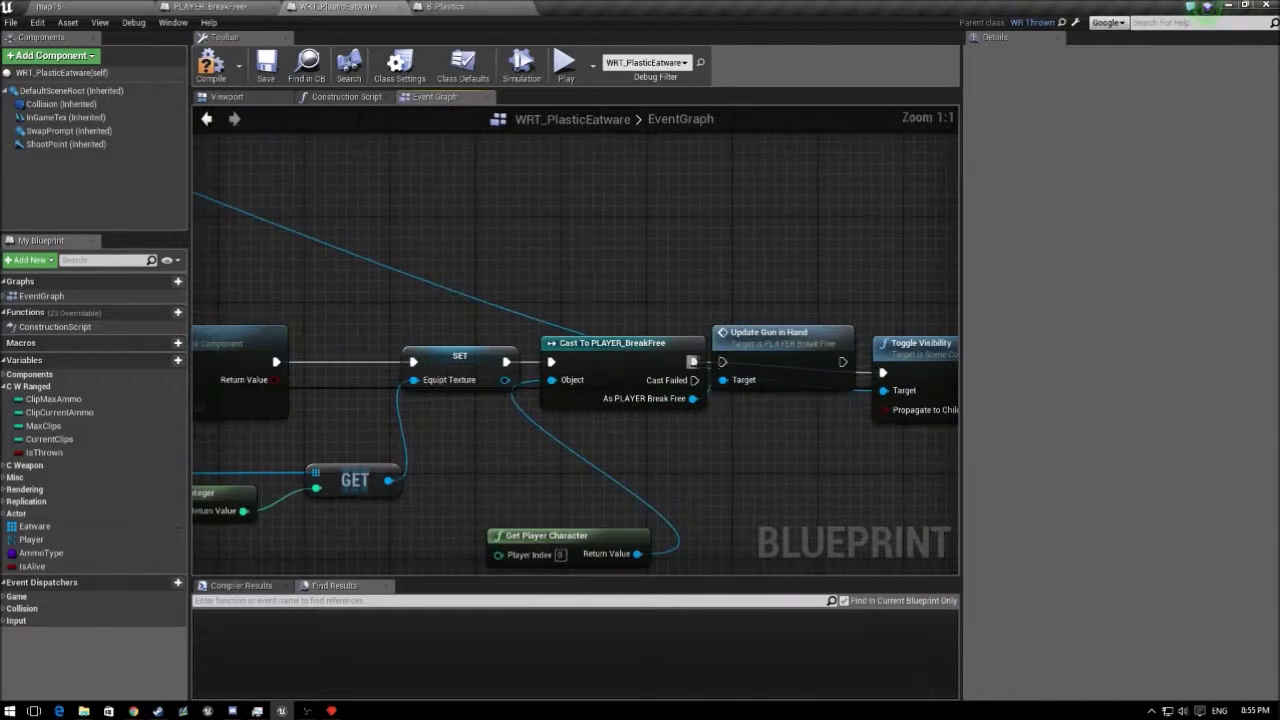
{"action": "left_click_drag", "start_coordinate": [920, 343], "coordinate": [920, 332]}
{"action": "right_click_drag", "start_coordinate": [920, 332], "coordinate": [832, 324]}
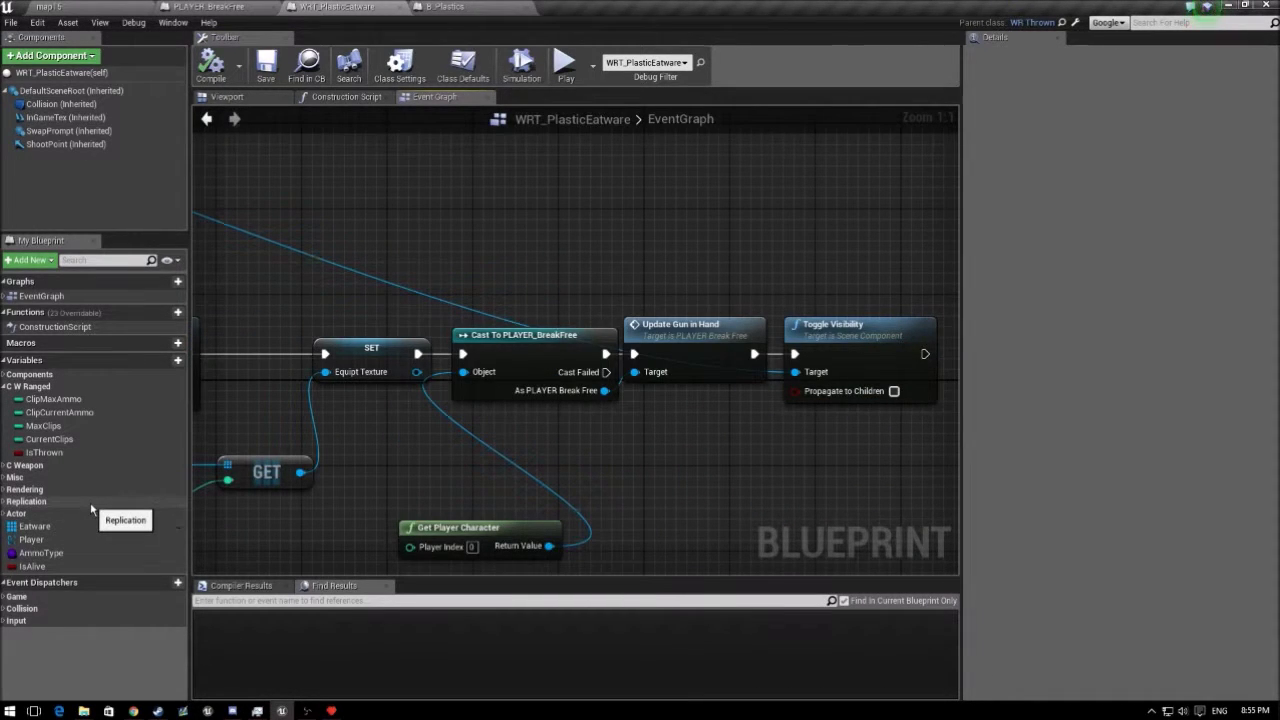
{"action": "left_click_drag", "start_coordinate": [458, 527], "coordinate": [297, 410]}
{"action": "right_click_drag", "start_coordinate": [581, 464], "coordinate": [597, 454]}
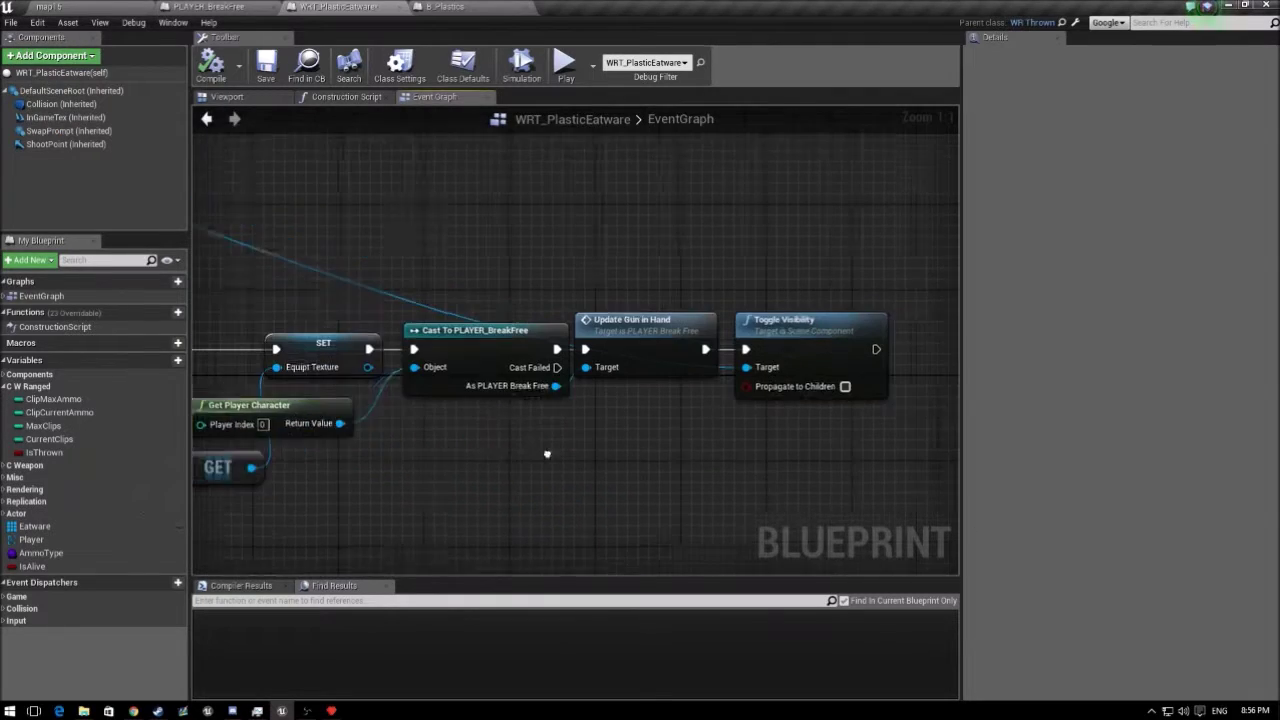
{"action": "left_click", "coordinate": [69, 558]}
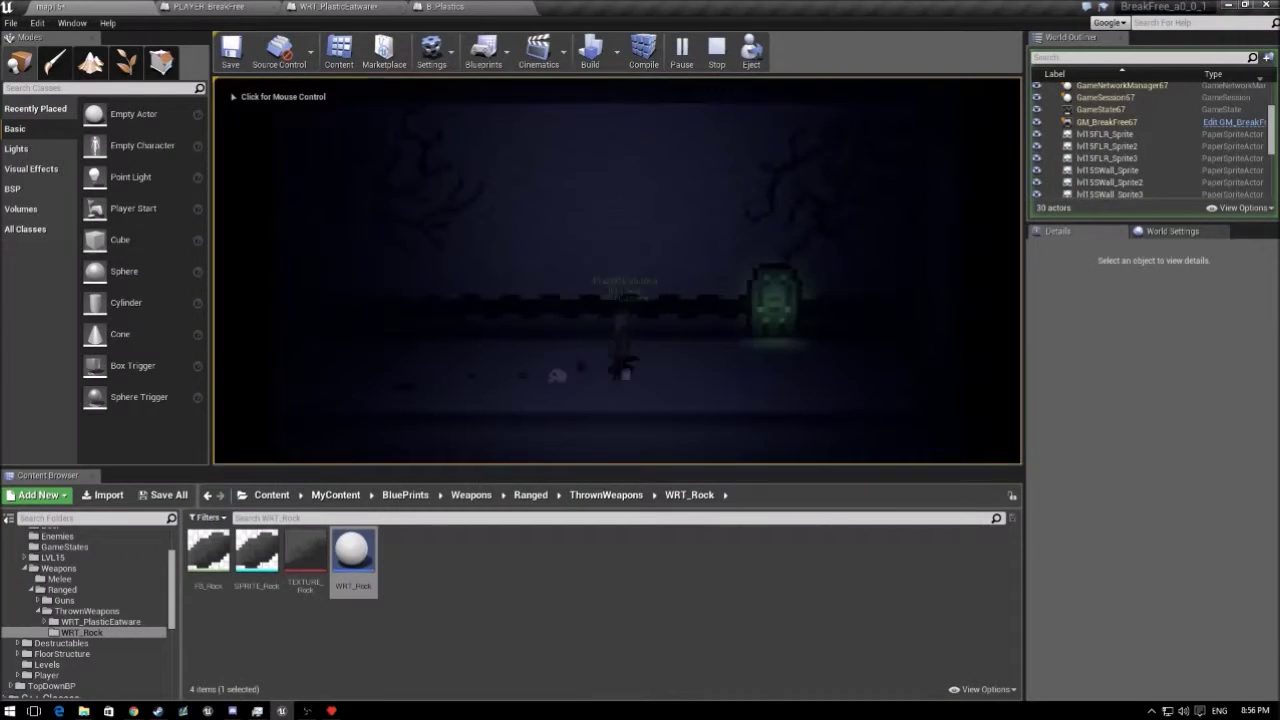
Step: Replace Update Gun in Hand with a Set Flipbook on the player's Gun, wired before Toggle Visibility
{"action": "left_click", "coordinate": [338, 6]}
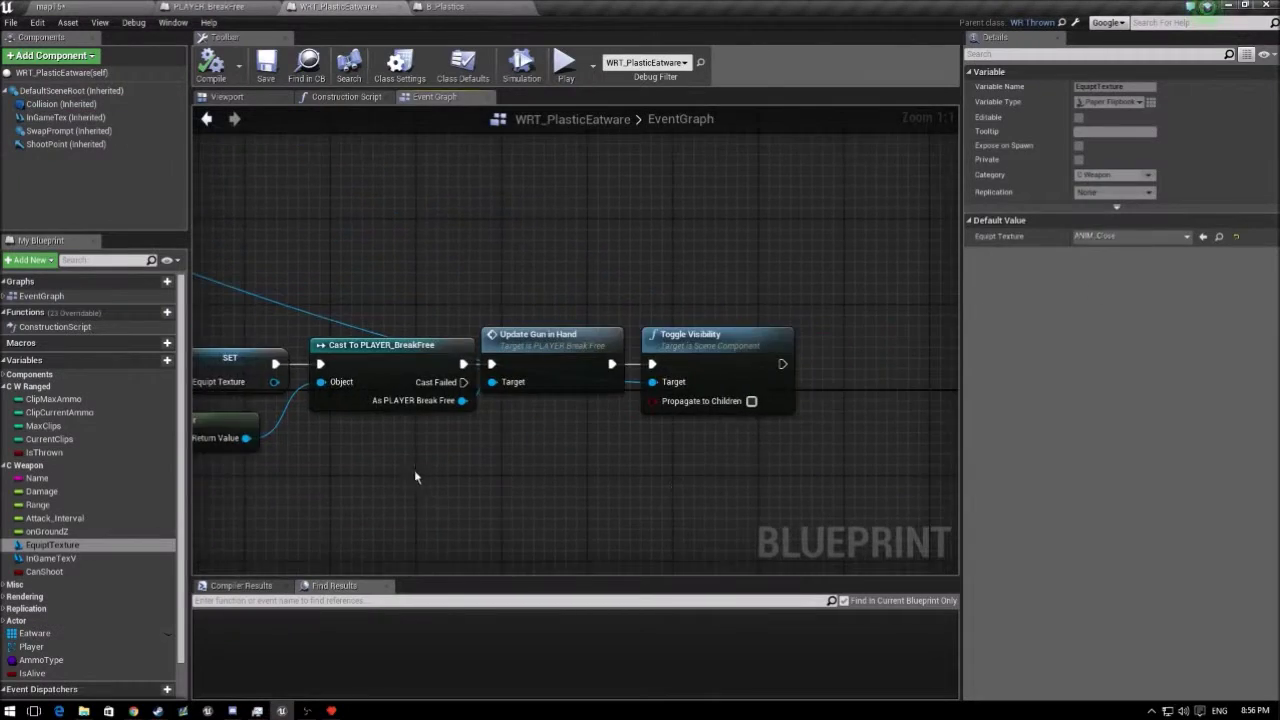
{"action": "left_click", "coordinate": [550, 336]}
{"action": "key", "text": "Delete"}
{"action": "left_click_drag", "start_coordinate": [521, 432], "coordinate": [445, 515]}
{"action": "left_click_drag", "start_coordinate": [536, 518], "coordinate": [570, 435]}
{"action": "type", "text": "set fli"}
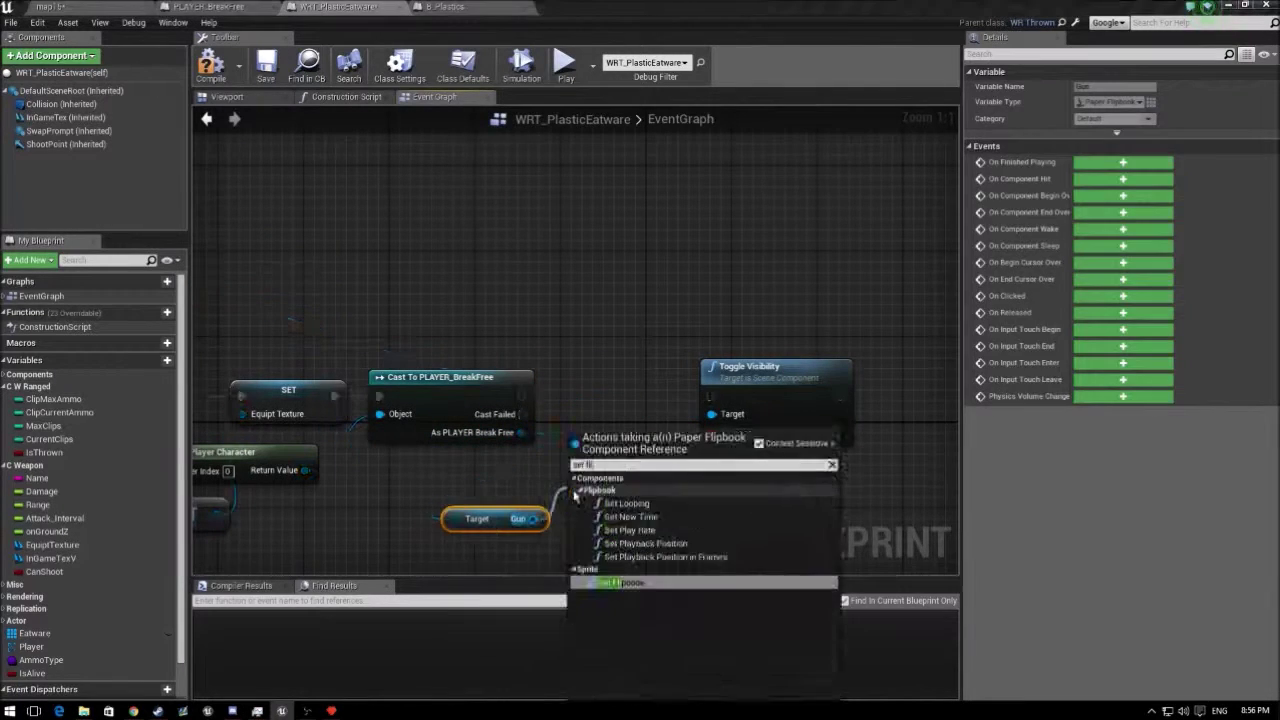
{"action": "key", "text": "Return"}
{"action": "left_click_drag", "start_coordinate": [651, 494], "coordinate": [651, 363]}
{"action": "right_click_drag", "start_coordinate": [500, 250], "coordinate": [643, 209]}
Step: Default EquiptTexture to SPR_PlasticFork_Flipbook and save past the package warning
{"action": "left_click", "coordinate": [60, 558]}
{"action": "left_click", "coordinate": [52, 545]}
{"action": "left_click", "coordinate": [1130, 236]}
{"action": "left_click", "coordinate": [1110, 486]}
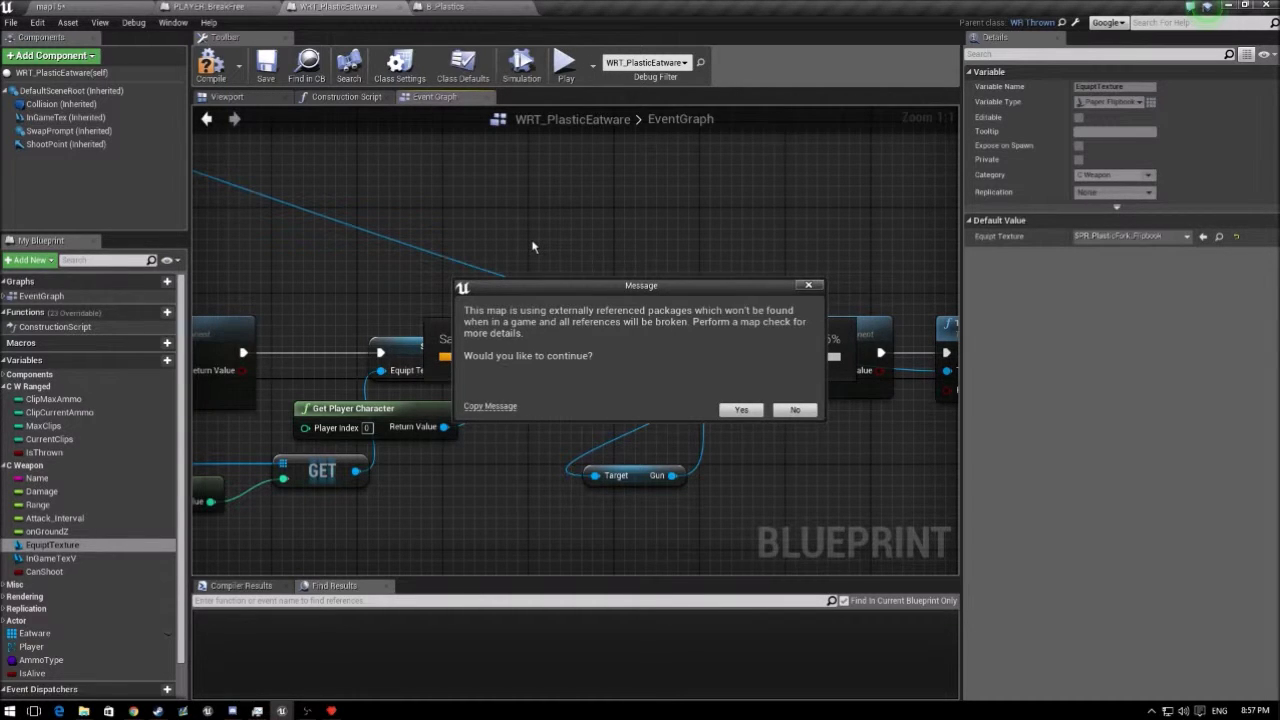
{"action": "left_click", "coordinate": [741, 410]}
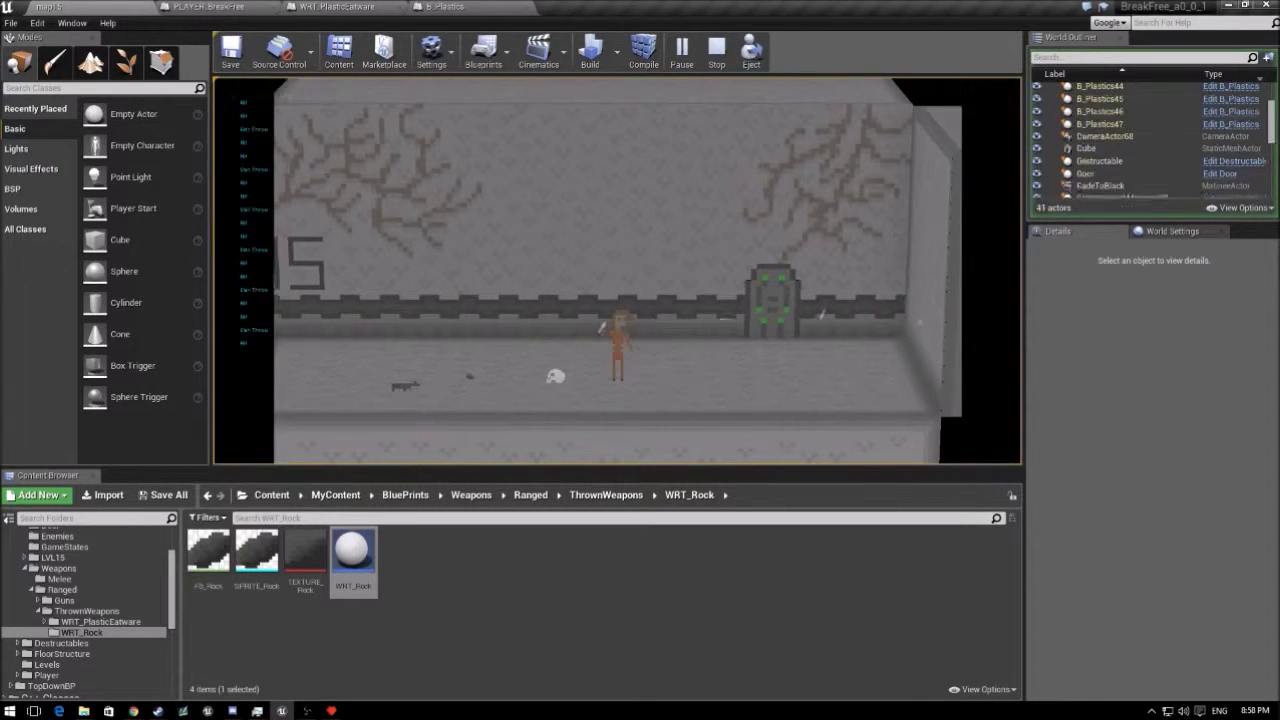
Step: Run two more map15 playtests, stopping each one with Esc
{"action": "key", "text": "Escape"}
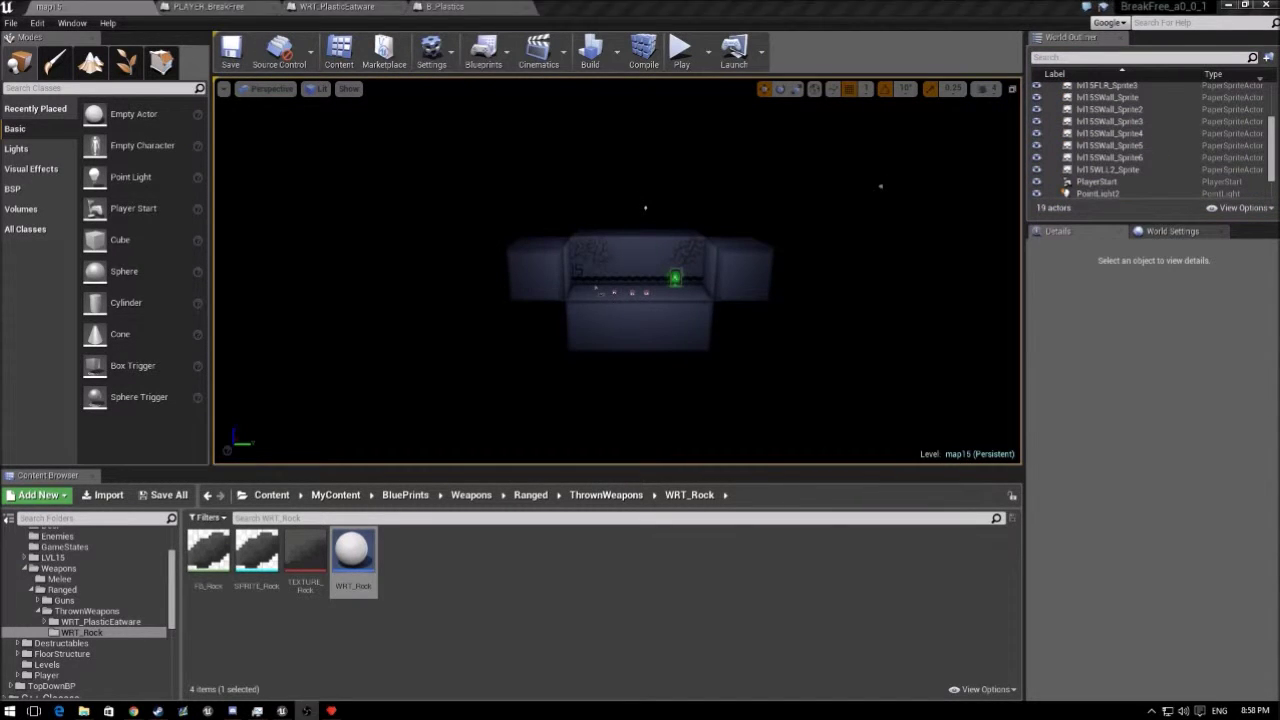
{"action": "key", "text": "alt+p"}
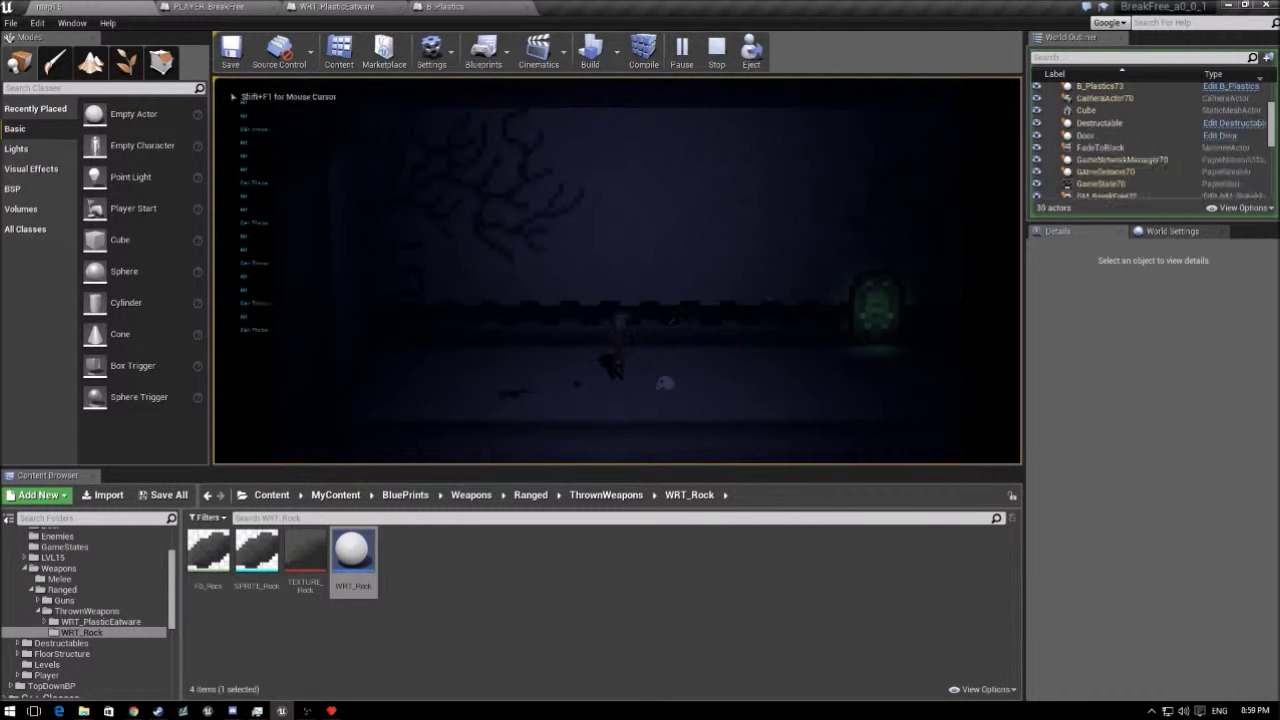
{"action": "key", "text": "Escape"}
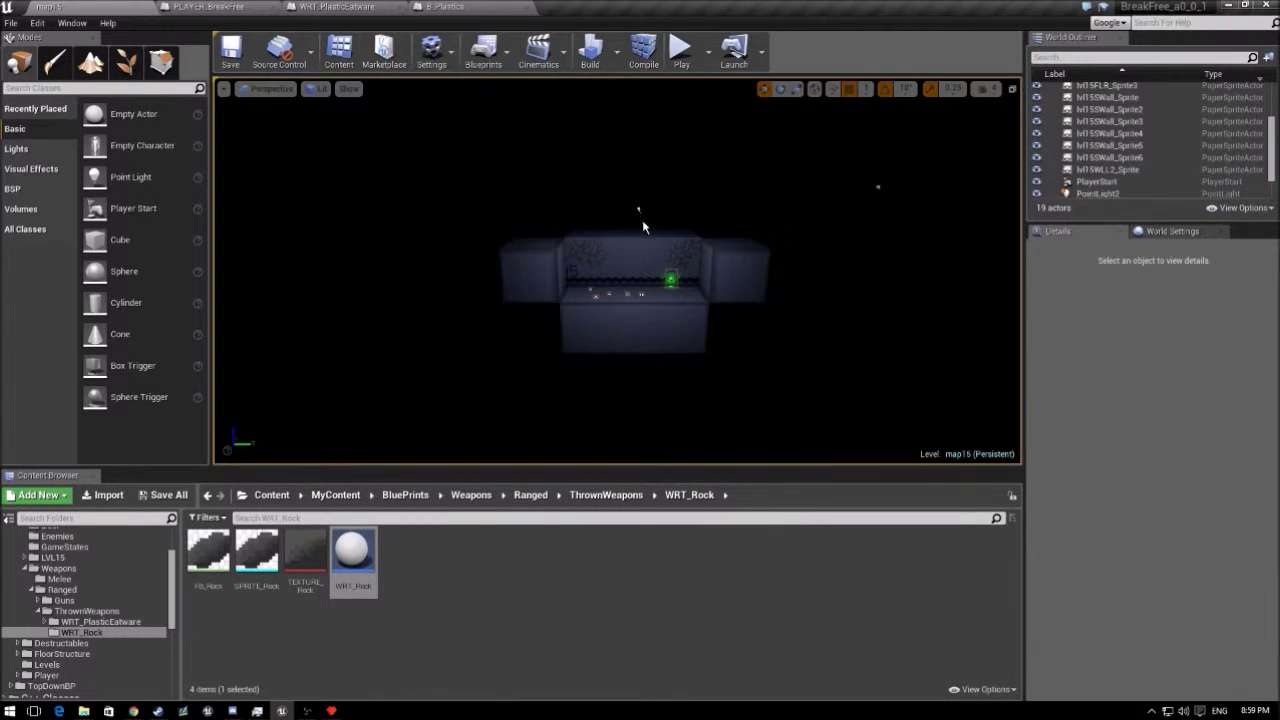
{"action": "key", "text": "alt+p"}
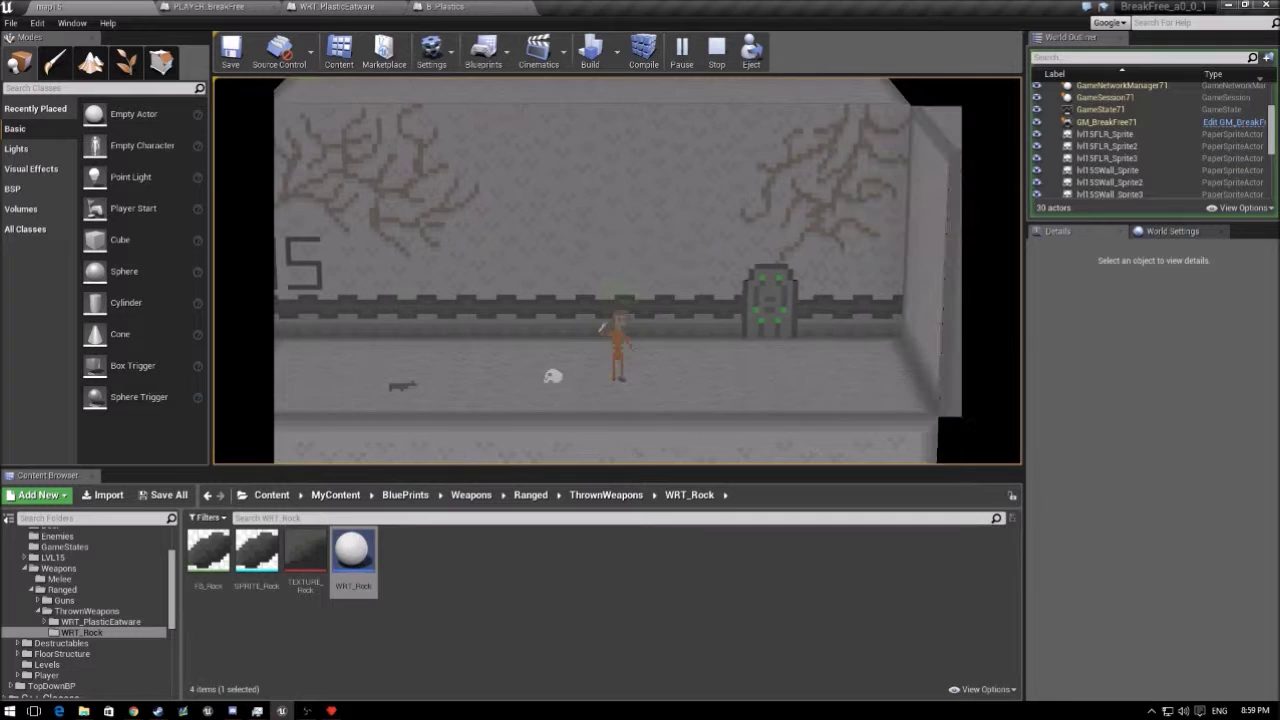
{"action": "key", "text": "Escape"}
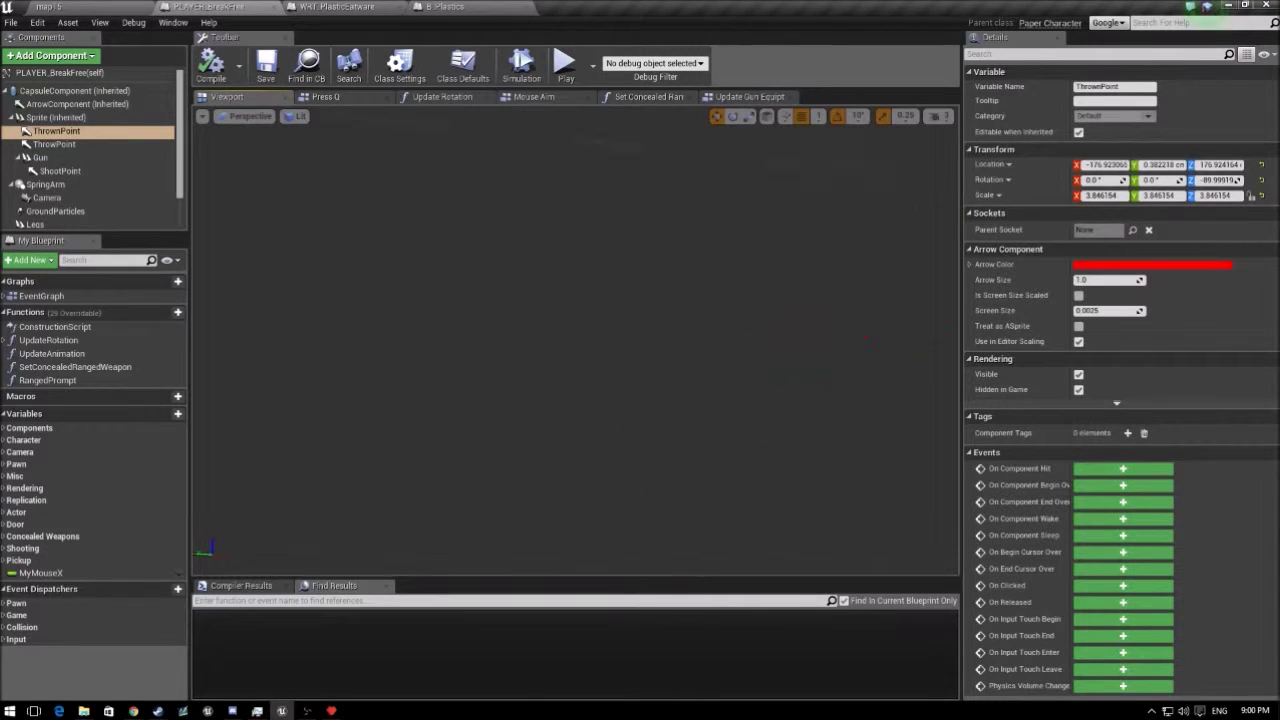
Step: Save the ThrownPoint Y location of 0 cm, accepting both package warnings
{"action": "key", "text": "ctrl+s"}
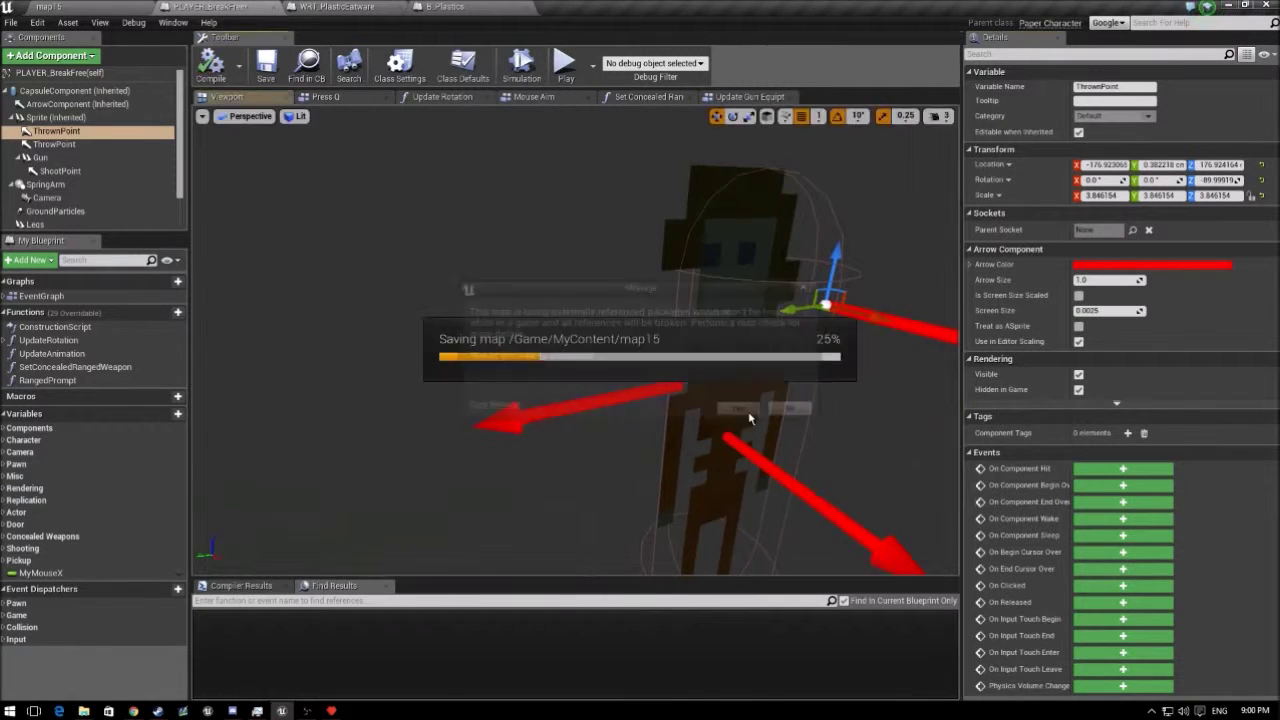
{"action": "left_click", "coordinate": [750, 415]}
{"action": "left_click", "coordinate": [741, 410]}
Step: Playtest map15 while expanding ThrownPoint's advanced Rendering properties, then stop the game
{"action": "left_click", "coordinate": [672, 54]}
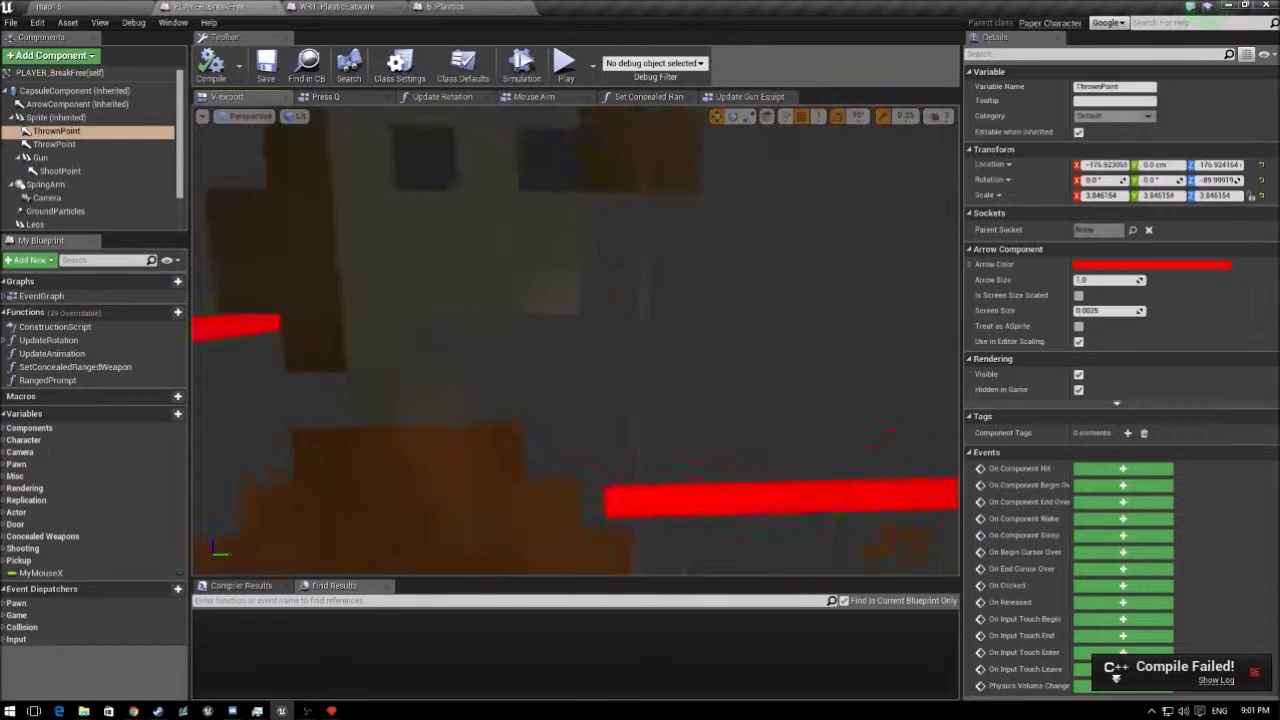
{"action": "left_click", "coordinate": [1116, 403]}
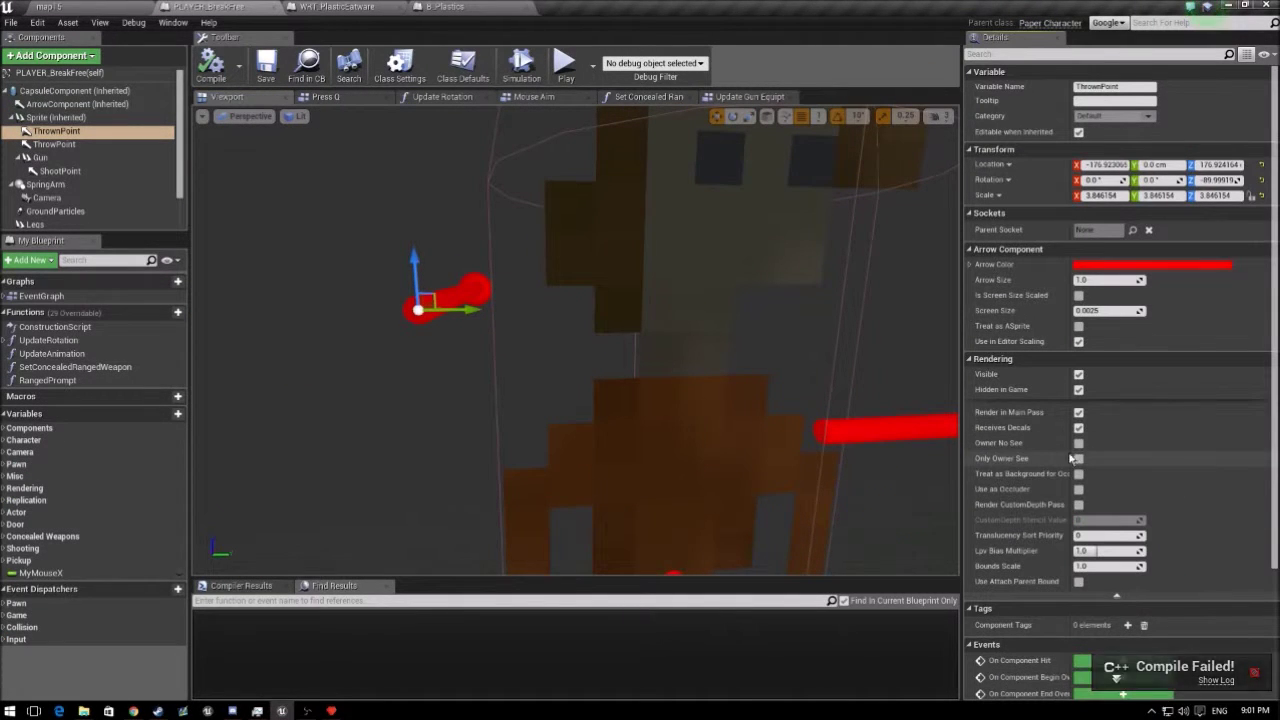
{"action": "scroll", "coordinate": [1077, 458], "scroll_direction": "down", "scroll_amount": 5}
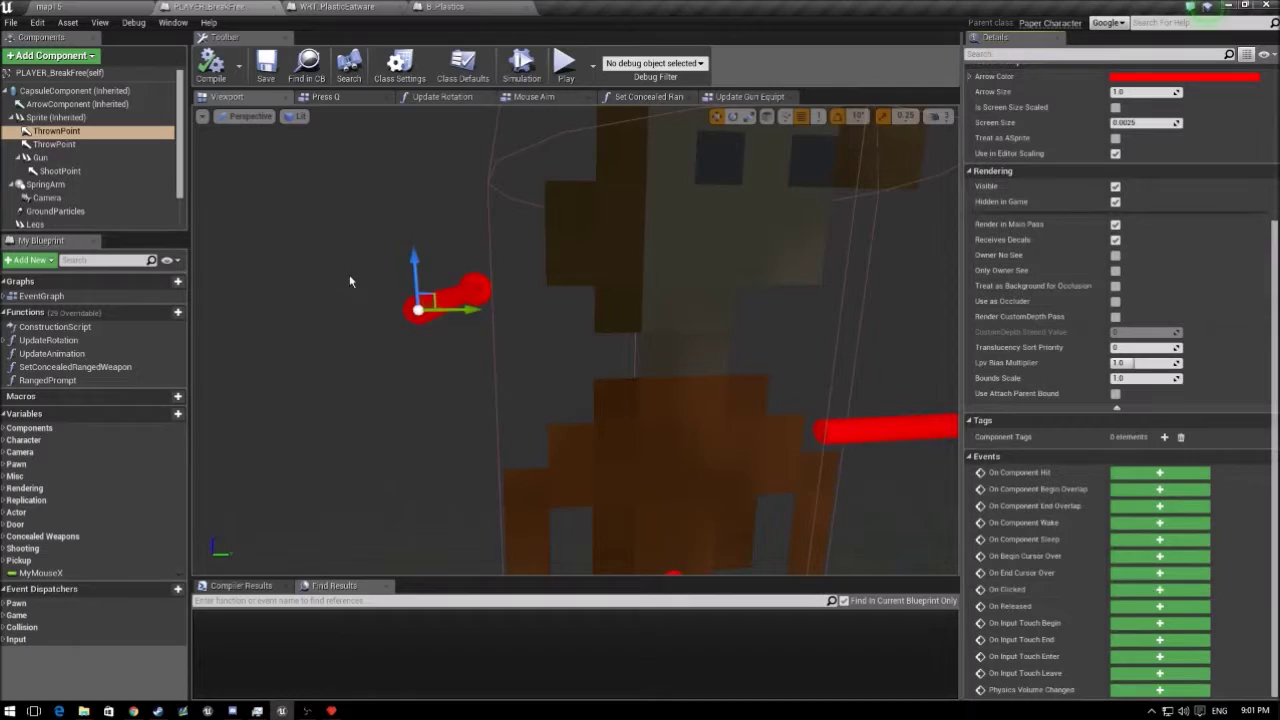
{"action": "left_click", "coordinate": [45, 6]}
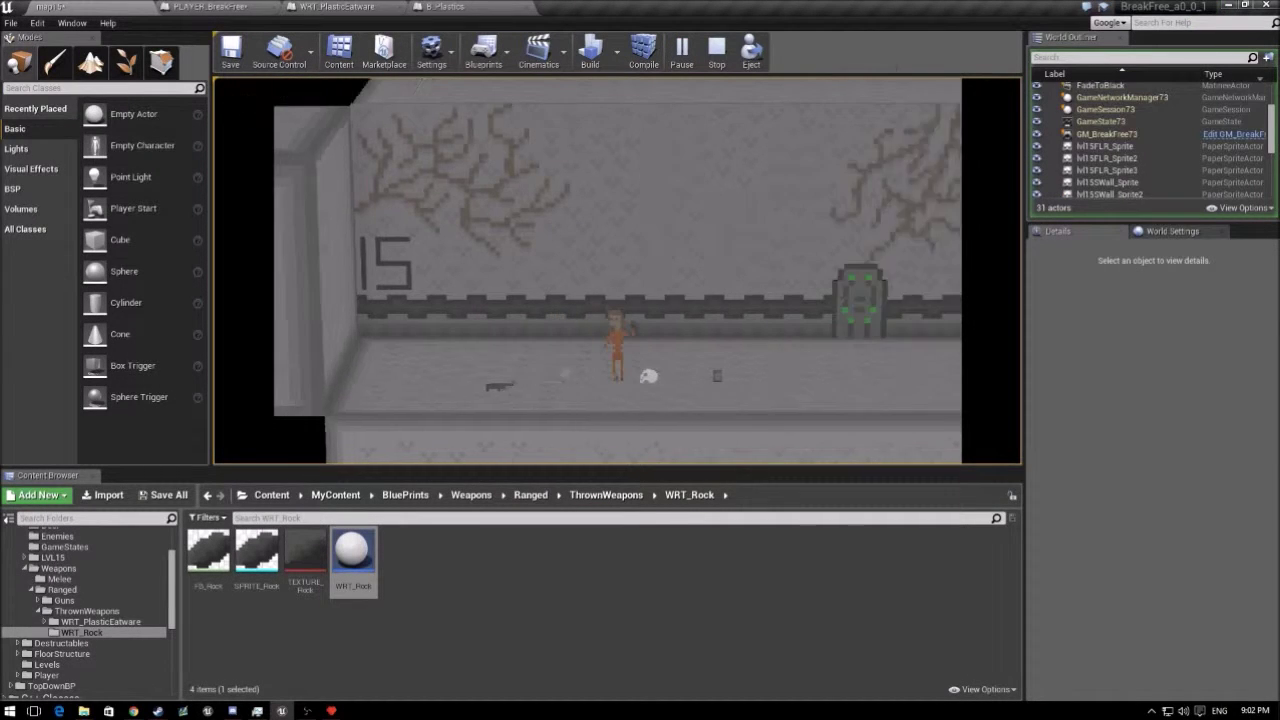
{"action": "key", "text": "Escape"}
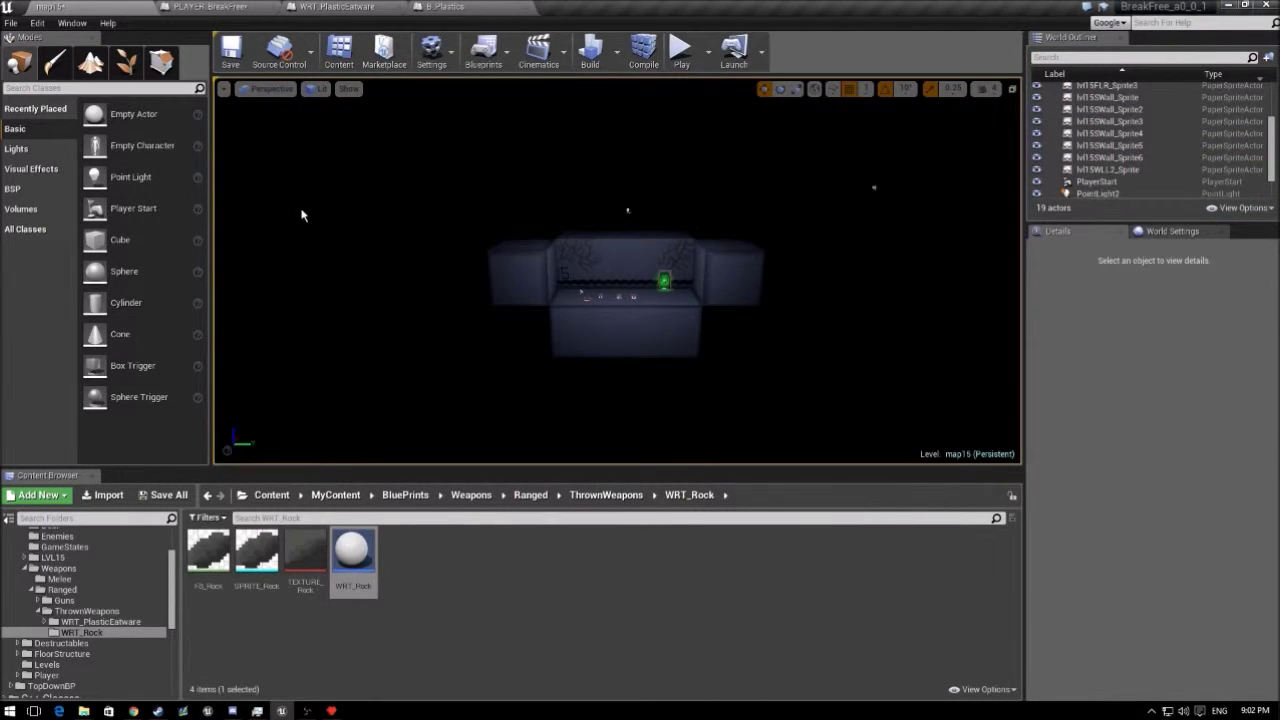